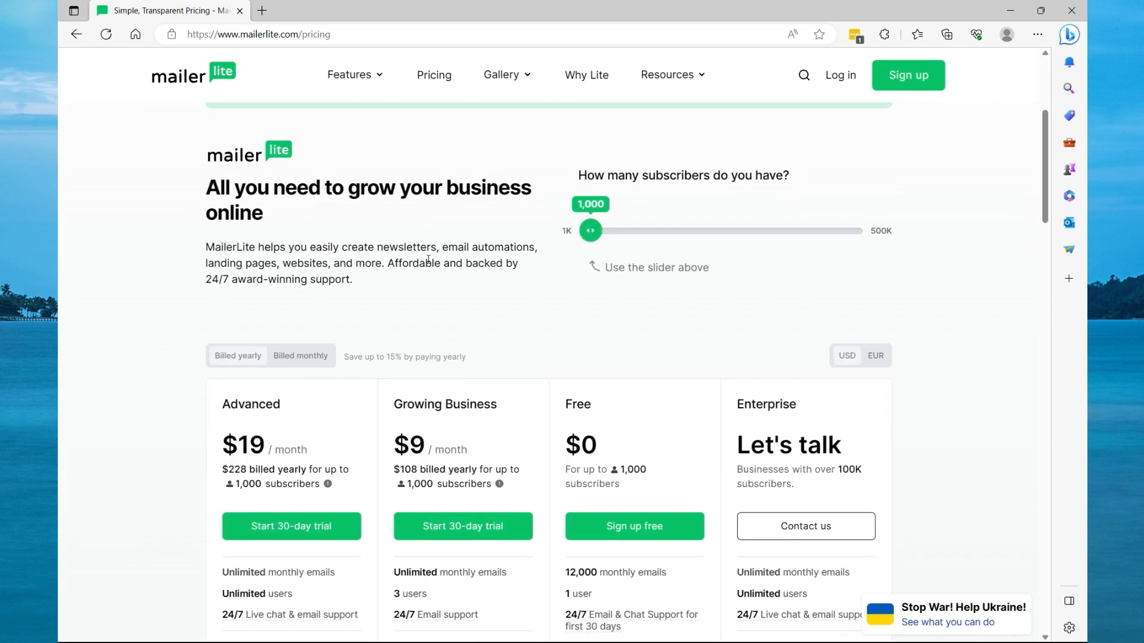
{"action": "scroll", "coordinate": [428, 260], "scroll_direction": "down", "scroll_amount": 3}
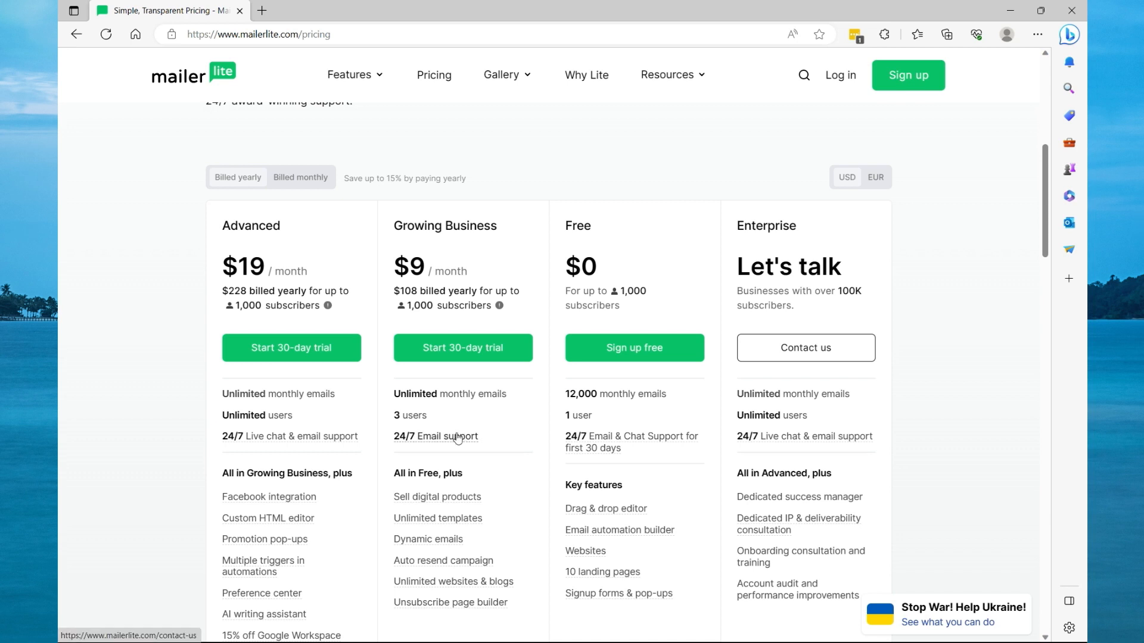
Review the pricing plans and start signing up for the Free plan.
{"action": "scroll", "coordinate": [462, 435], "scroll_direction": "down", "scroll_amount": 1}
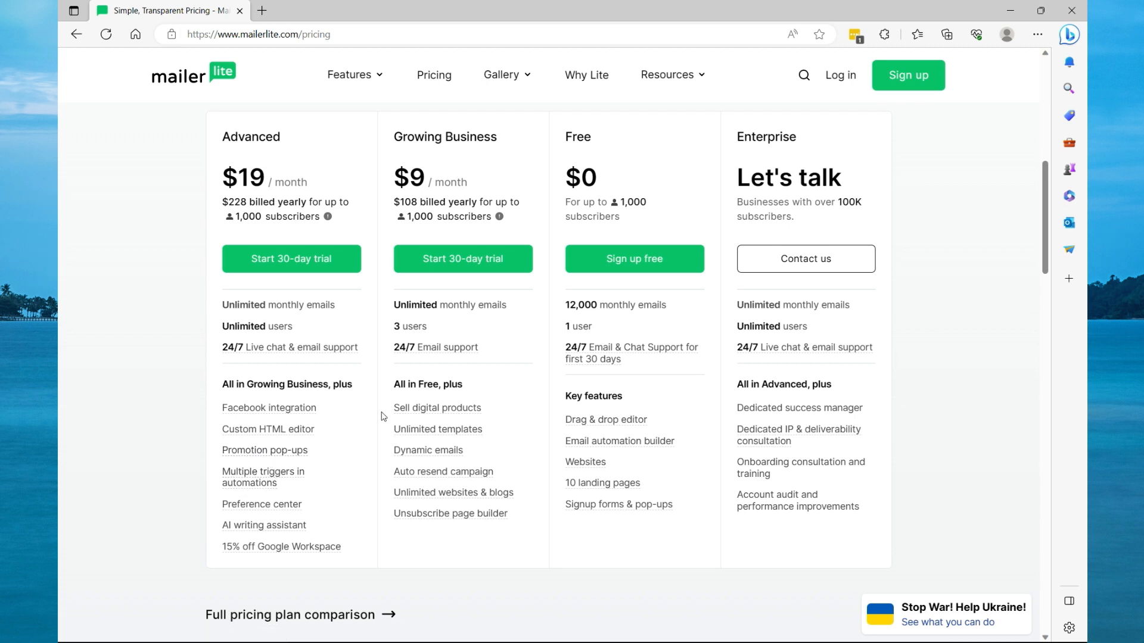
{"action": "scroll", "coordinate": [614, 334], "scroll_direction": "down", "scroll_amount": 3}
{"action": "scroll", "coordinate": [614, 338], "scroll_direction": "up", "scroll_amount": 3}
{"action": "left_click", "coordinate": [619, 265]}
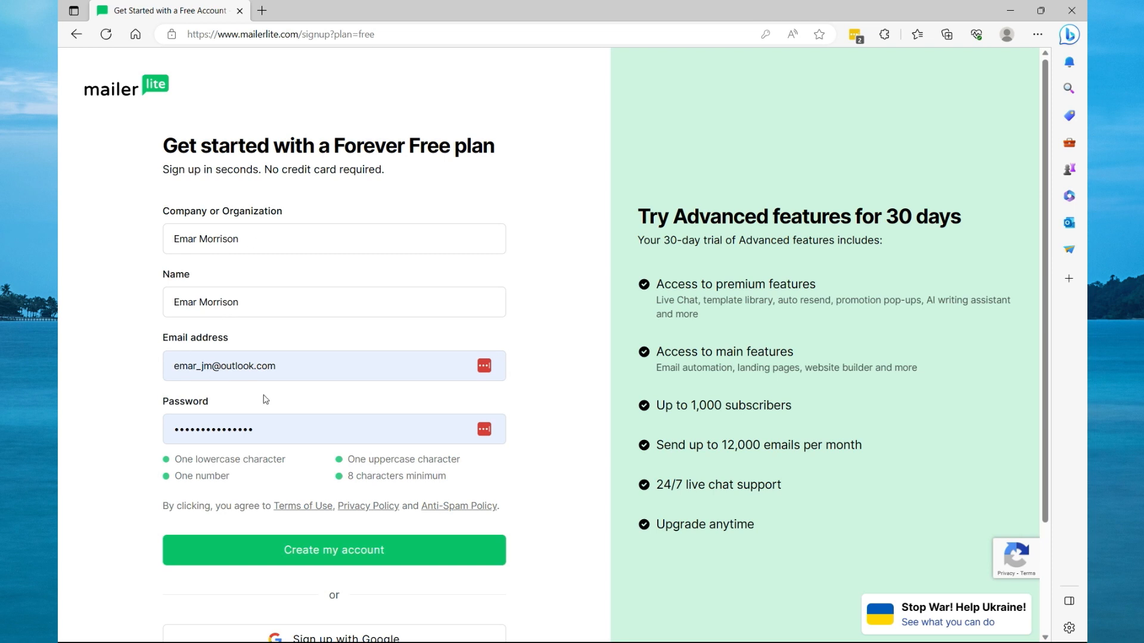
Submit the sign-up form, then verify the email address from the confirmation email in Outlook.
{"action": "scroll", "coordinate": [358, 417], "scroll_direction": "down", "scroll_amount": 2}
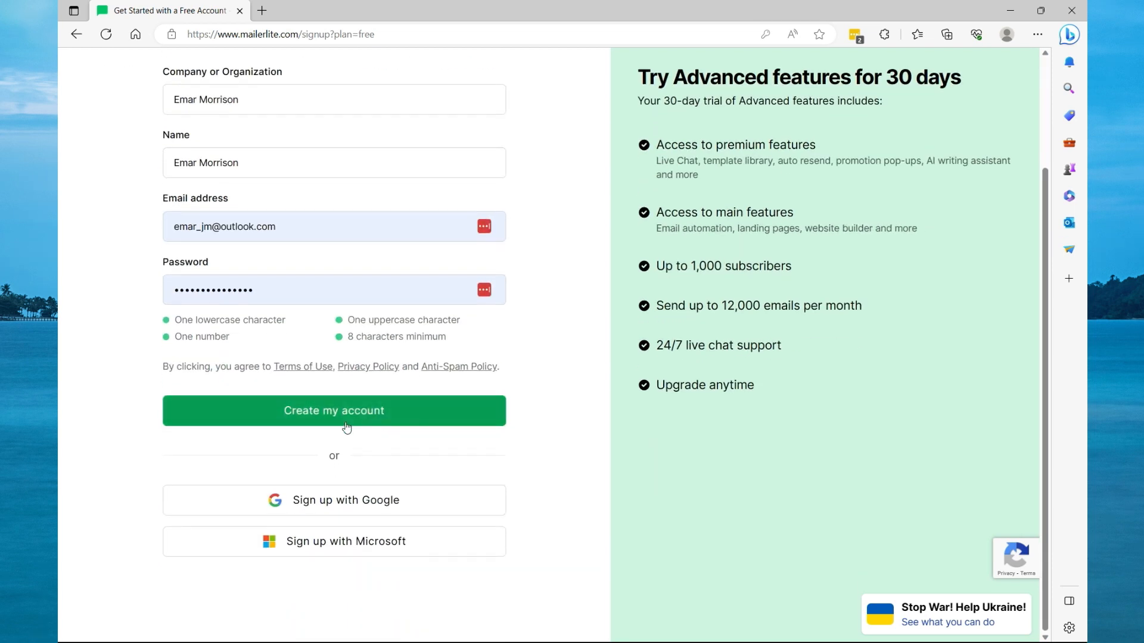
{"action": "left_click", "coordinate": [323, 414]}
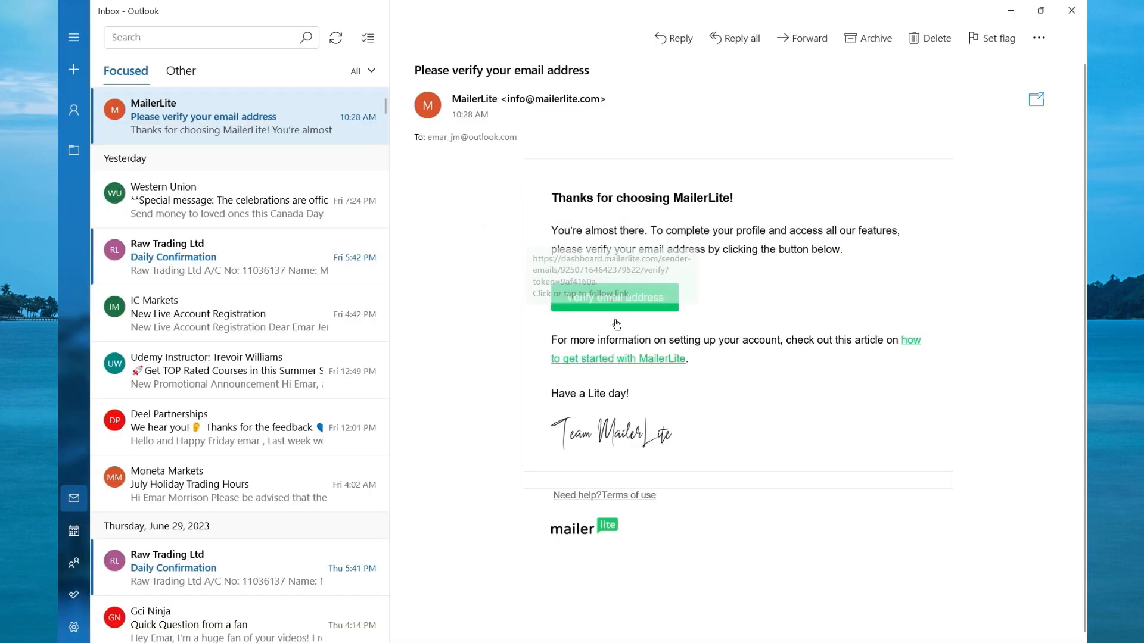
{"action": "left_click", "coordinate": [613, 307]}
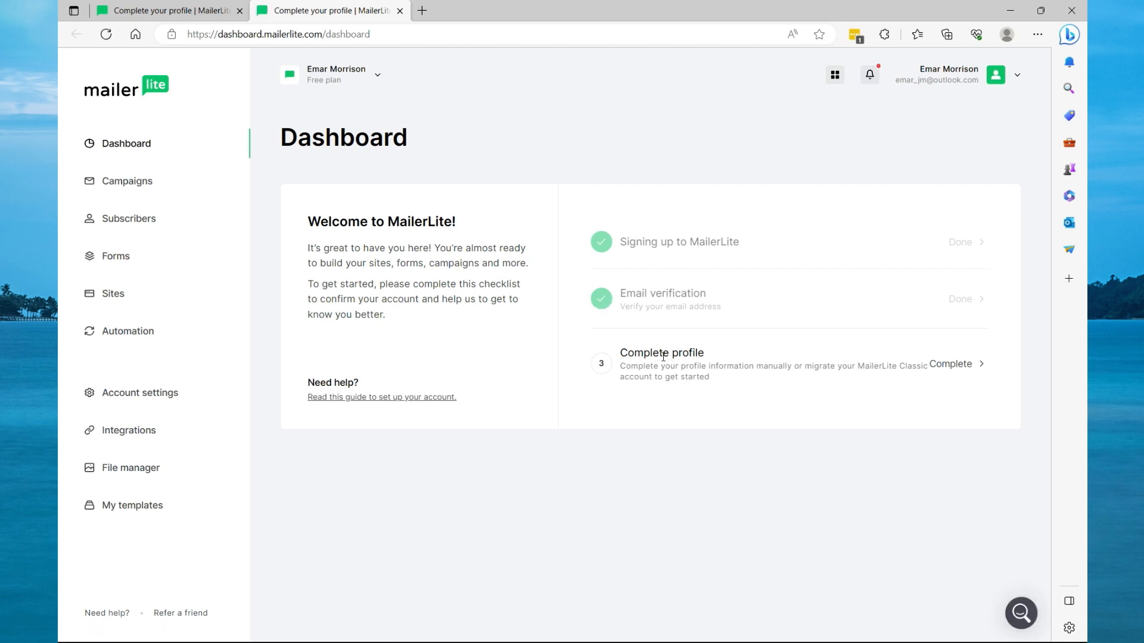
Start completing the profile, answering No to having used other email marketing services, and continue.
{"action": "left_click", "coordinate": [946, 364]}
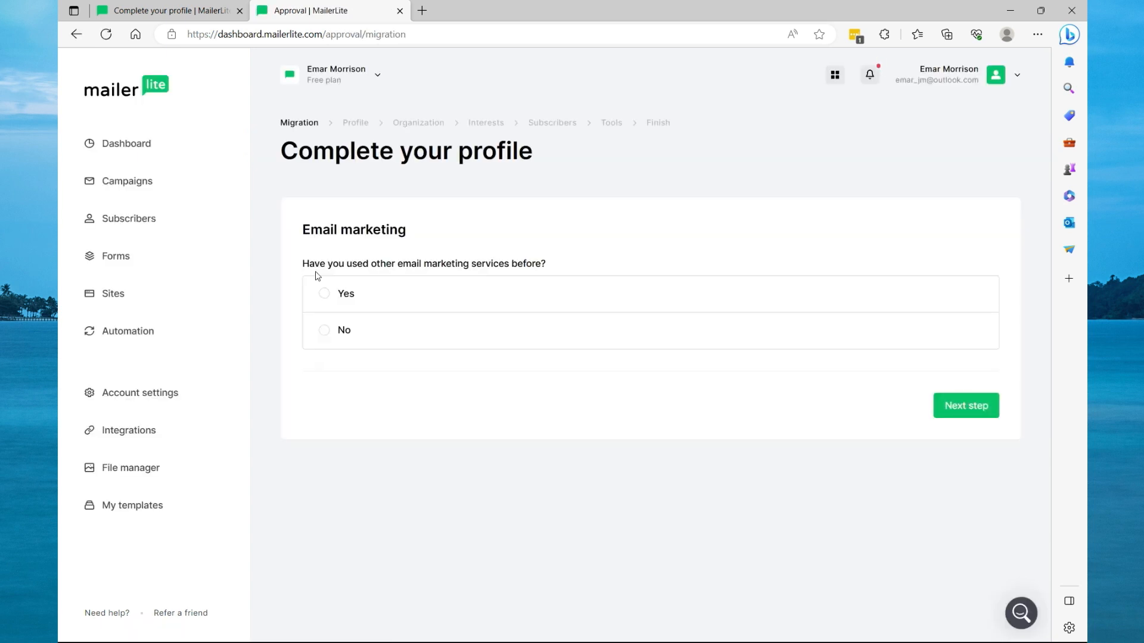
{"action": "left_click", "coordinate": [323, 334]}
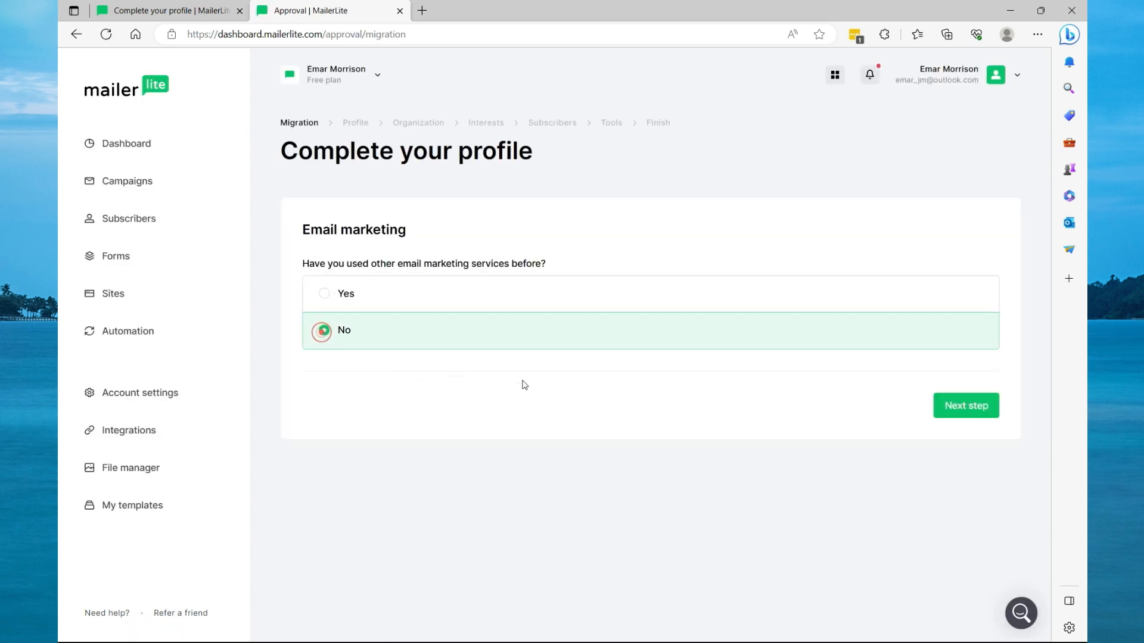
{"action": "left_click", "coordinate": [965, 407]}
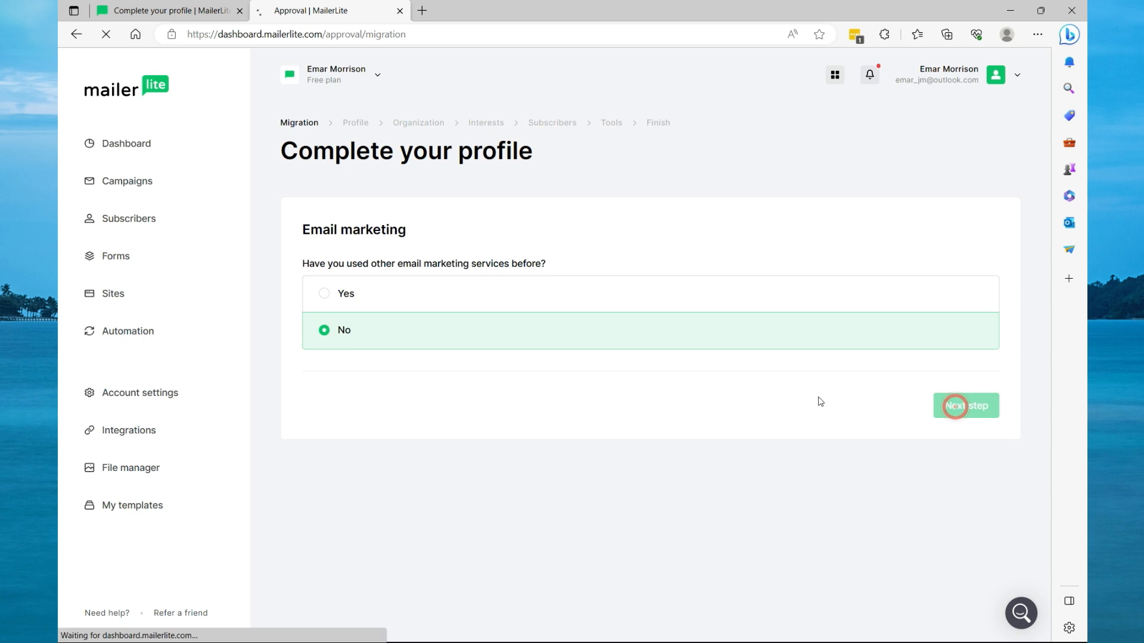
Fill in the first name, last name and company name in the About you form.
{"action": "double_click", "coordinate": [389, 288]}
{"action": "key", "text": "BackSpace"}
{"action": "left_click", "coordinate": [669, 289]}
{"action": "left_click", "coordinate": [691, 334]}
{"action": "left_click", "coordinate": [405, 350]}
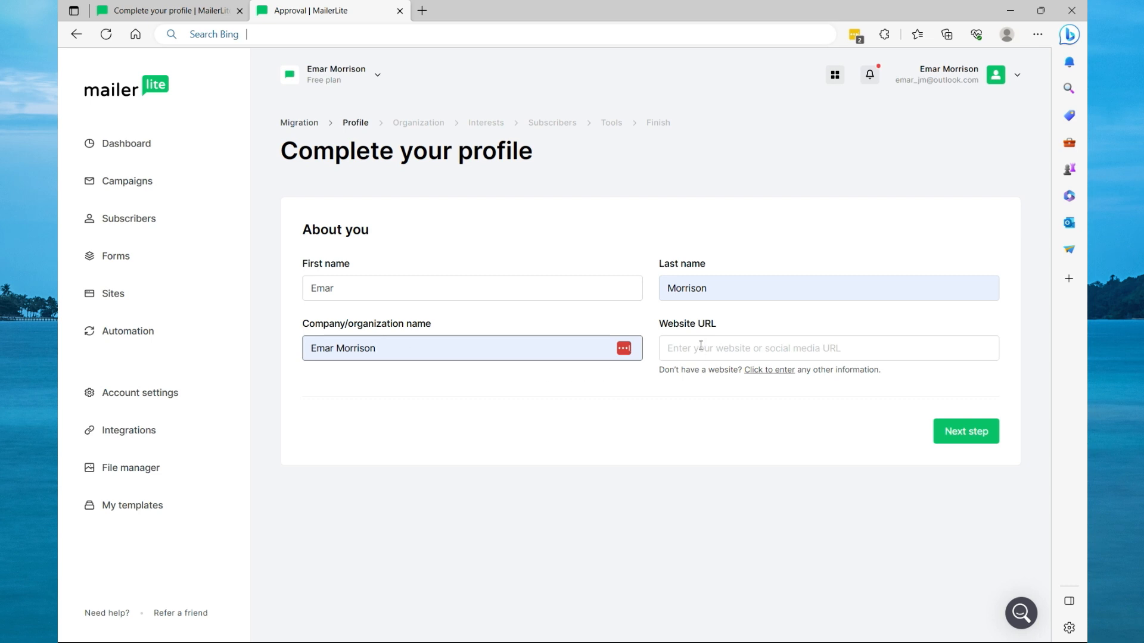
Enter a website URL and submit the About you form.
{"action": "left_click", "coordinate": [421, 13]}
{"action": "left_click", "coordinate": [258, 169]}
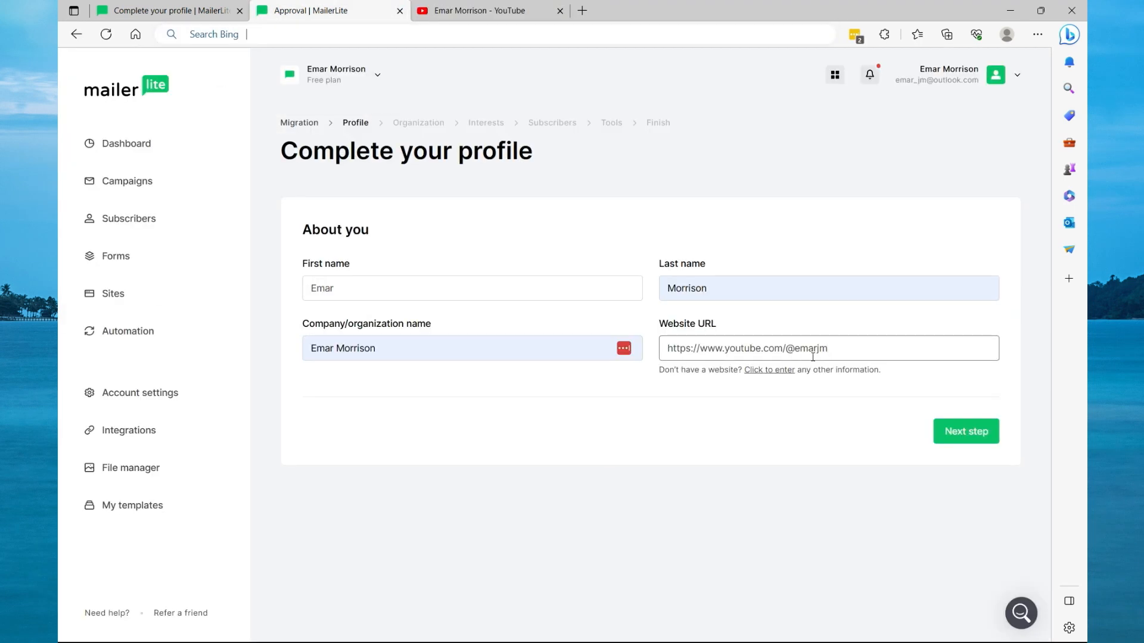
{"action": "left_click", "coordinate": [961, 432]}
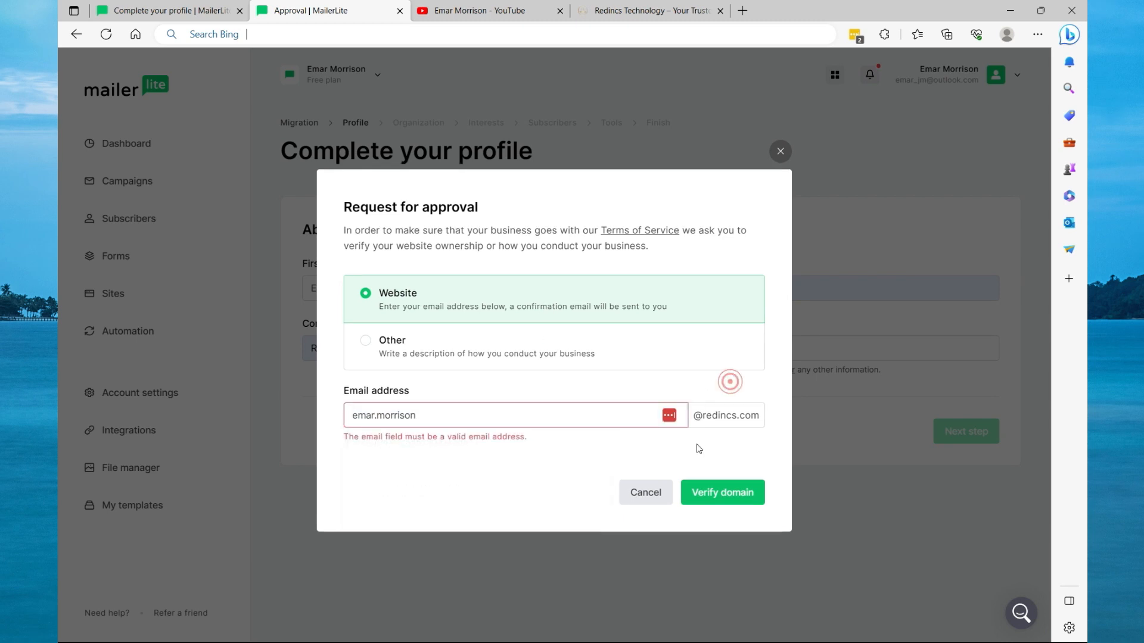
Request approval by website verification, entering the domain email address and verifying the domain.
{"action": "left_click", "coordinate": [369, 345]}
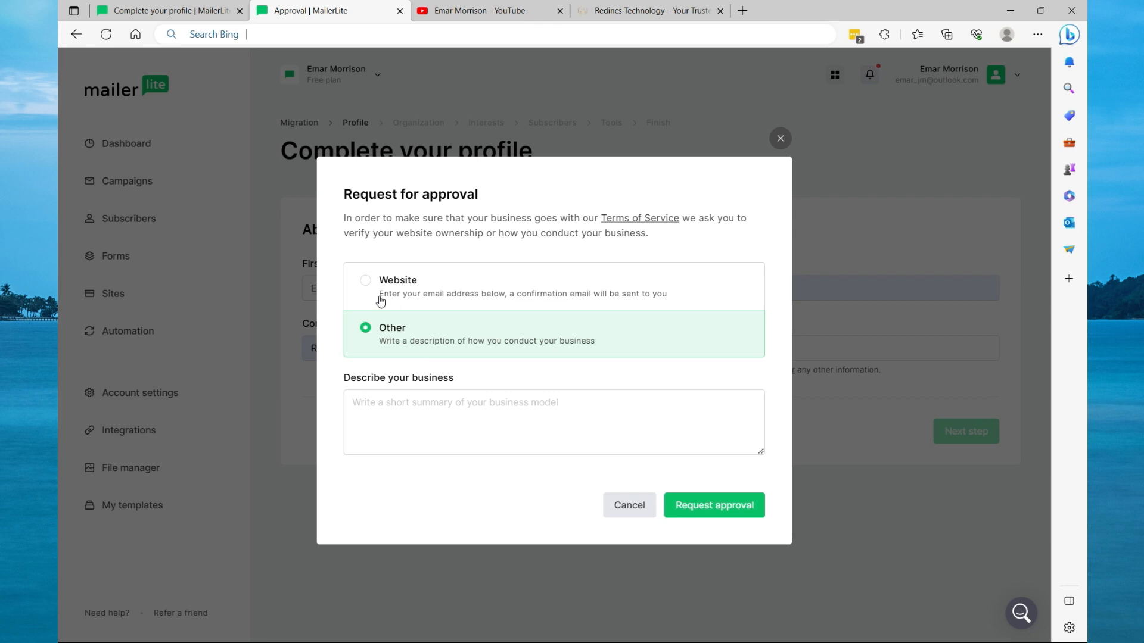
{"action": "left_click", "coordinate": [366, 281]}
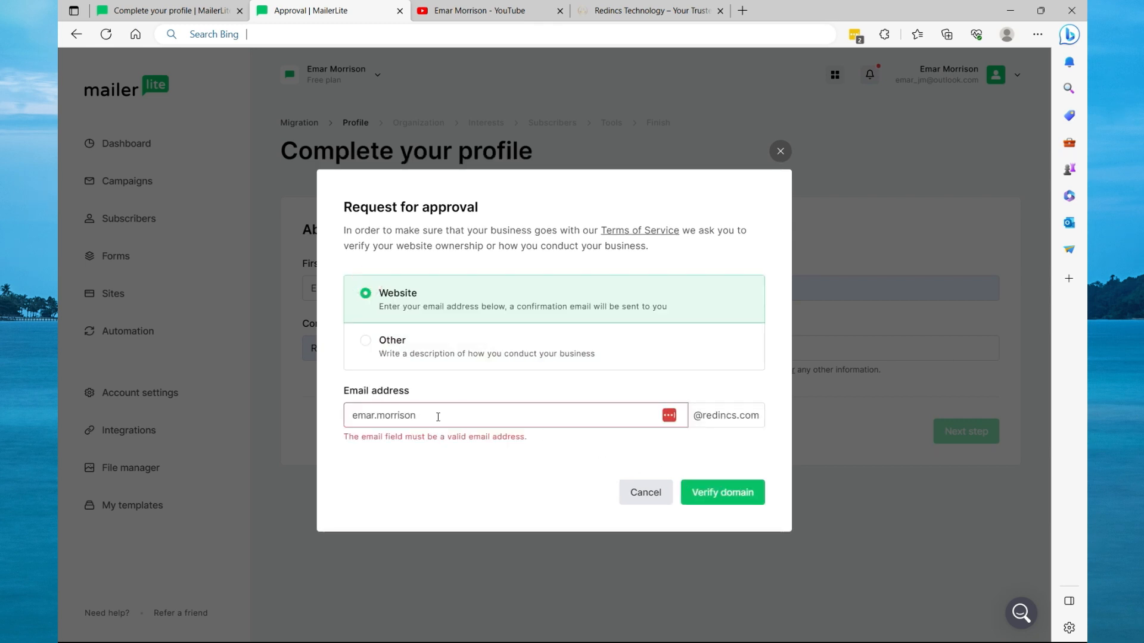
{"action": "left_click", "coordinate": [718, 496]}
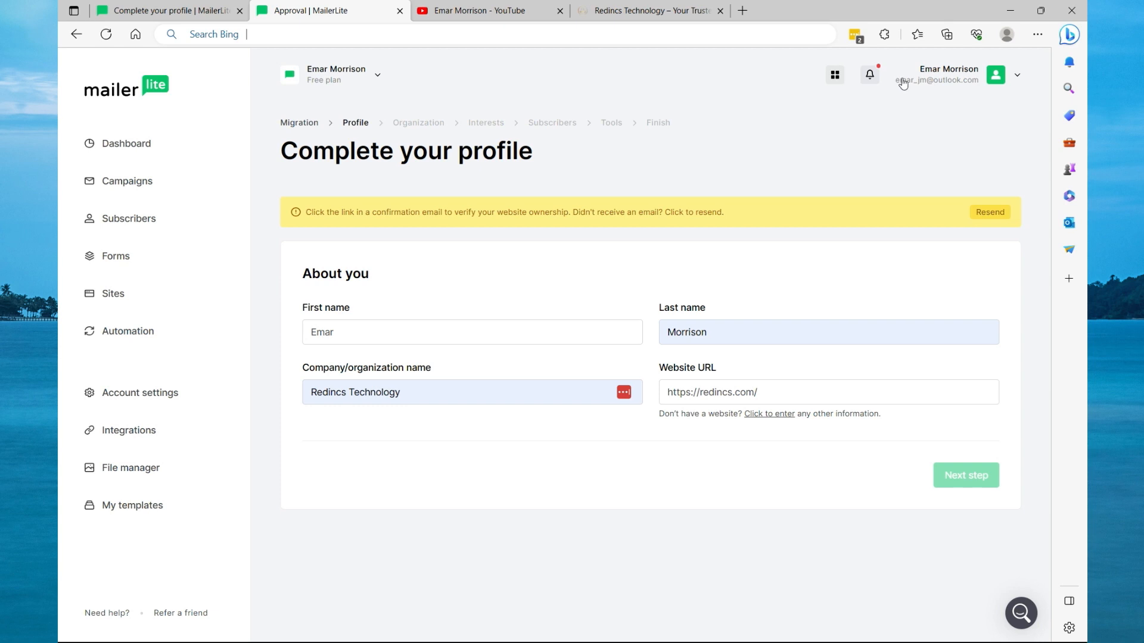
Open the confirmation email and follow its link to confirm website ownership.
{"action": "left_click", "coordinate": [1010, 11]}
{"action": "left_click", "coordinate": [754, 424]}
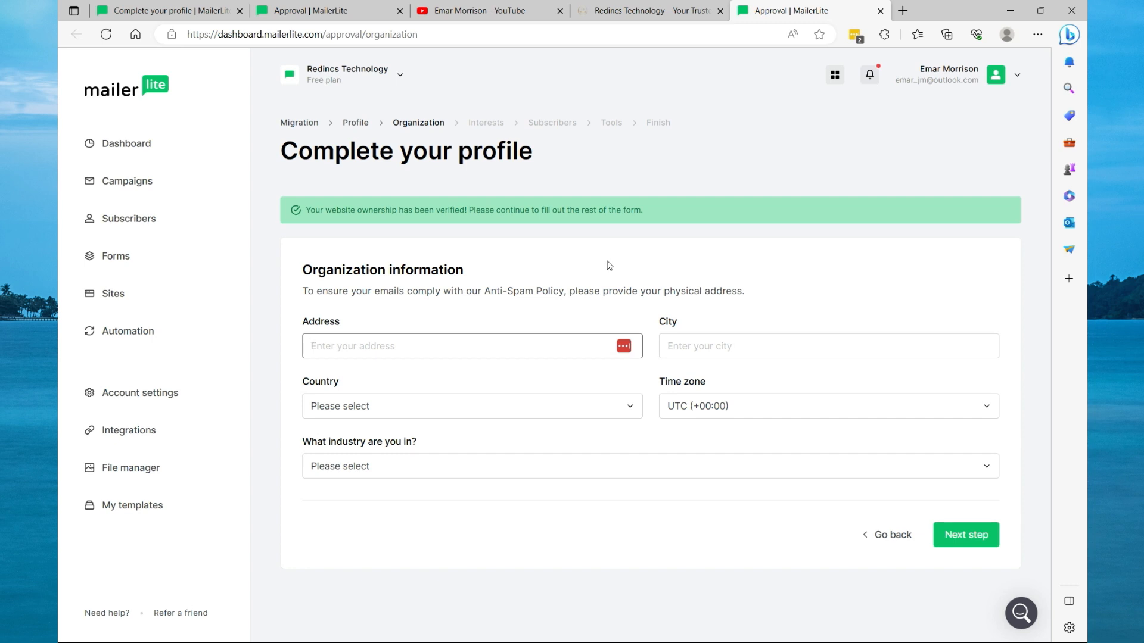
Fill in the organization's address, city, country, ZIP code, state and industry Consulting, then continue.
{"action": "left_click", "coordinate": [476, 341]}
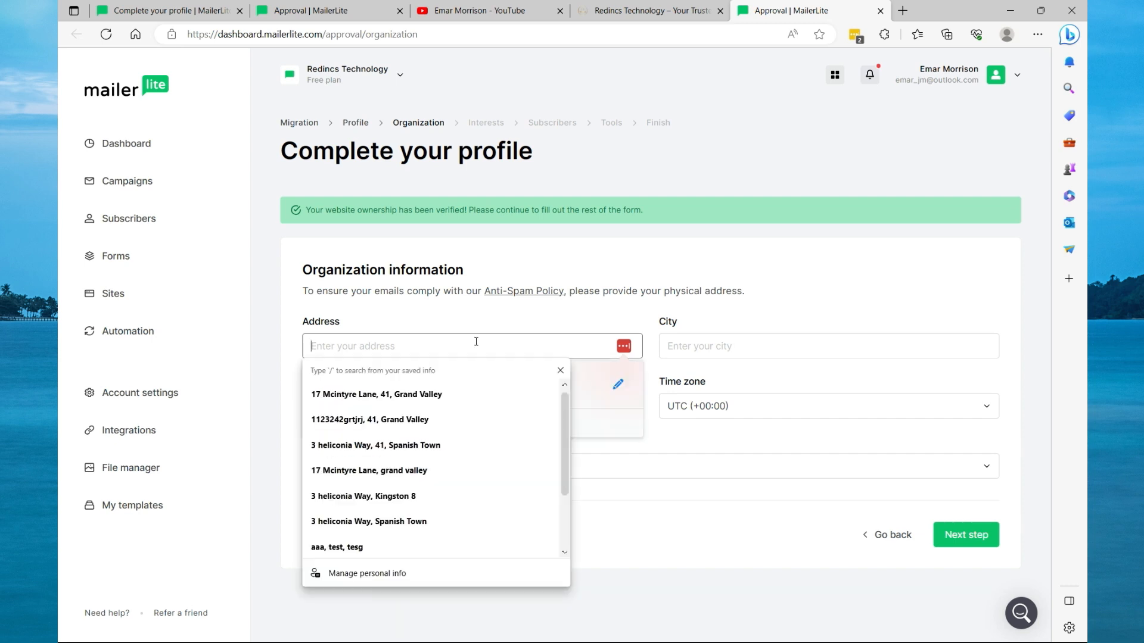
{"action": "type", "text": "re"}
{"action": "key", "text": "BackSpace"}
{"action": "key", "text": "BackSpace"}
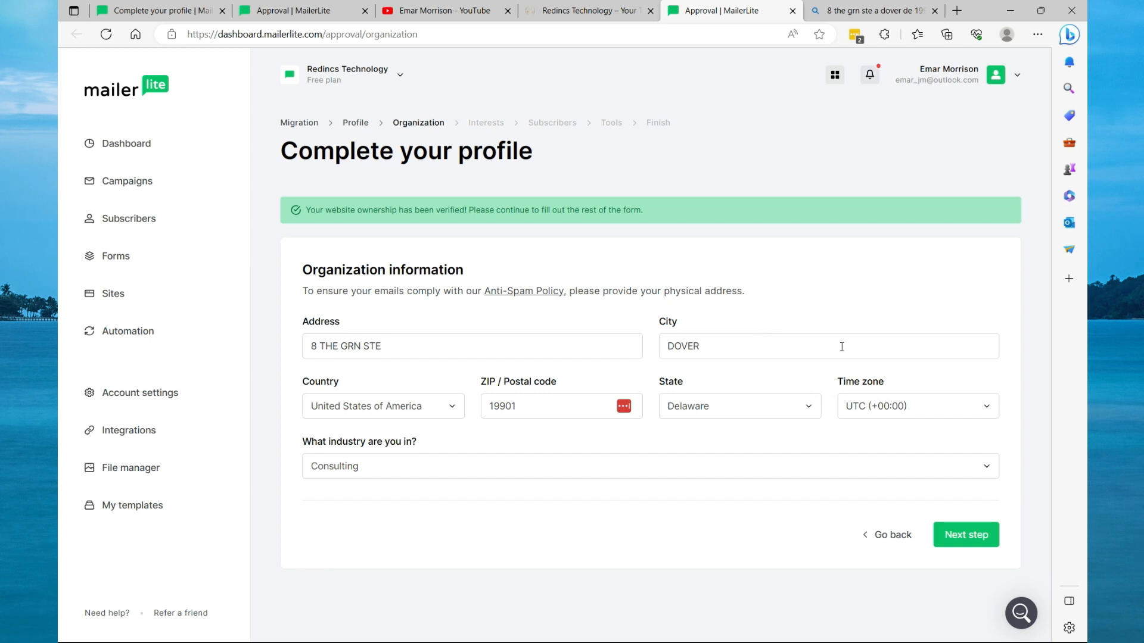
{"action": "left_click", "coordinate": [961, 547]}
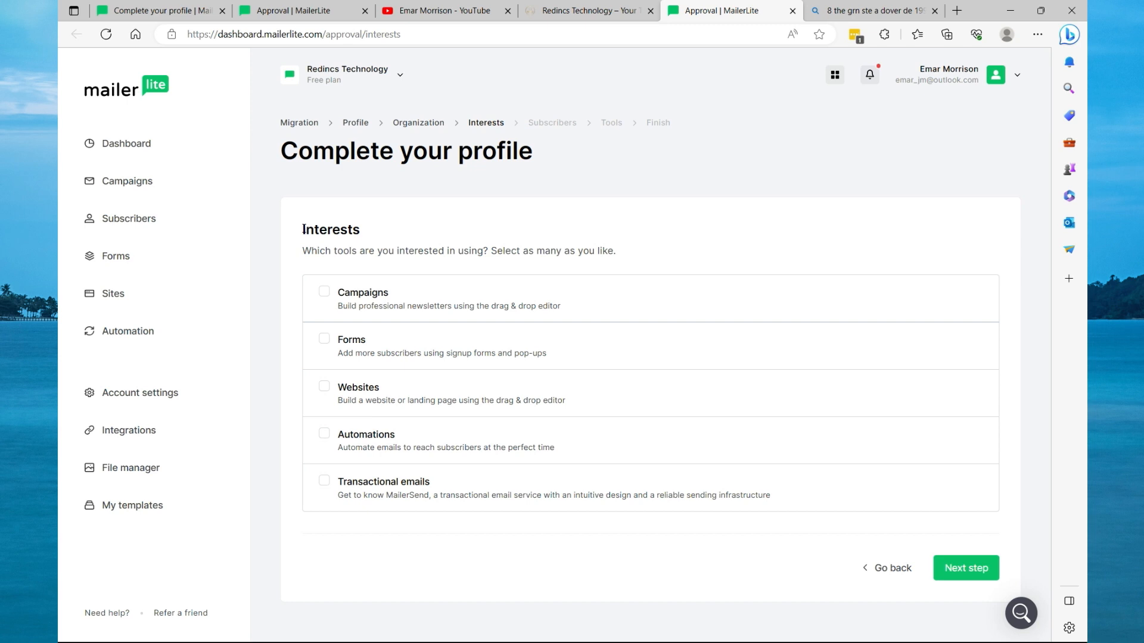
Select Campaigns, Forms, Websites and Automations as interests and continue.
{"action": "left_click", "coordinate": [325, 291]}
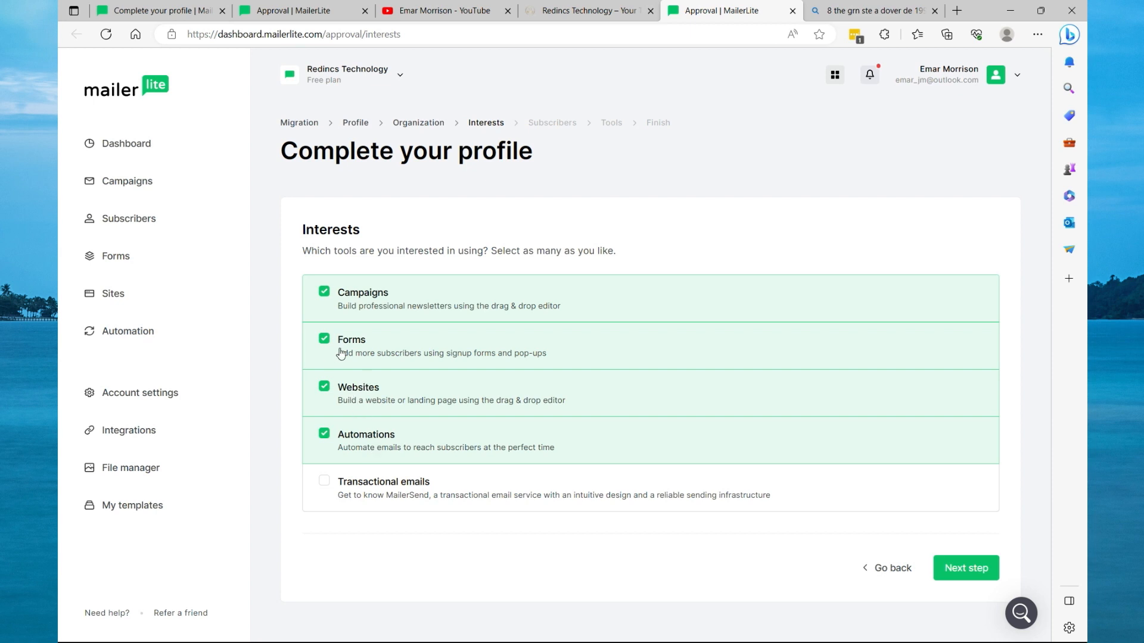
{"action": "left_click", "coordinate": [960, 569]}
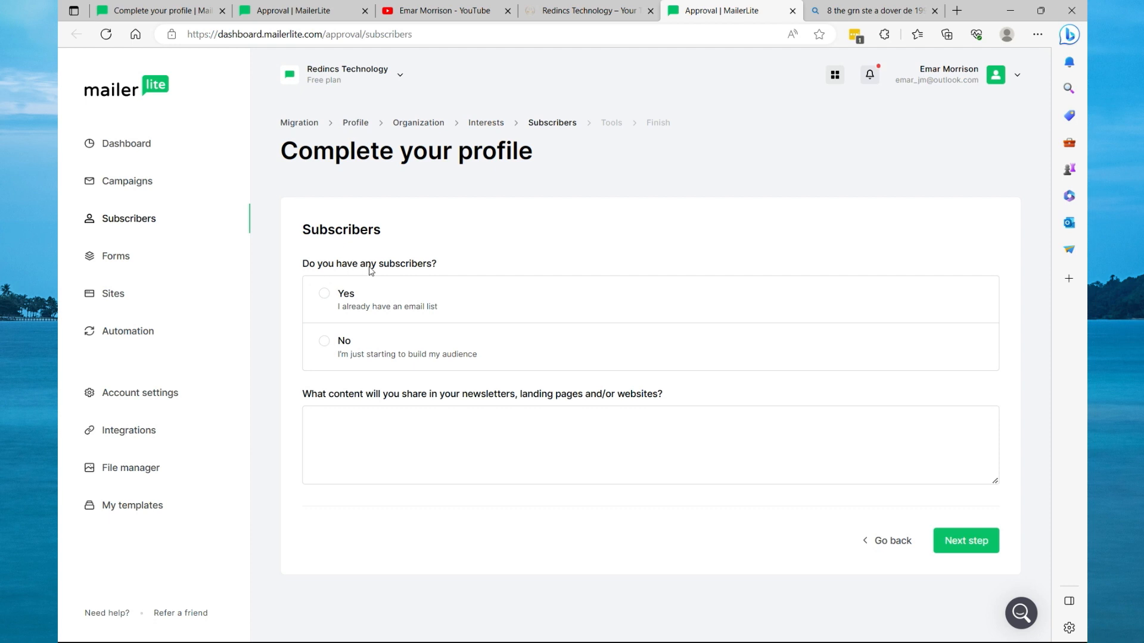
Answer No to having subscribers, paste a description of the planned newsletter content, and continue.
{"action": "left_click", "coordinate": [326, 342]}
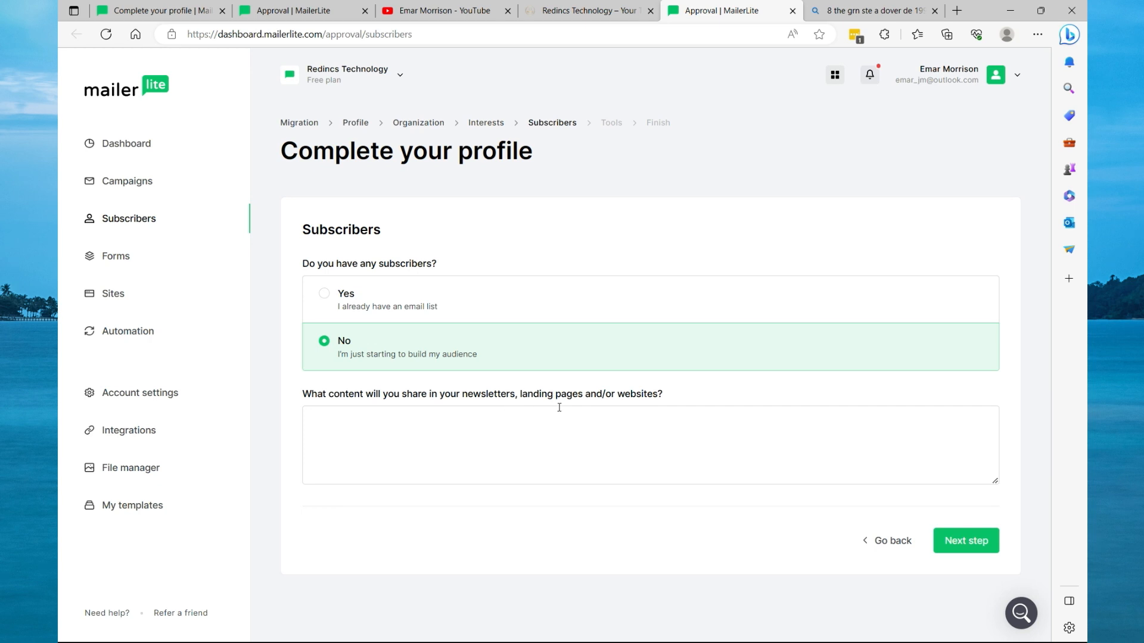
{"action": "left_click", "coordinate": [542, 435]}
{"action": "left_click", "coordinate": [363, 430]}
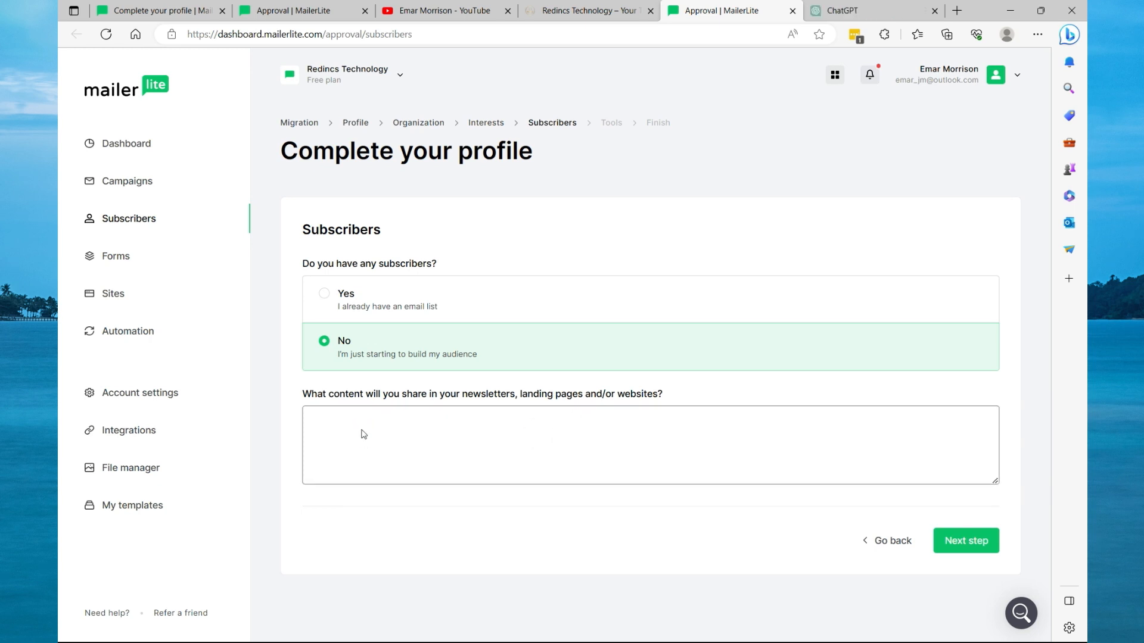
{"action": "right_click", "coordinate": [362, 434]}
{"action": "left_click", "coordinate": [413, 274]}
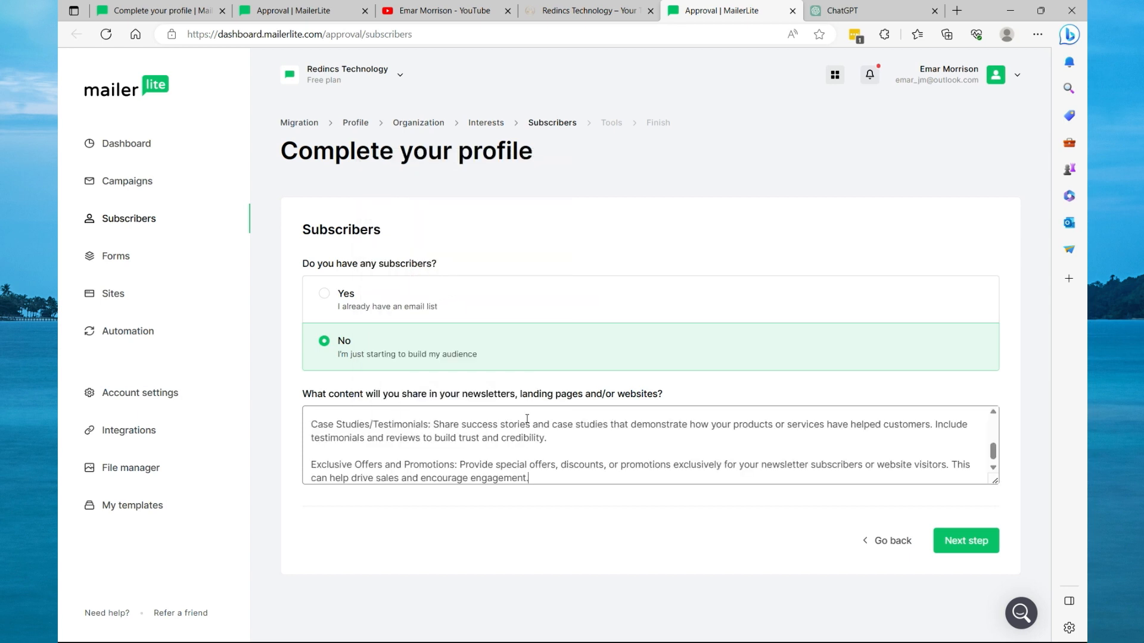
{"action": "scroll", "coordinate": [528, 419], "scroll_direction": "down", "scroll_amount": 1}
{"action": "scroll", "coordinate": [542, 436], "scroll_direction": "up", "scroll_amount": 5}
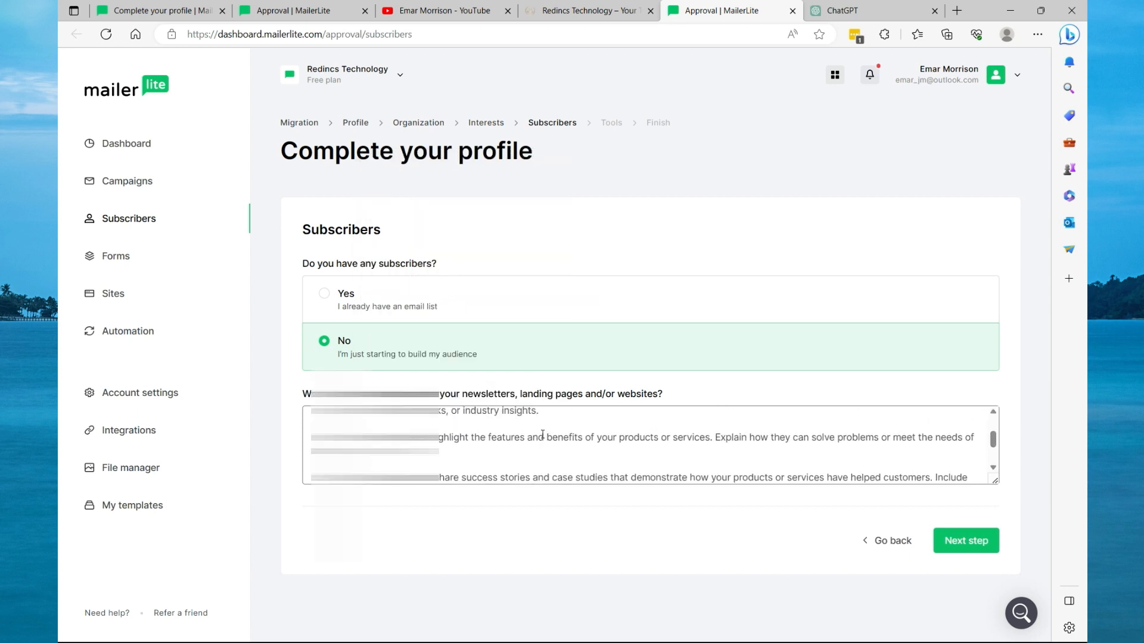
{"action": "left_click", "coordinate": [967, 532]}
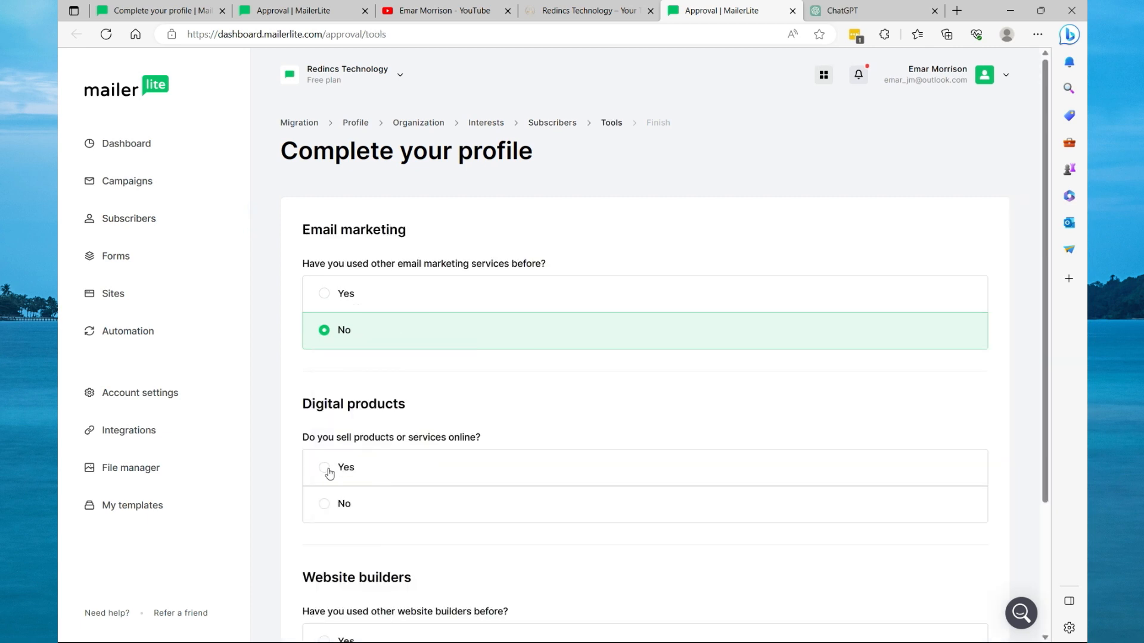
Answer Yes to selling products online, choose platform Other and specify Udemy.
{"action": "left_click", "coordinate": [332, 467]}
{"action": "scroll", "coordinate": [423, 473], "scroll_direction": "down", "scroll_amount": 3}
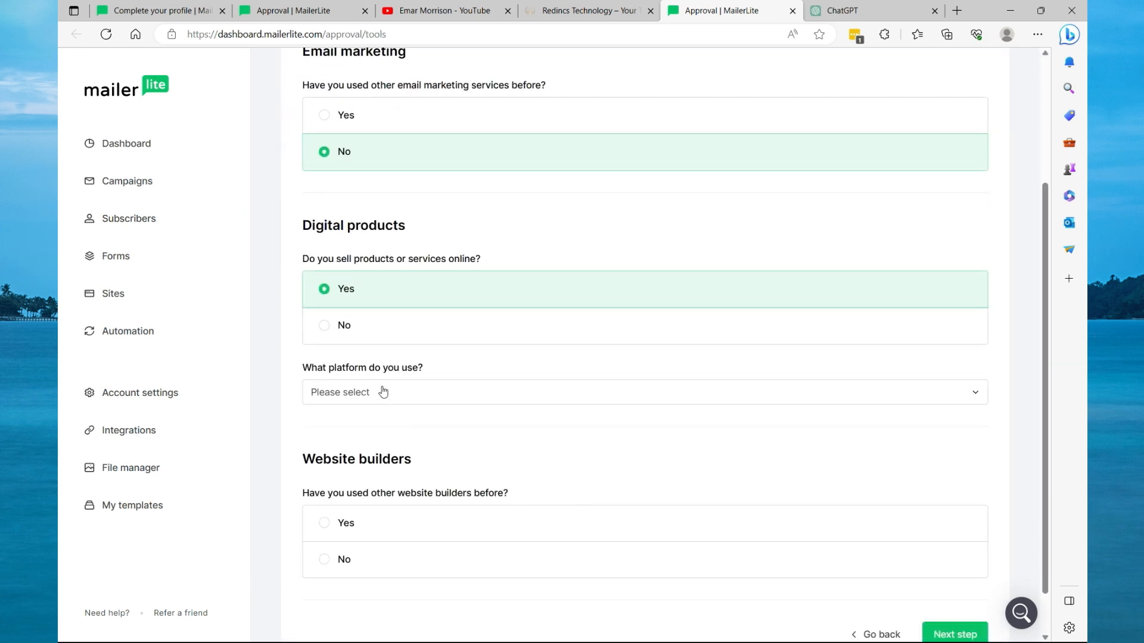
{"action": "left_click", "coordinate": [382, 393]}
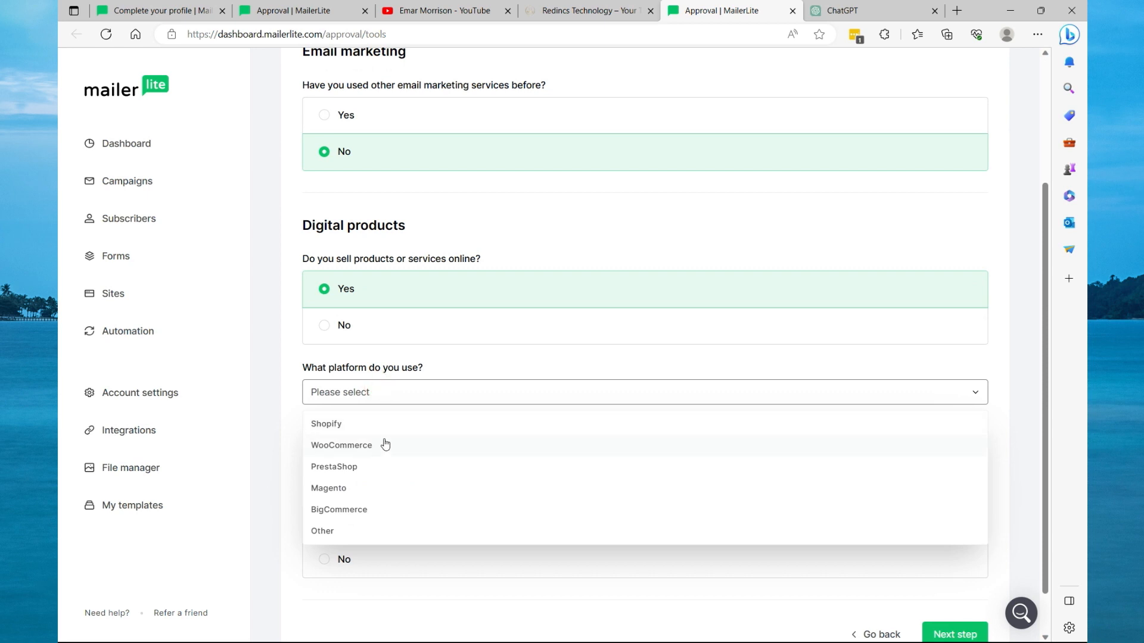
{"action": "left_click", "coordinate": [339, 532]}
{"action": "left_click", "coordinate": [708, 384]}
{"action": "type", "text": "Udemy"}
{"action": "left_click", "coordinate": [610, 451]}
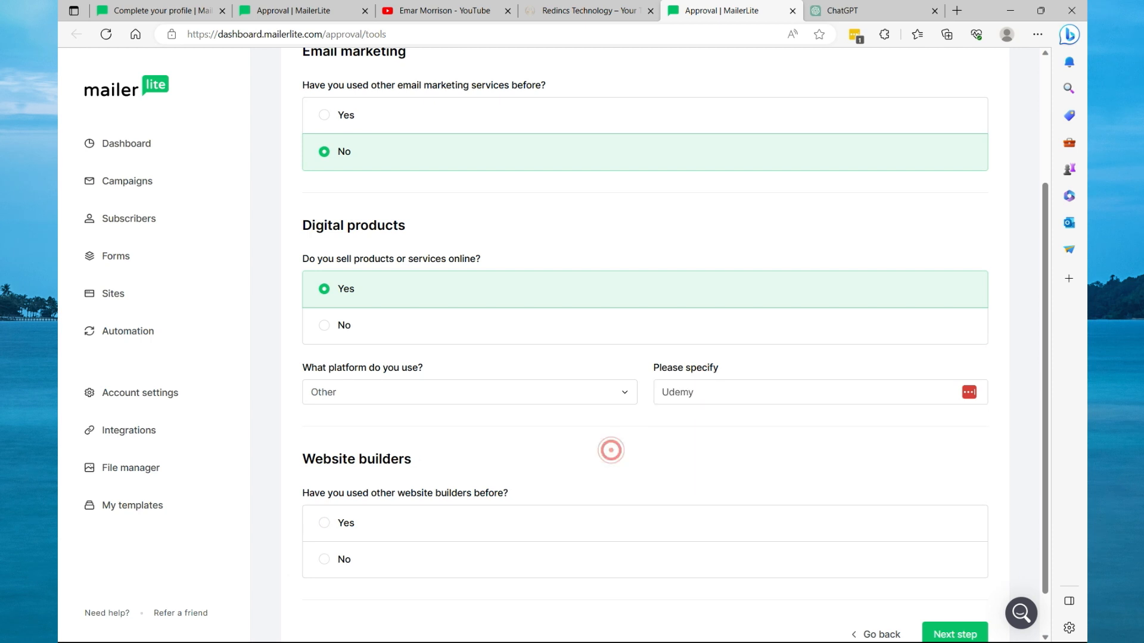
Answer Yes to having used other website builders and choose the platform used.
{"action": "left_click", "coordinate": [328, 523]}
{"action": "scroll", "coordinate": [405, 506], "scroll_direction": "down", "scroll_amount": 2}
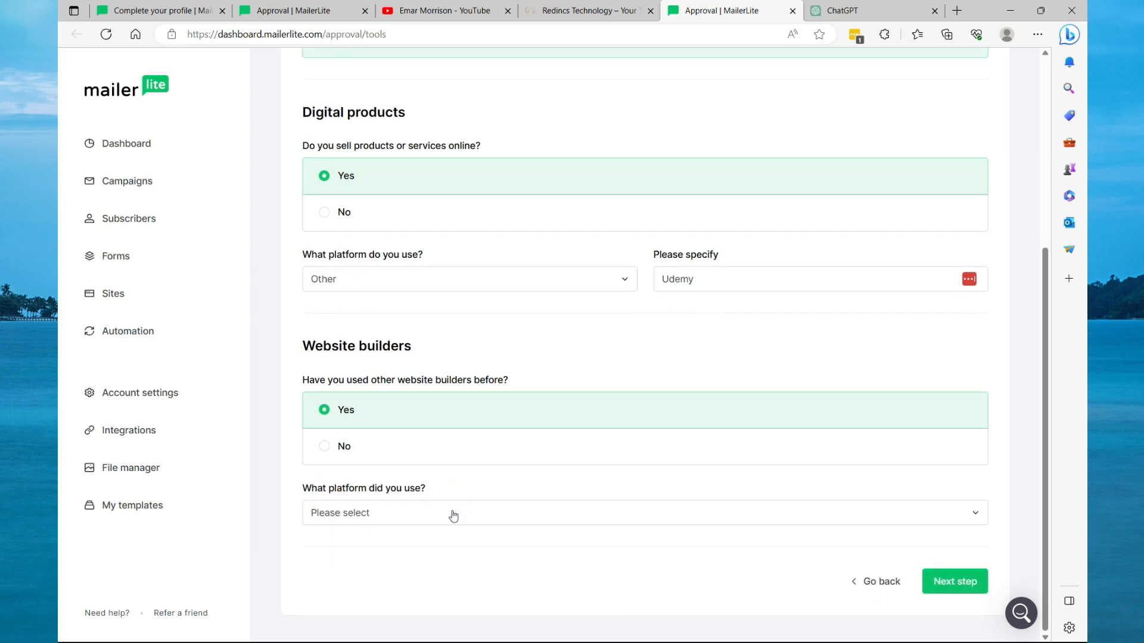
{"action": "left_click", "coordinate": [453, 513]}
{"action": "left_click", "coordinate": [340, 374]}
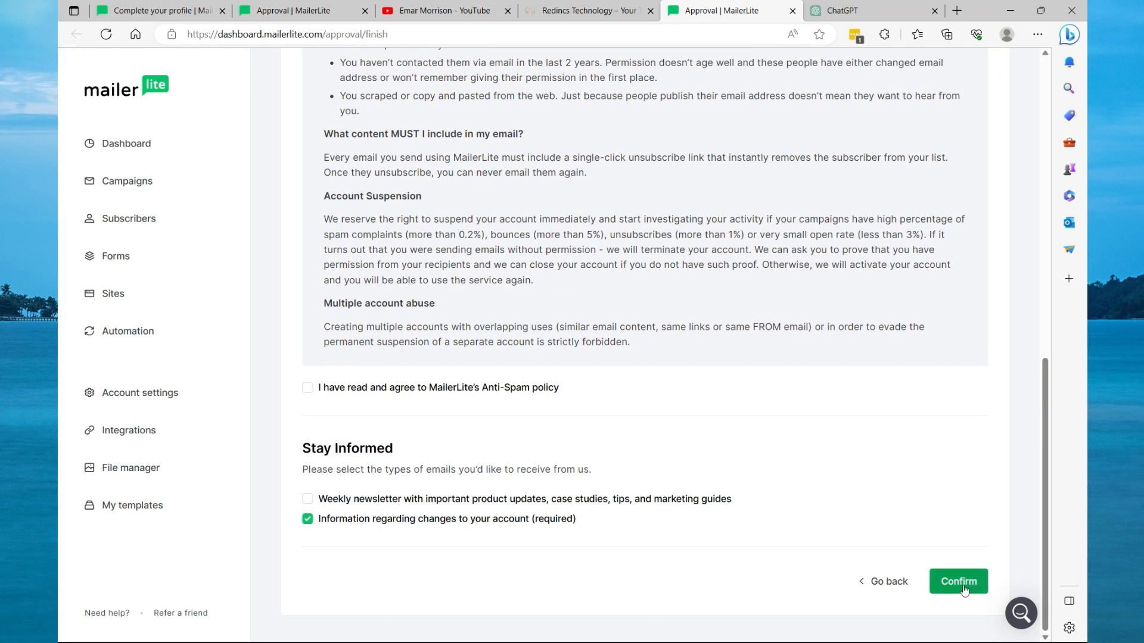
Agree to the Anti-Spam policy and confirm the profile.
{"action": "left_click", "coordinate": [973, 591]}
{"action": "left_click", "coordinate": [306, 387]}
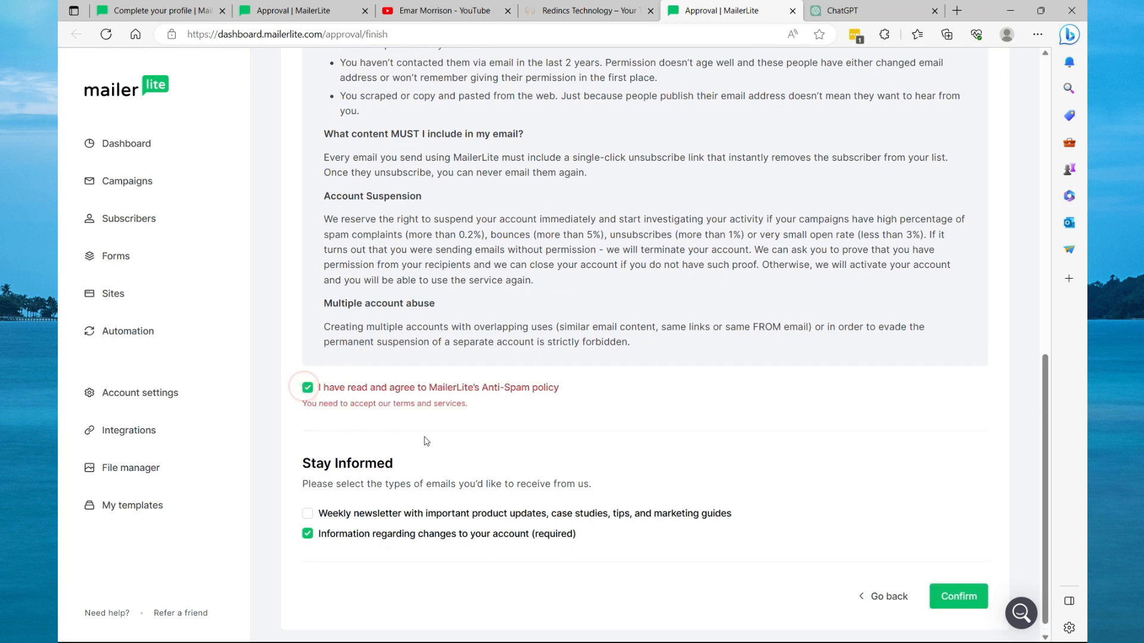
{"action": "left_click", "coordinate": [957, 599]}
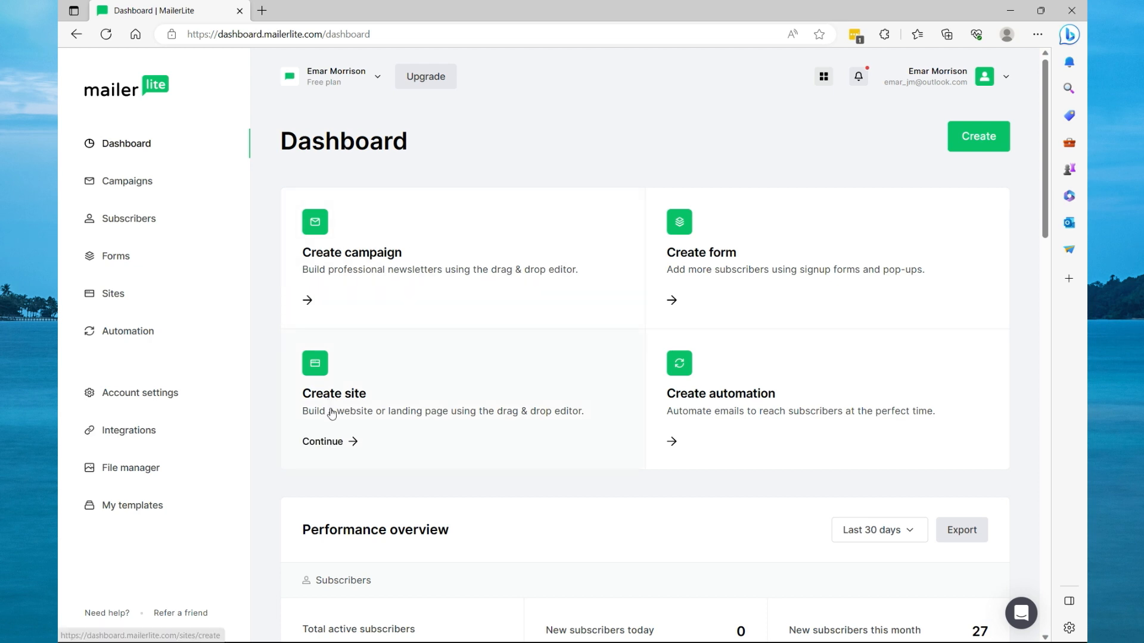
Start a new site named Emar Turtorals of type Landing page and save it.
{"action": "left_click", "coordinate": [327, 442]}
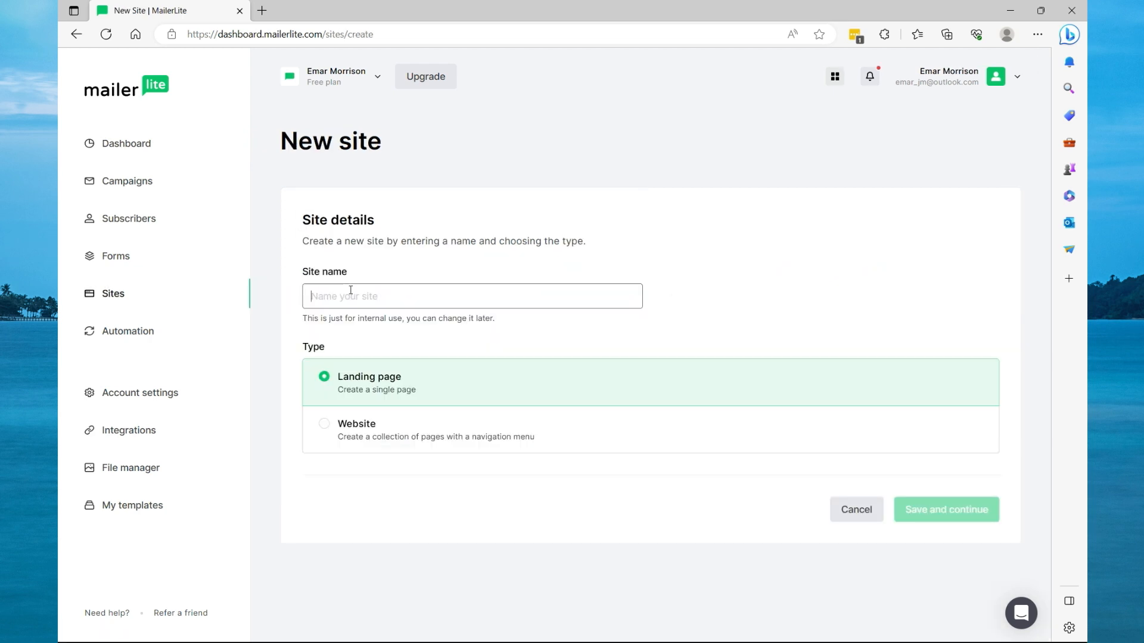
{"action": "type", "text": "Emar Turtorals"}
{"action": "left_click", "coordinate": [331, 432]}
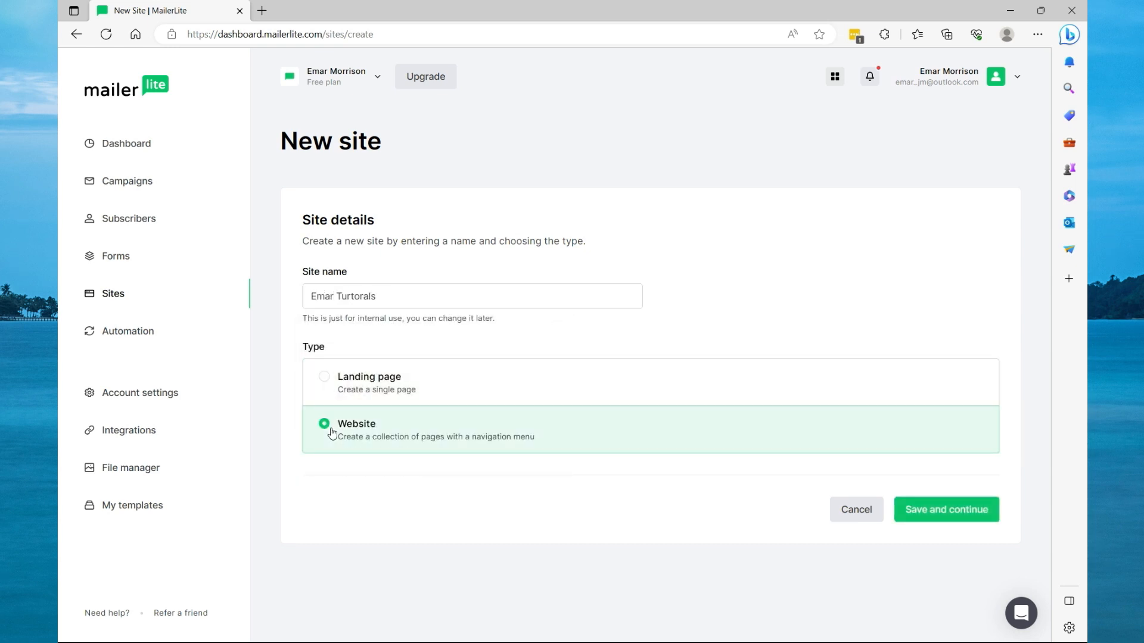
{"action": "left_click", "coordinate": [330, 384]}
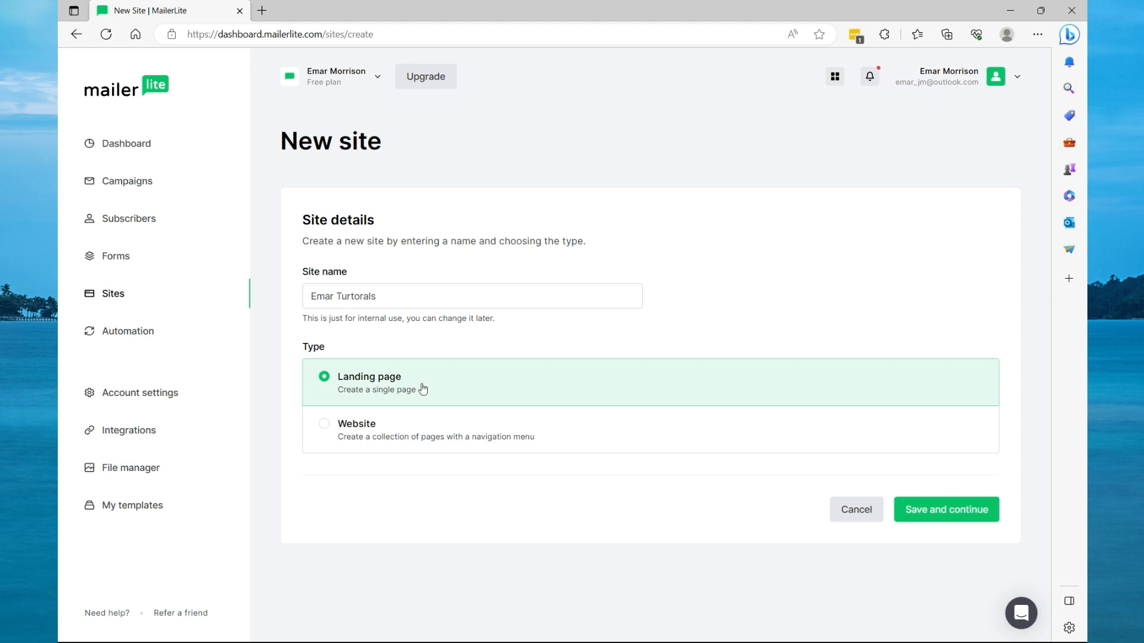
{"action": "left_click", "coordinate": [928, 516]}
Go back and correct the site name's spelling to Emar Tutorials, then save and continue.
{"action": "left_click", "coordinate": [901, 396]}
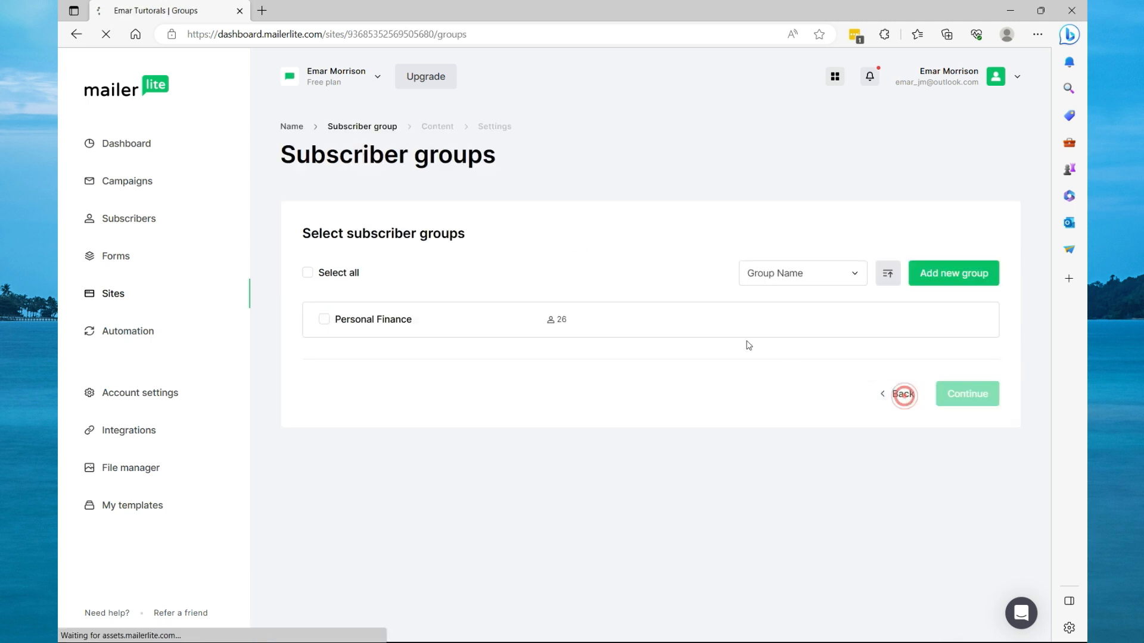
{"action": "right_click", "coordinate": [357, 241]}
{"action": "left_click", "coordinate": [345, 253]}
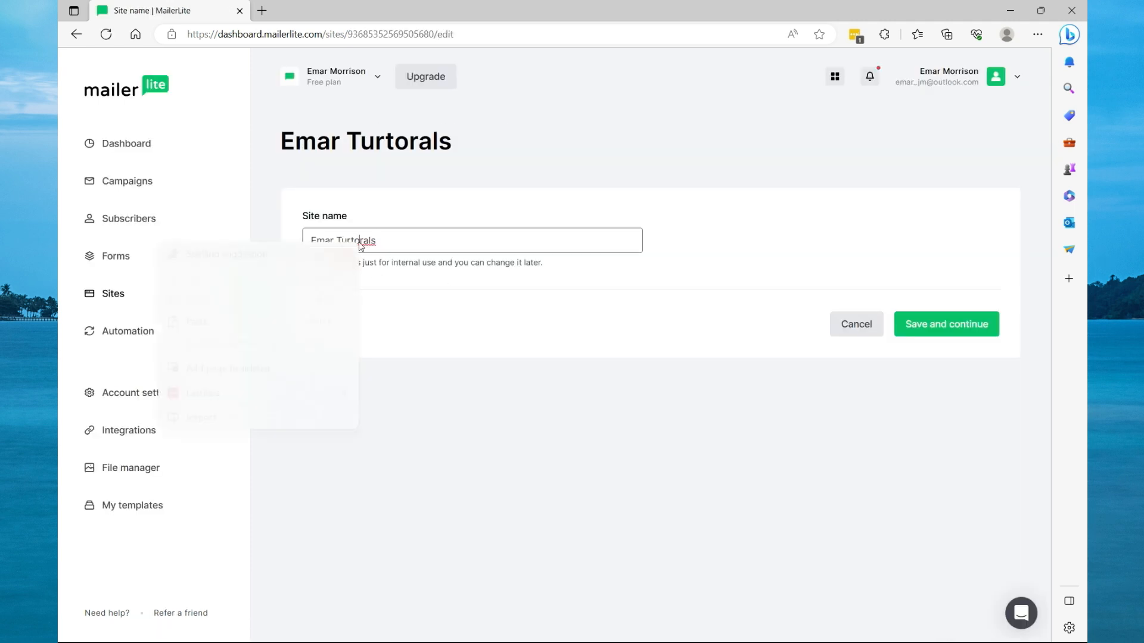
{"action": "left_click", "coordinate": [937, 322]}
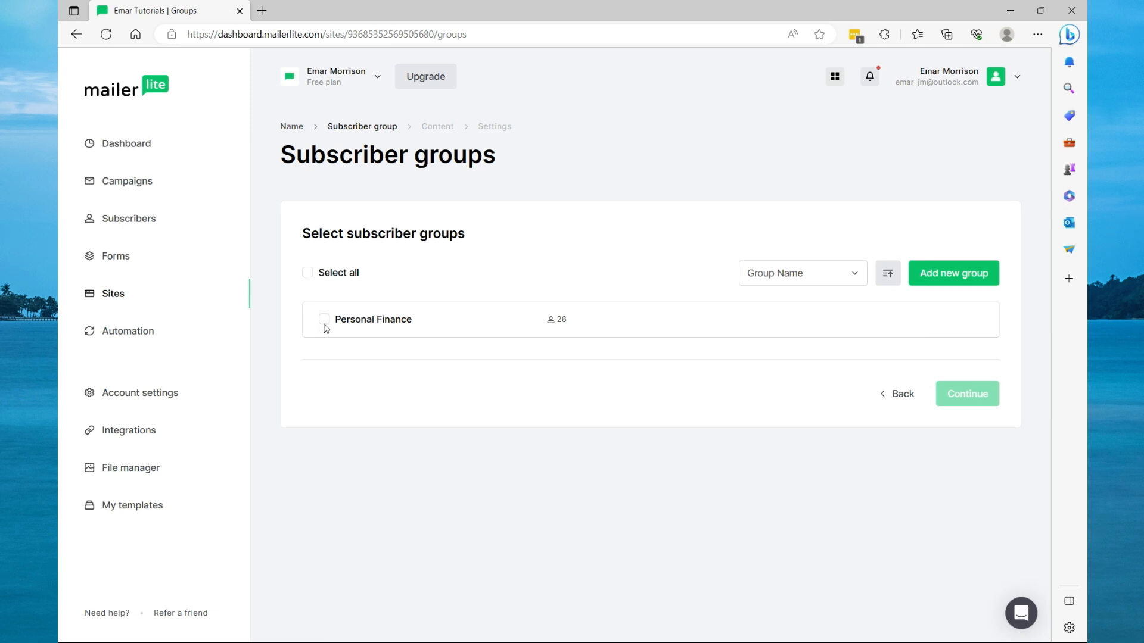
Create a new subscriber group named Emar Tutorials, keep it selected, and continue.
{"action": "left_click", "coordinate": [929, 270]}
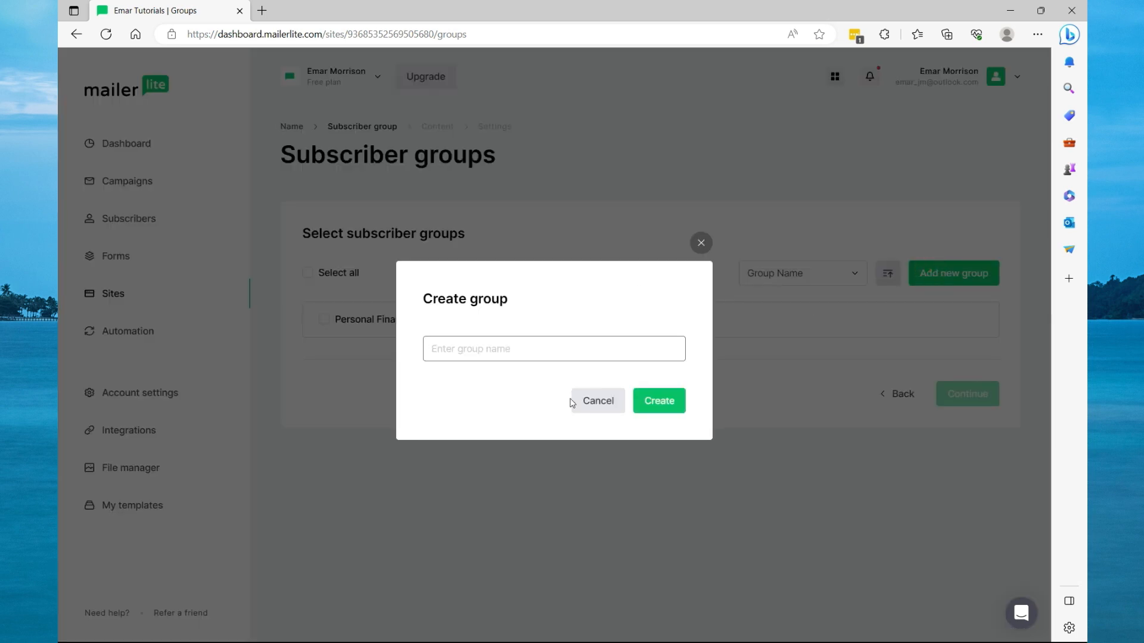
{"action": "type", "text": "Emar T"}
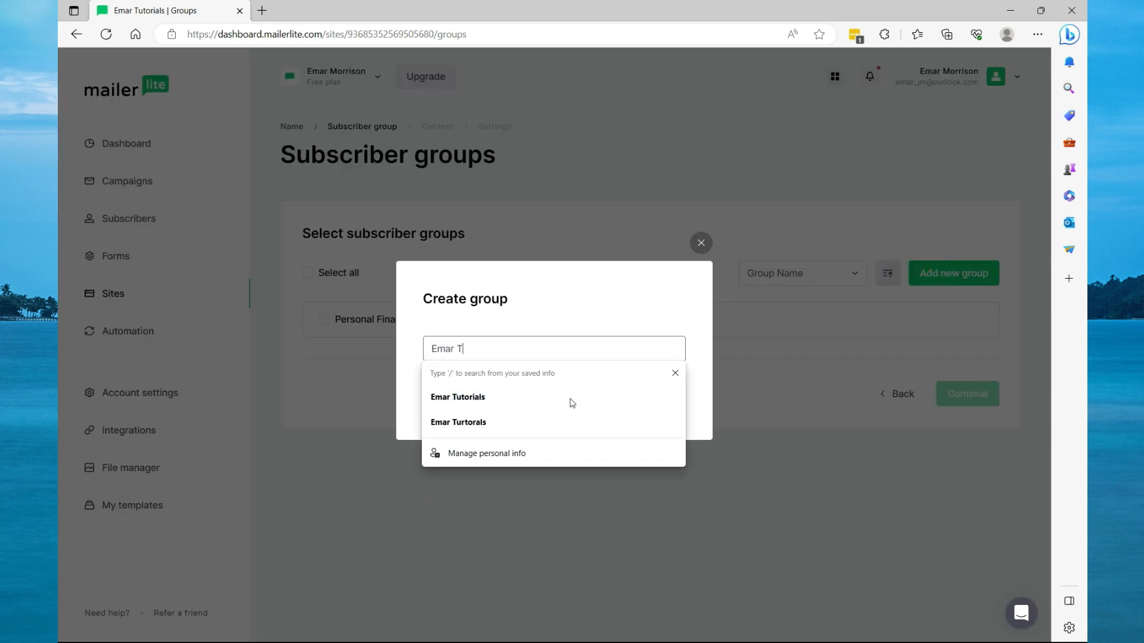
{"action": "left_click", "coordinate": [572, 398]}
{"action": "left_click", "coordinate": [650, 400]}
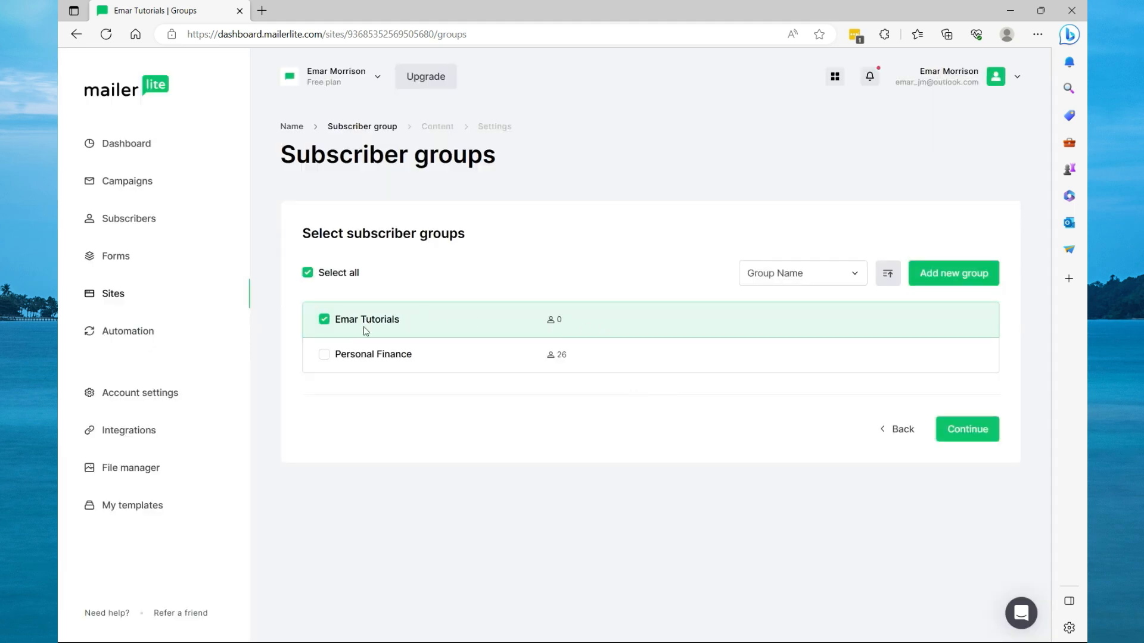
{"action": "left_click", "coordinate": [968, 430]}
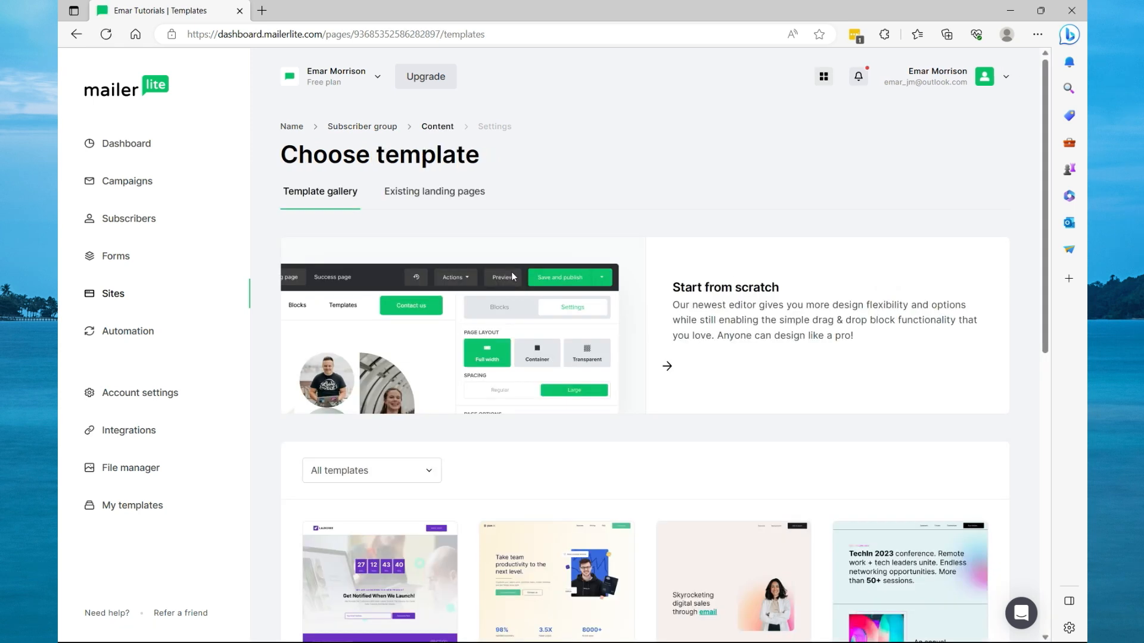
Browse the template gallery pages and choose the Book spotlight template.
{"action": "scroll", "coordinate": [511, 276], "scroll_direction": "down", "scroll_amount": 10}
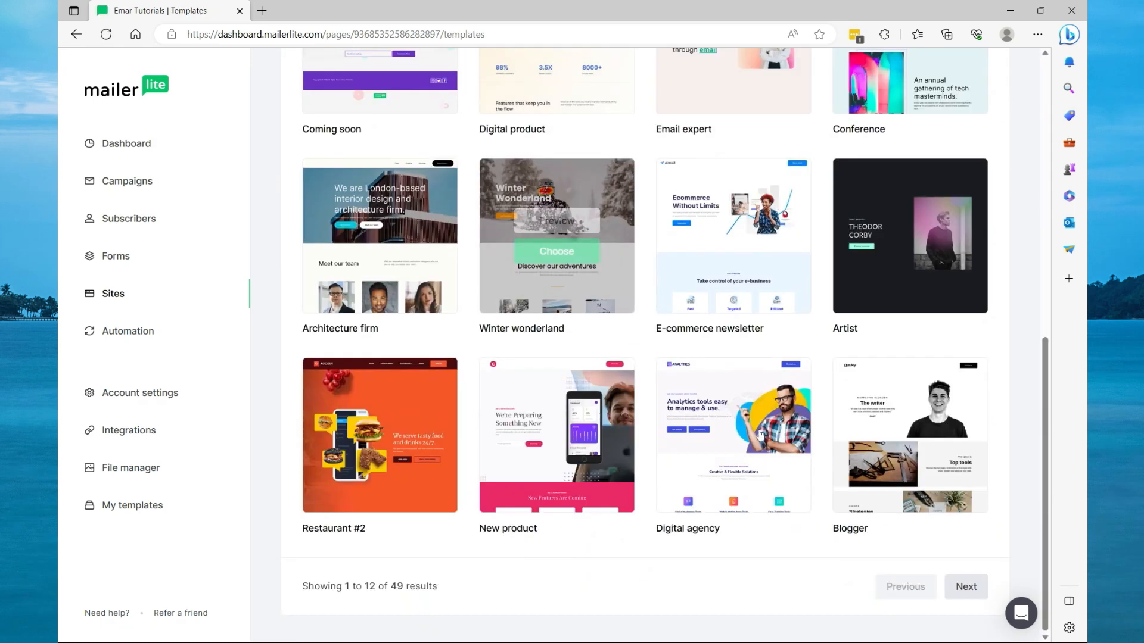
{"action": "left_click", "coordinate": [968, 585]}
{"action": "left_click", "coordinate": [964, 585]}
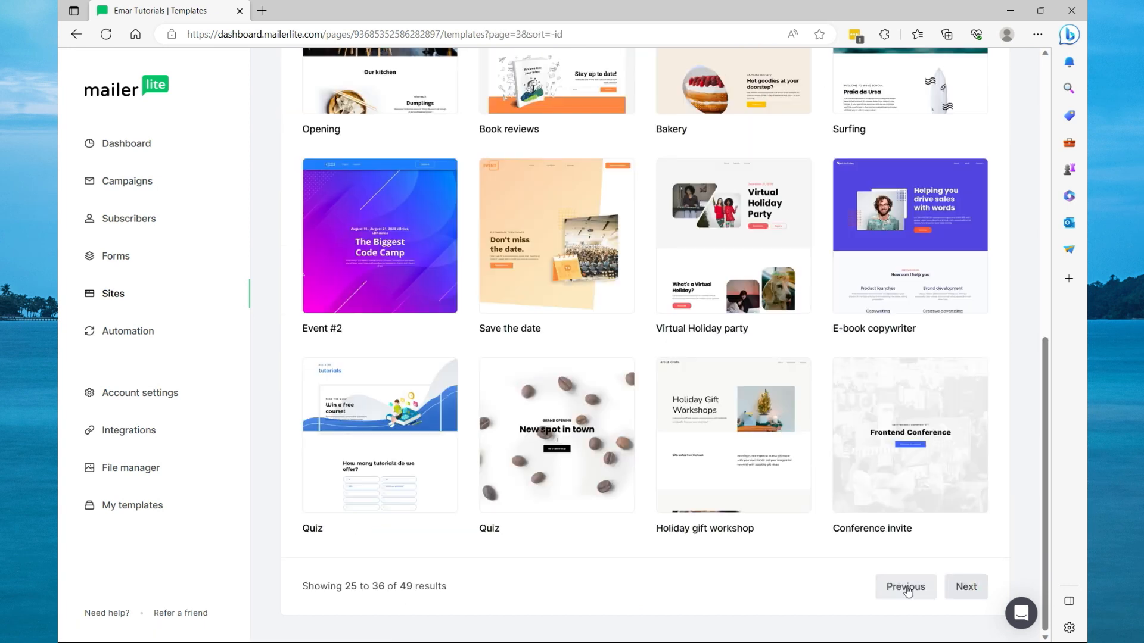
{"action": "left_click", "coordinate": [906, 588]}
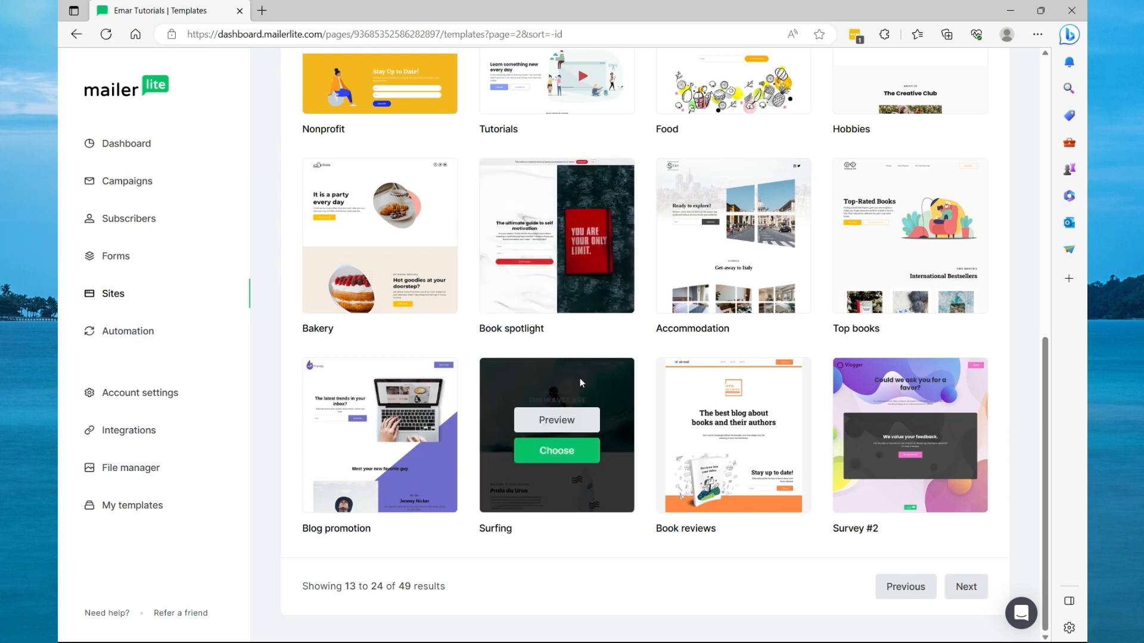
{"action": "left_click", "coordinate": [560, 253]}
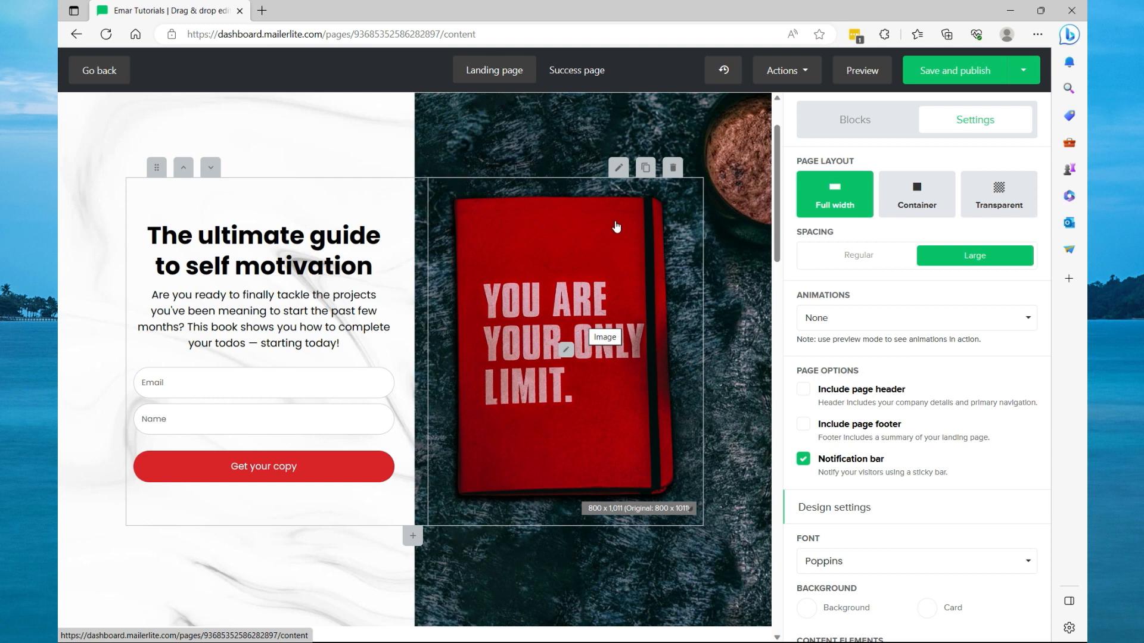
Replace the signup block's image with image.png from the file manager.
{"action": "left_click", "coordinate": [619, 169]}
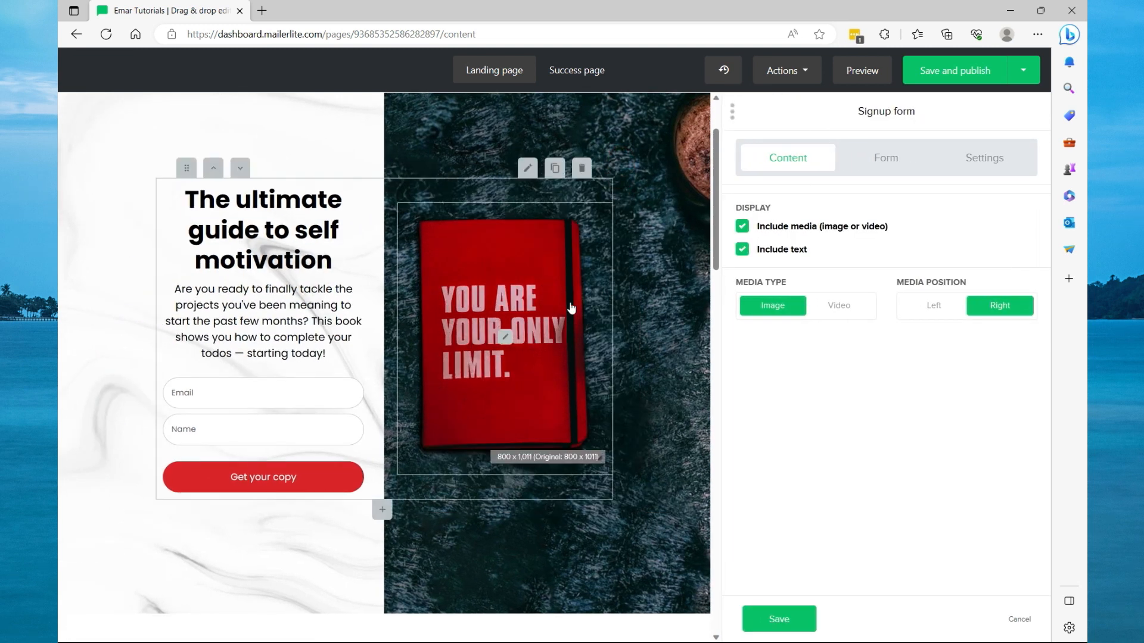
{"action": "left_click", "coordinate": [506, 291]}
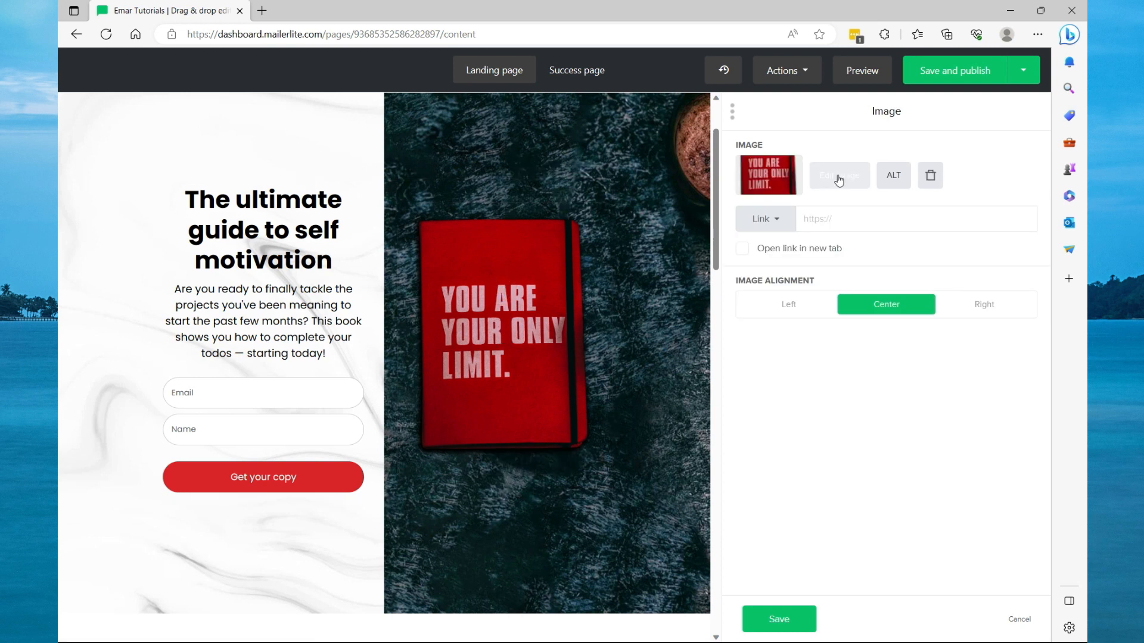
{"action": "left_click", "coordinate": [838, 175]}
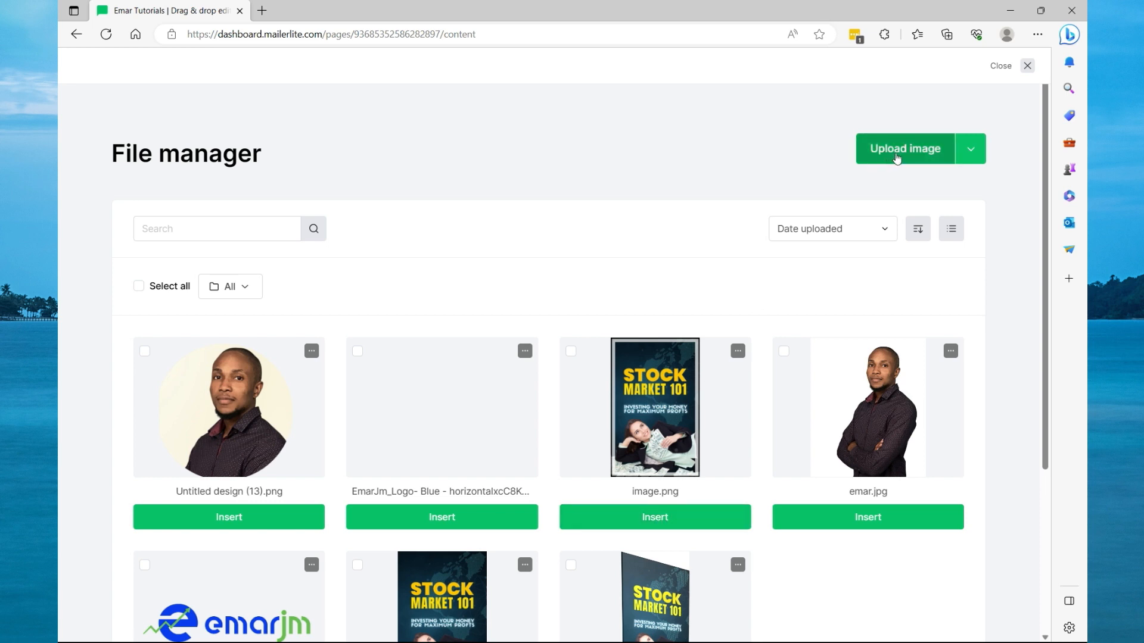
{"action": "left_click", "coordinate": [668, 516]}
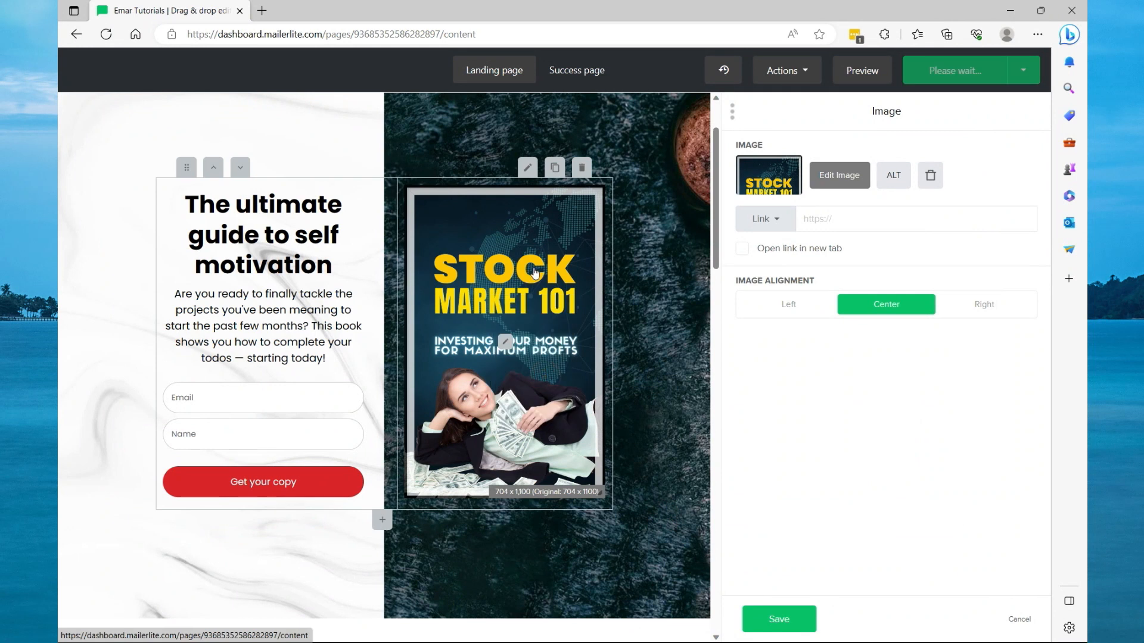
Change the heading to Free Investing Guide and delete the description paragraph below it.
{"action": "left_click_drag", "start_coordinate": [335, 267], "coordinate": [189, 215]}
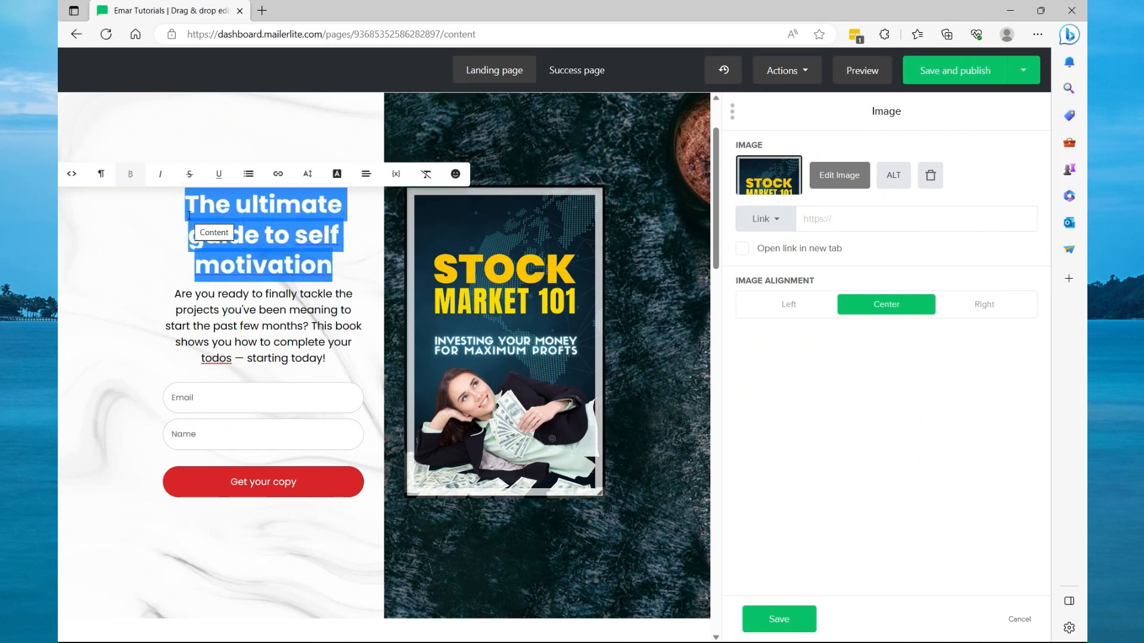
{"action": "type", "text": "Free Investing Guide"}
{"action": "left_click_drag", "start_coordinate": [175, 262], "coordinate": [336, 327]}
{"action": "key", "text": "BackSpace"}
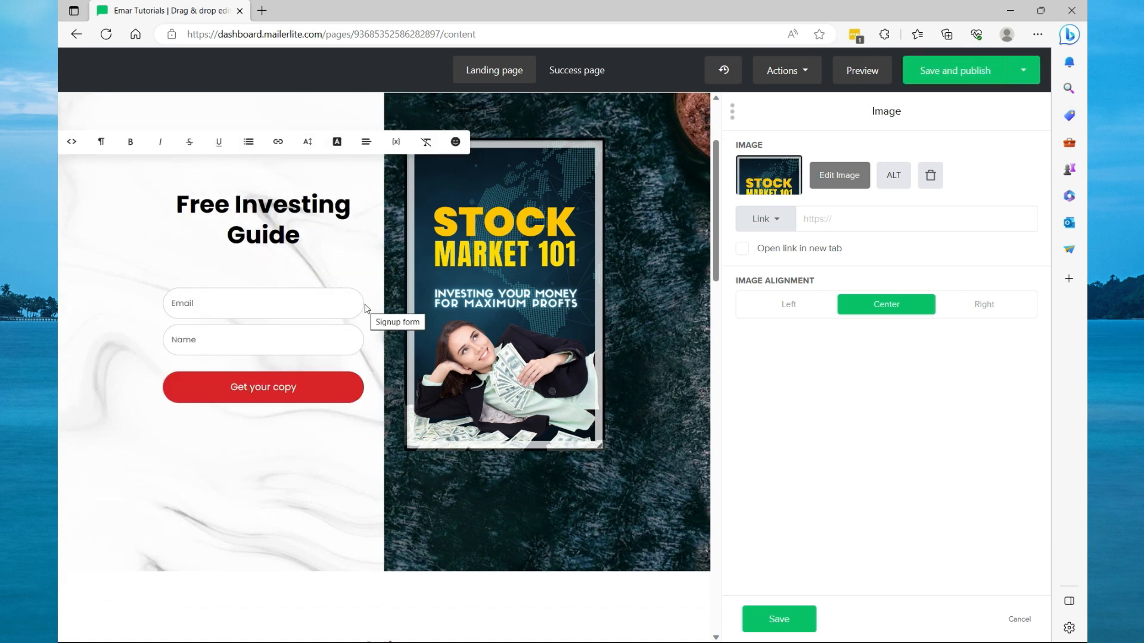
Select the signup form and add a new Last name field to it.
{"action": "left_click", "coordinate": [184, 251]}
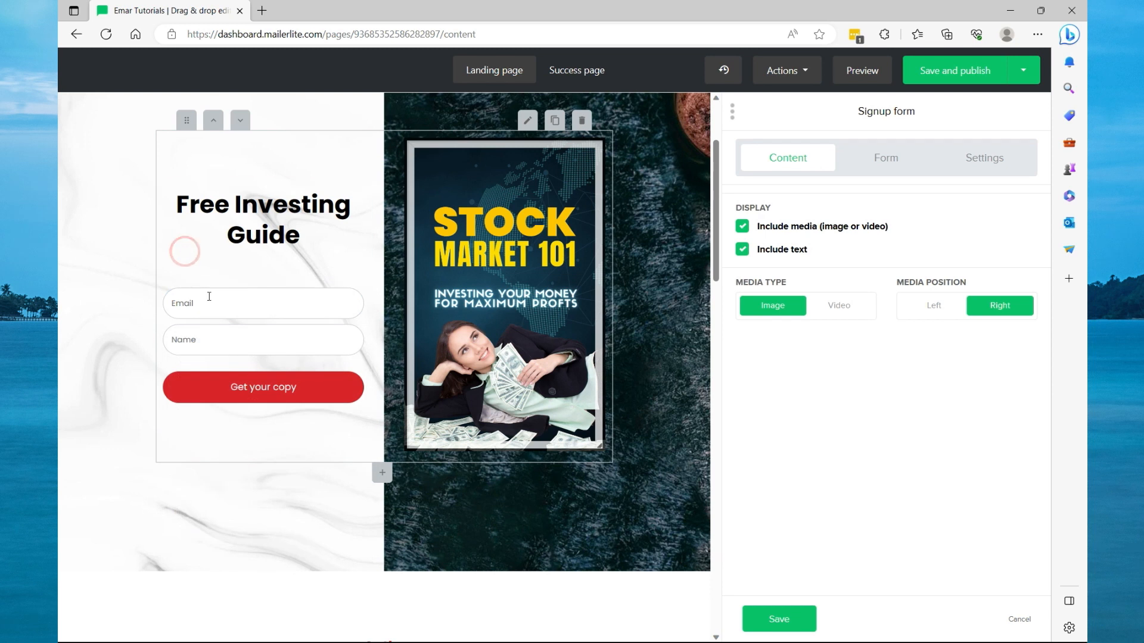
{"action": "left_click", "coordinate": [203, 338]}
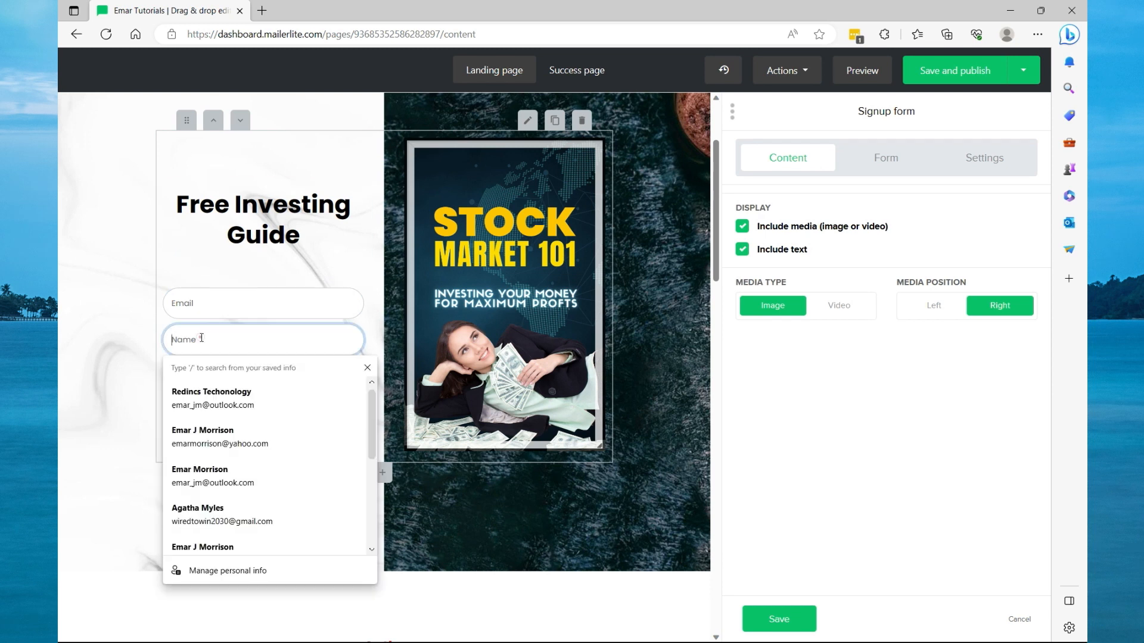
{"action": "left_click", "coordinate": [194, 255]}
{"action": "left_click", "coordinate": [159, 319]}
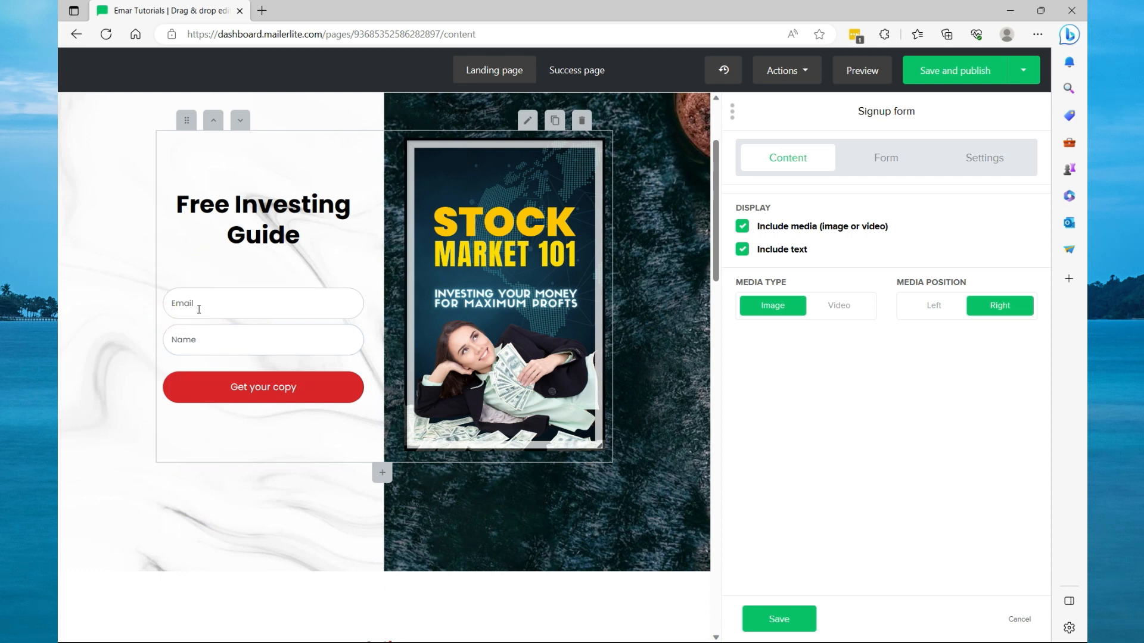
{"action": "left_click", "coordinate": [887, 166]}
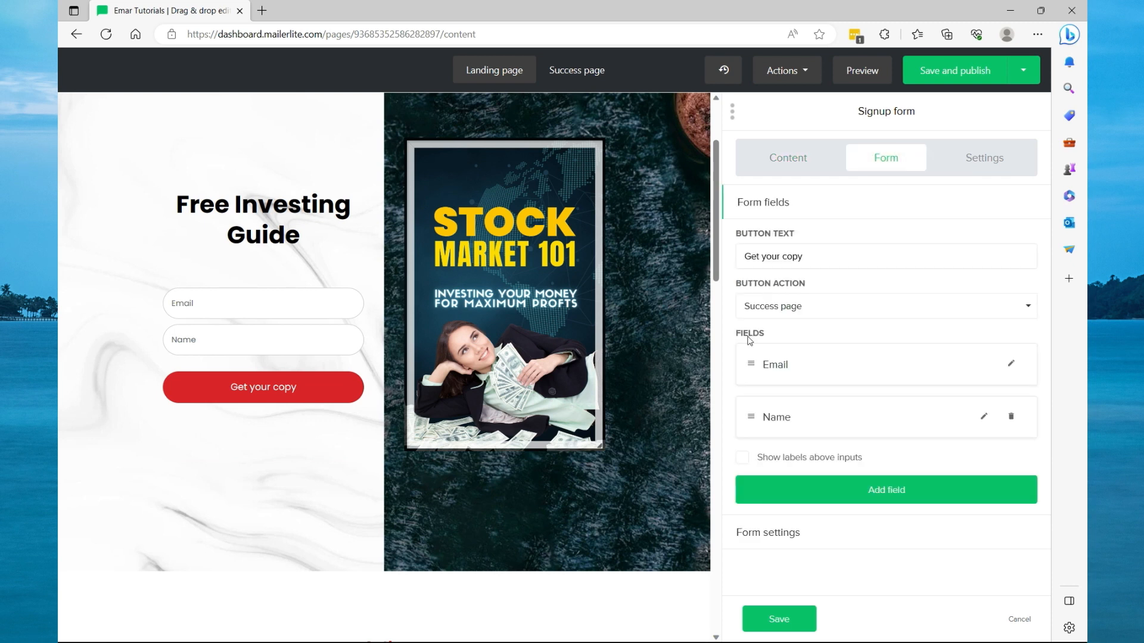
{"action": "left_click", "coordinate": [863, 493]}
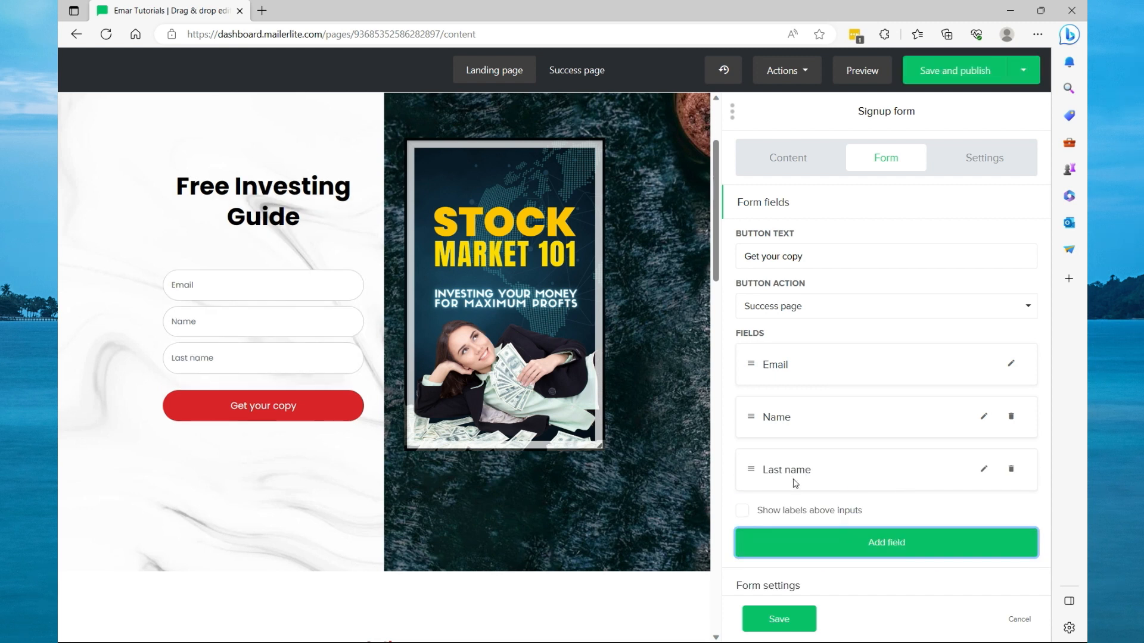
Relabel the Name field as First Name and make it a required field.
{"action": "left_click", "coordinate": [981, 419]}
{"action": "left_click", "coordinate": [982, 418]}
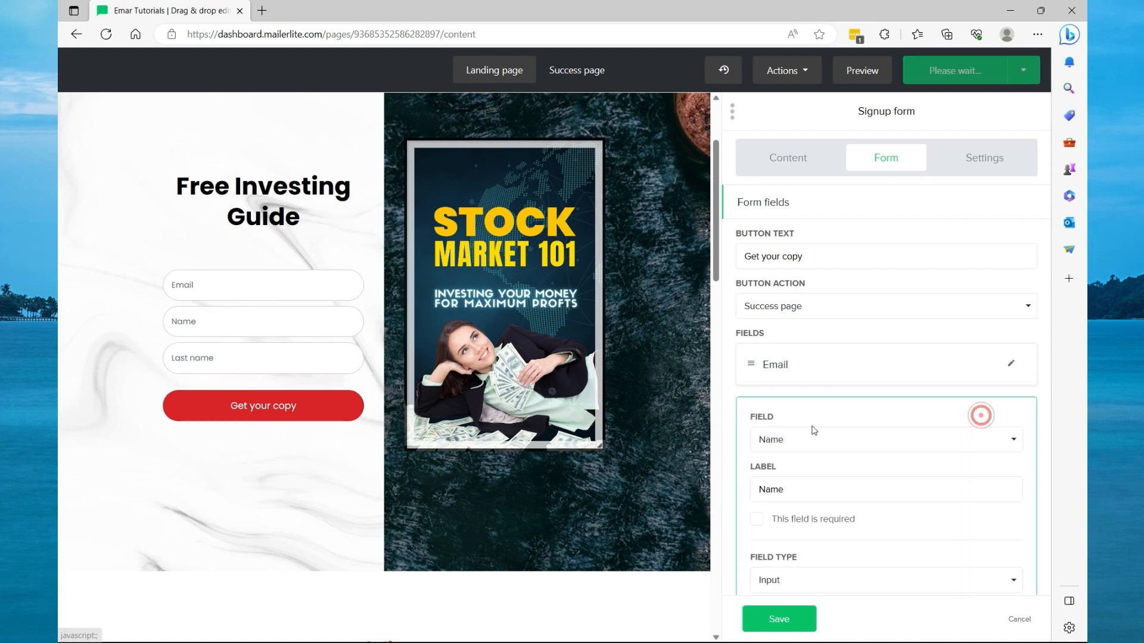
{"action": "left_click", "coordinate": [764, 489]}
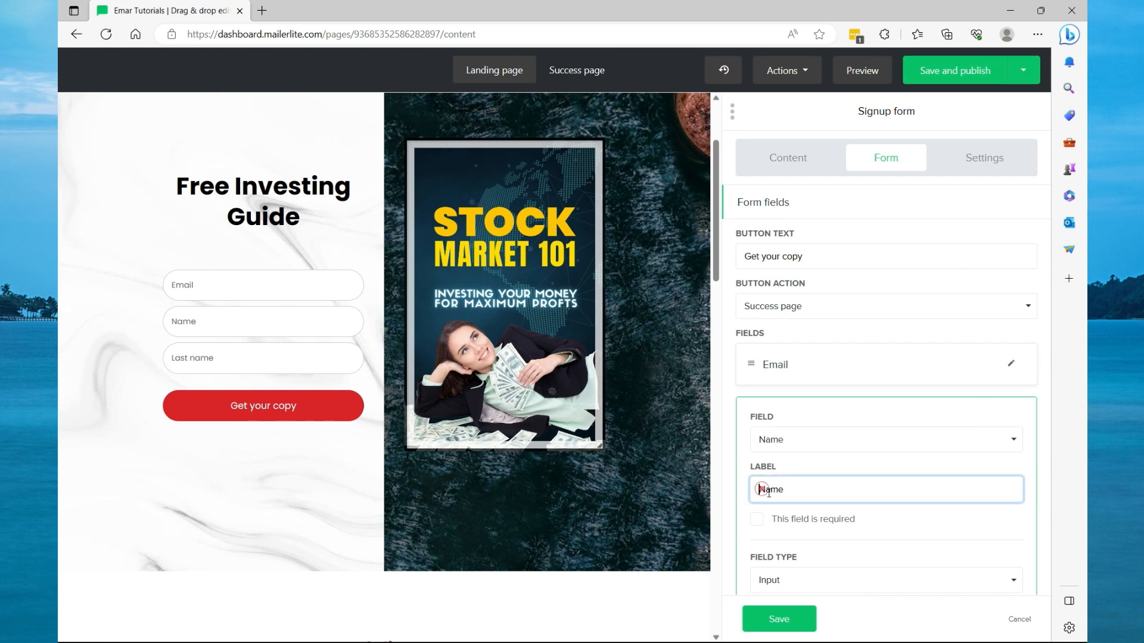
{"action": "type", "text": "First"}
{"action": "left_click", "coordinate": [769, 529]}
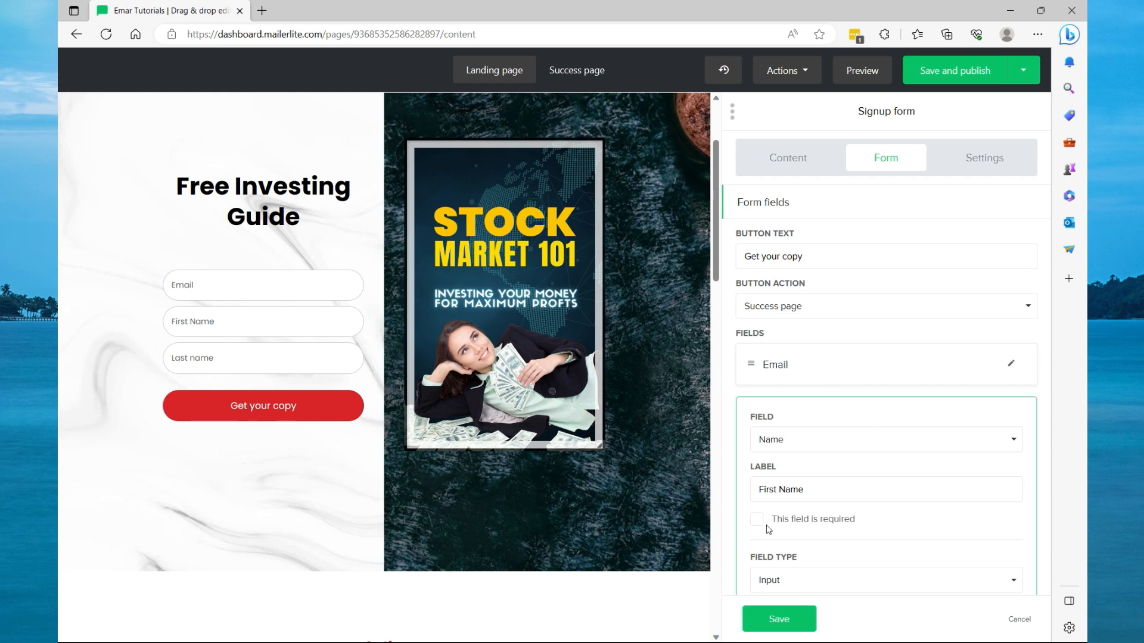
{"action": "left_click", "coordinate": [757, 521]}
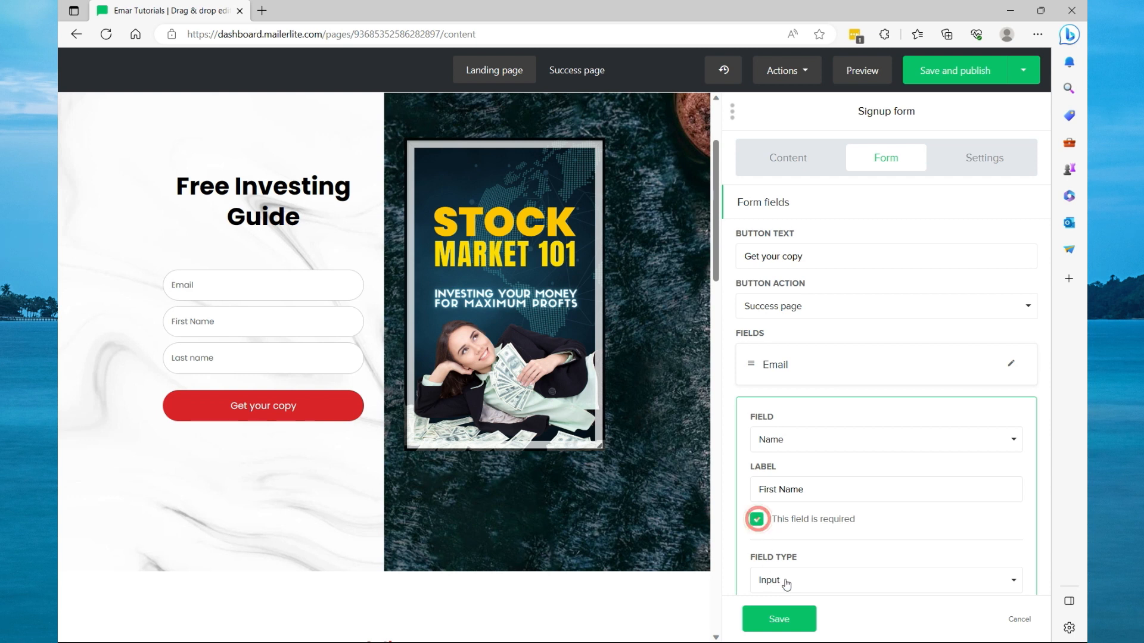
{"action": "scroll", "coordinate": [784, 586], "scroll_direction": "down", "scroll_amount": 2}
{"action": "left_click", "coordinate": [784, 481]}
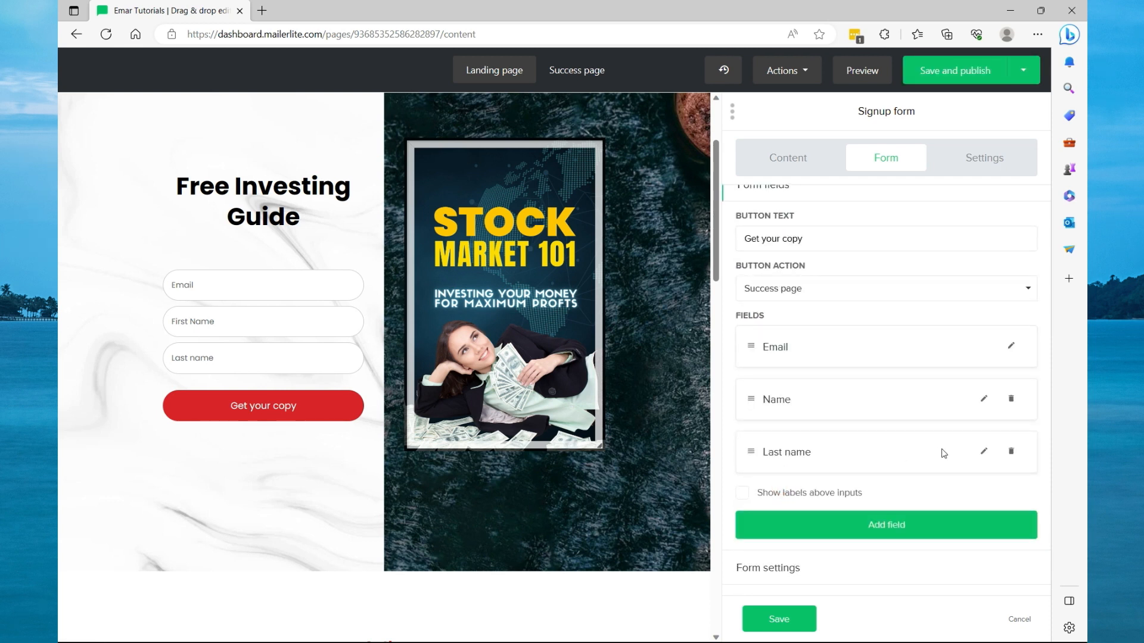
Make the Last name field required and save the signup form.
{"action": "left_click", "coordinate": [984, 451]}
{"action": "left_click", "coordinate": [757, 556]}
{"action": "left_click", "coordinate": [778, 618]}
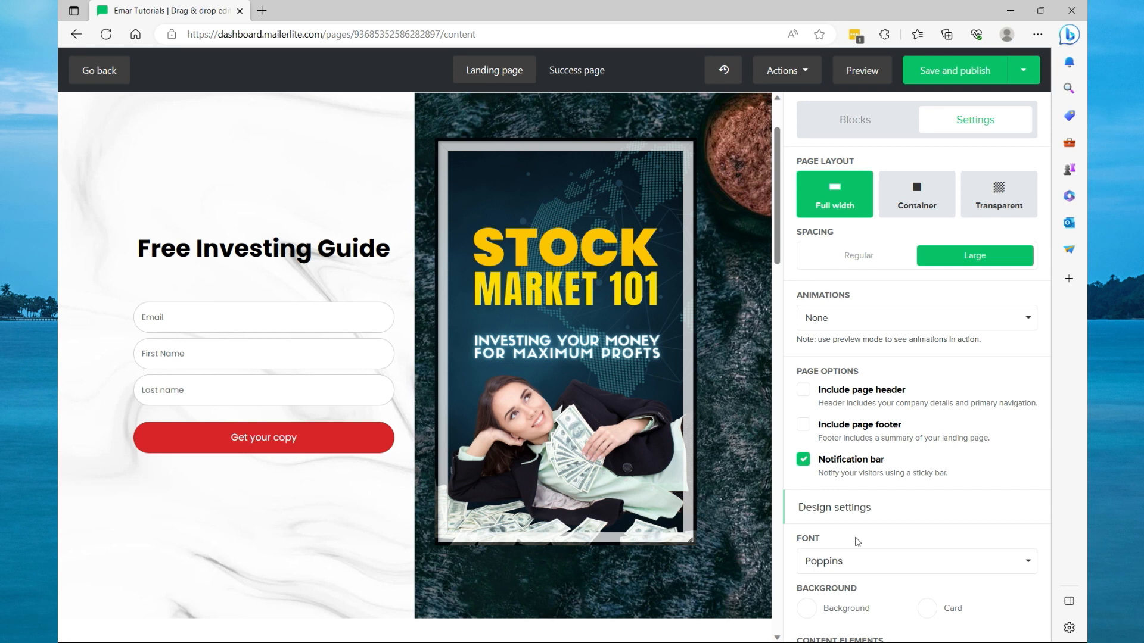
Set the call-to-action button's normal background color to blue #007bff in the page design settings.
{"action": "scroll", "coordinate": [861, 459], "scroll_direction": "down", "scroll_amount": 3}
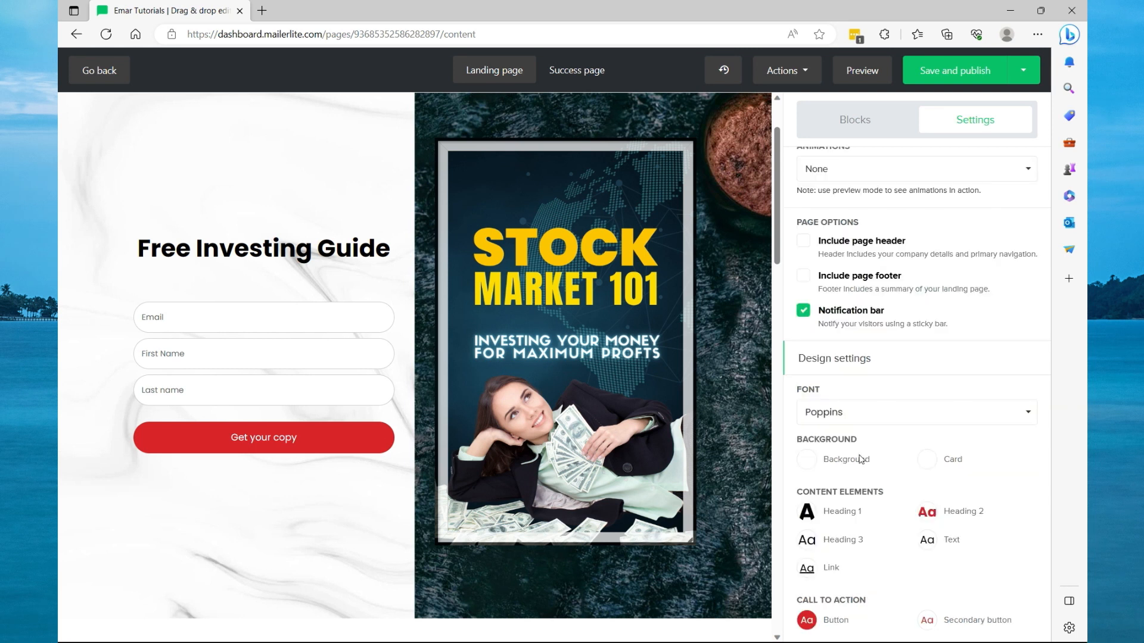
{"action": "left_click", "coordinate": [864, 411]}
{"action": "left_click", "coordinate": [864, 411]}
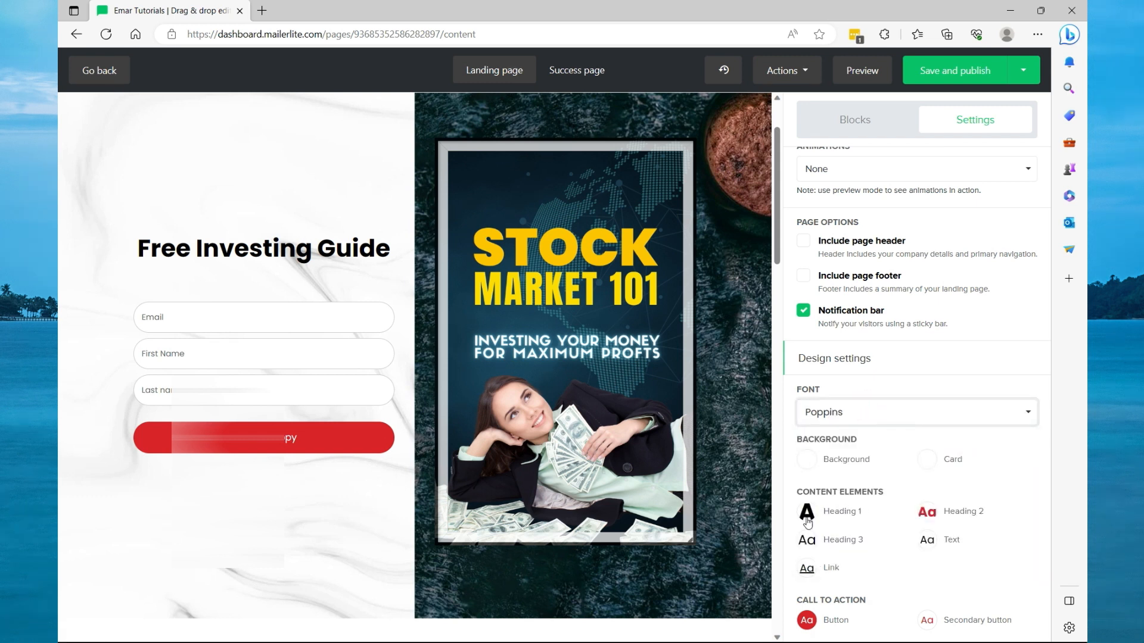
{"action": "scroll", "coordinate": [819, 527], "scroll_direction": "down", "scroll_amount": 2}
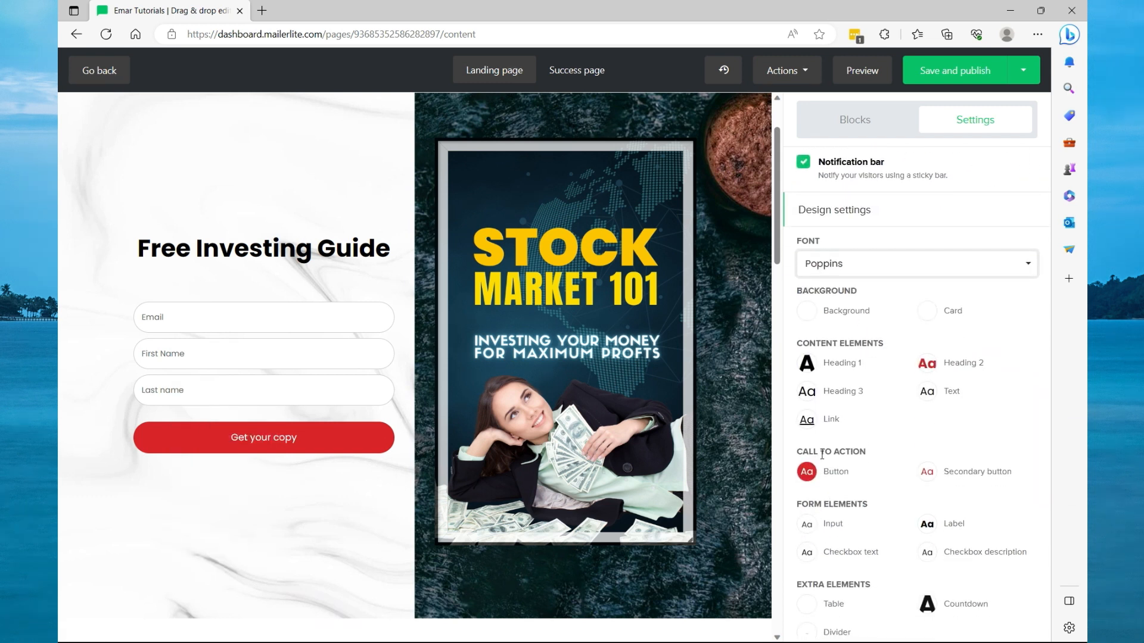
{"action": "left_click", "coordinate": [814, 477]}
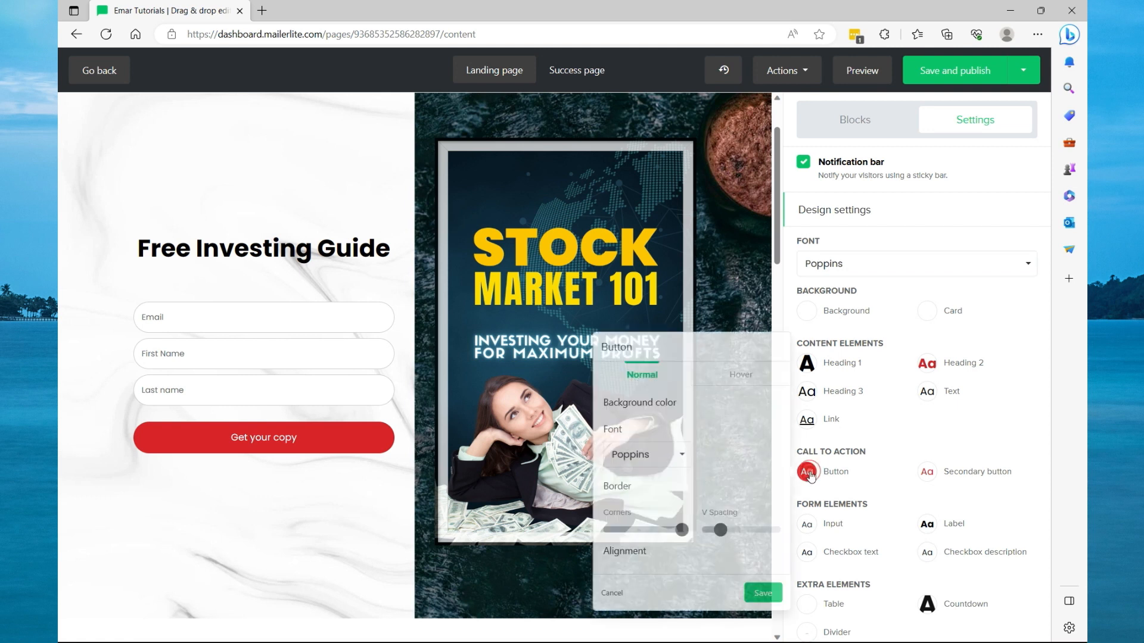
{"action": "left_click", "coordinate": [629, 432]}
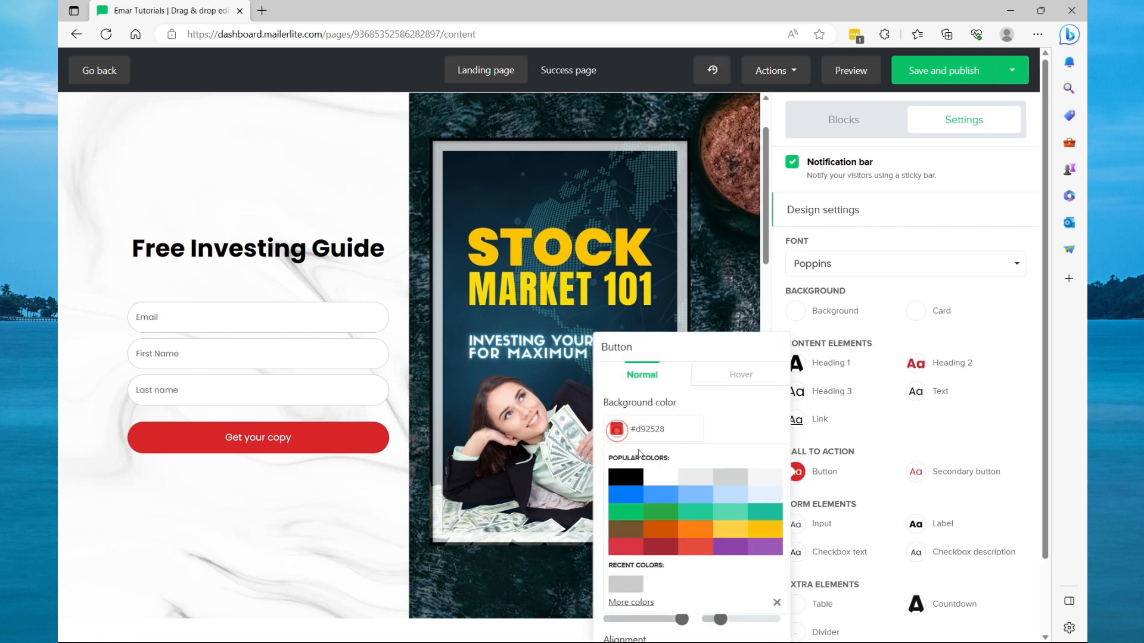
{"action": "left_click", "coordinate": [632, 502]}
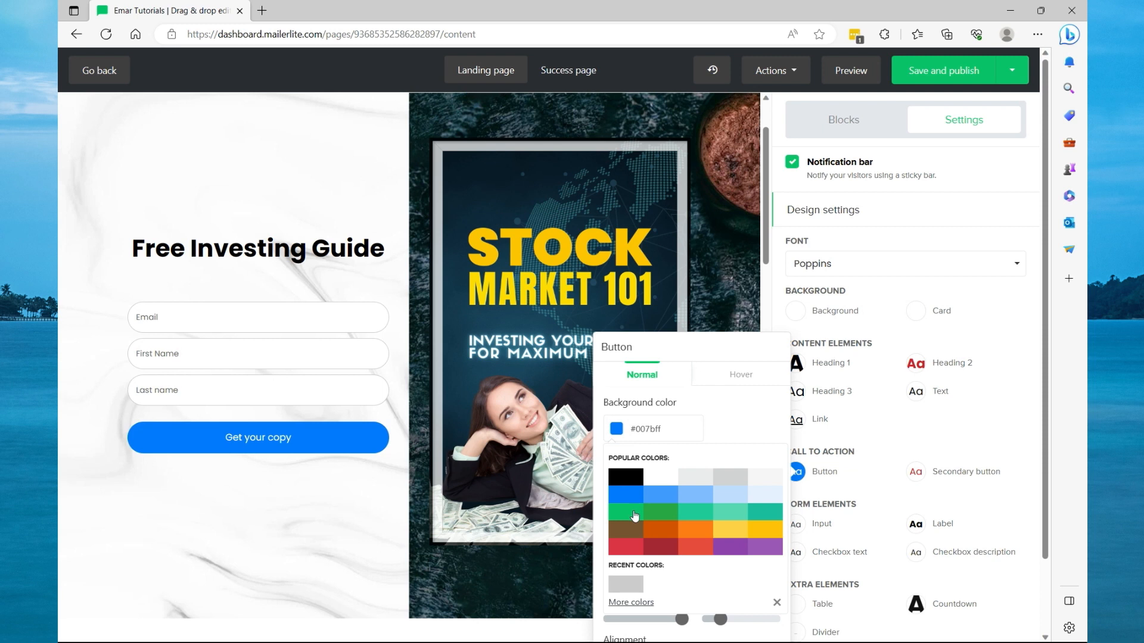
{"action": "left_click", "coordinate": [841, 425]}
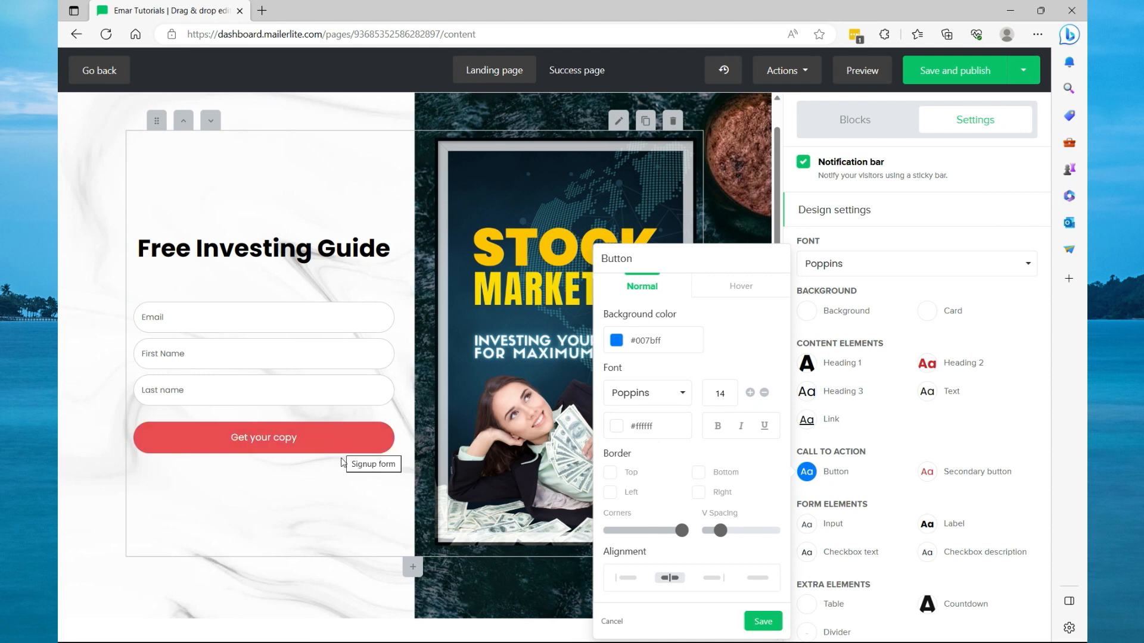
Set the button's hover background color to yellow #ffc107.
{"action": "left_click", "coordinate": [738, 292]}
{"action": "left_click", "coordinate": [616, 342]}
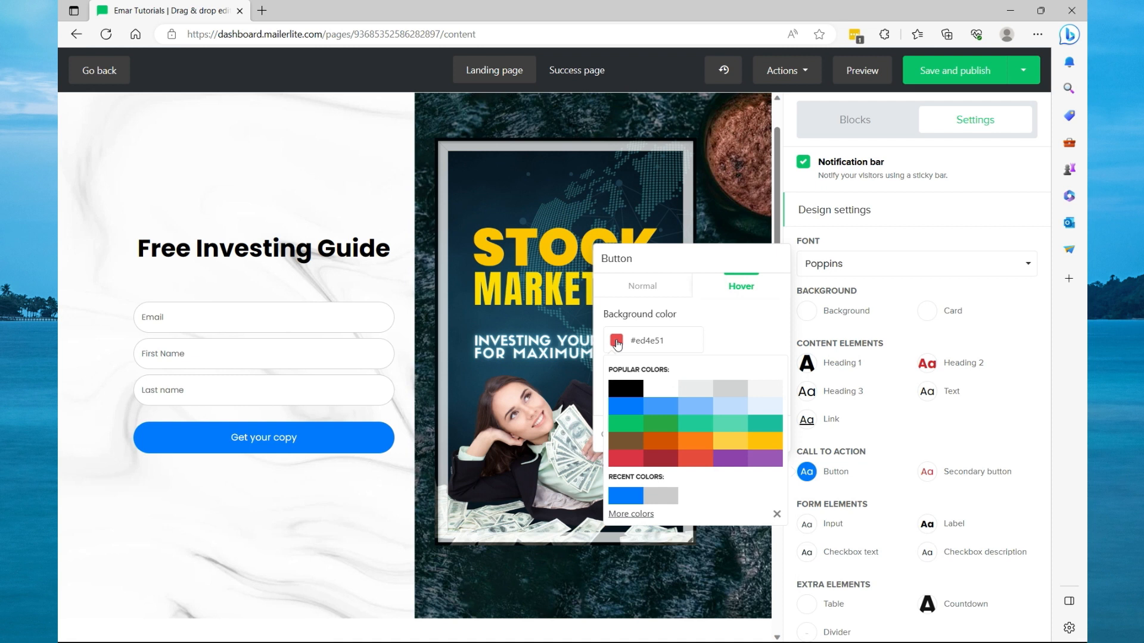
{"action": "left_click", "coordinate": [766, 439]}
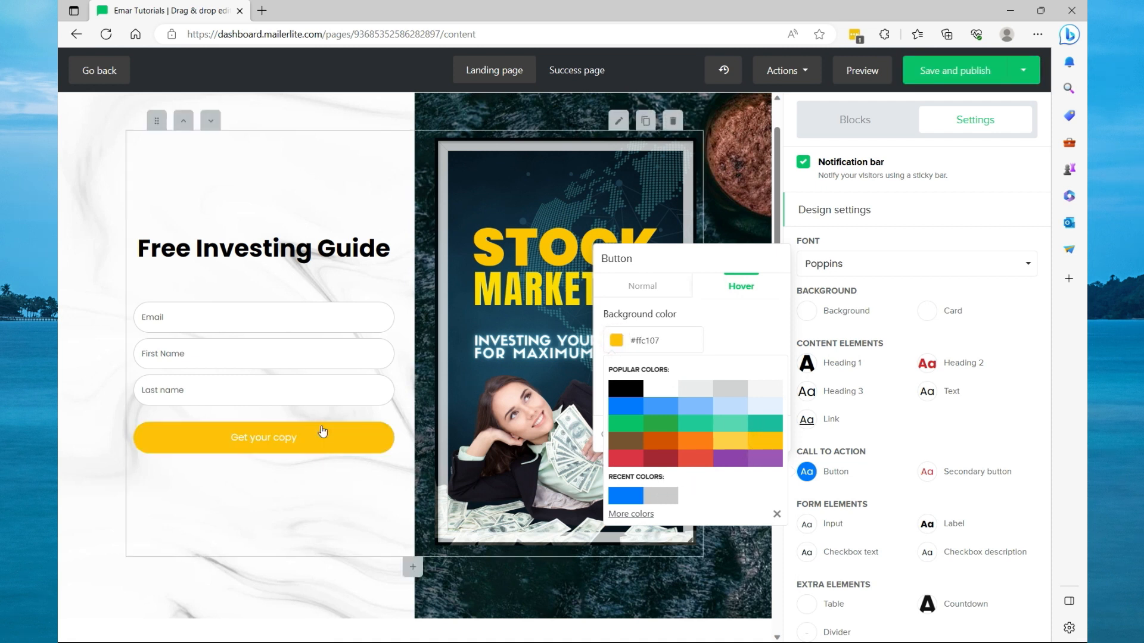
{"action": "left_click", "coordinate": [1014, 406]}
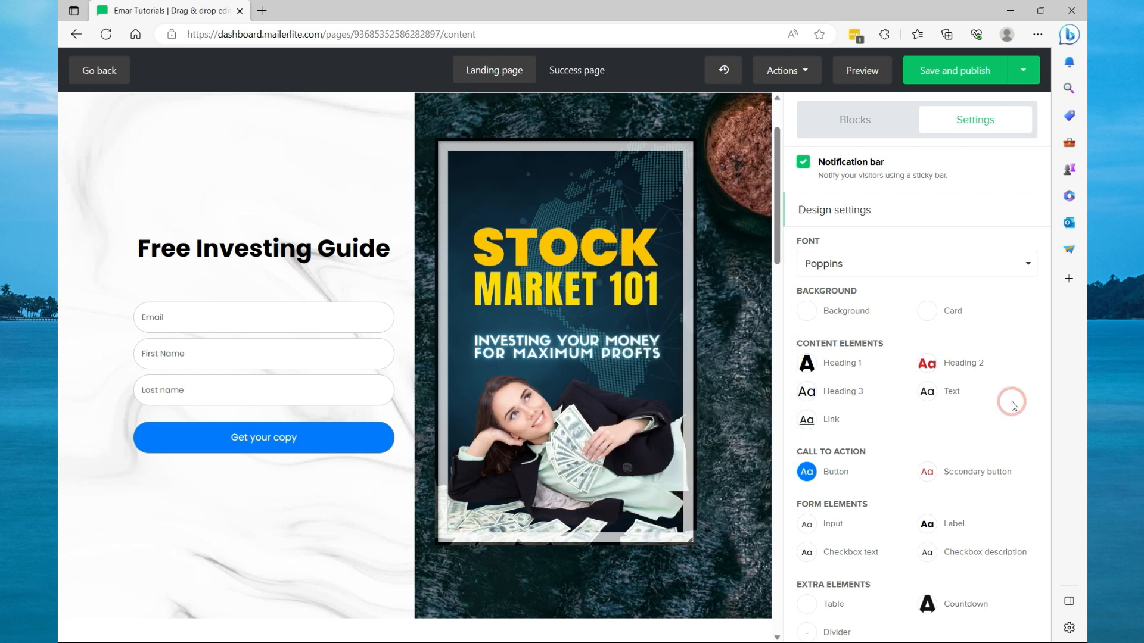
Save and publish the landing page, setting its URL to subscribepage.io/investing.
{"action": "scroll", "coordinate": [1013, 403], "scroll_direction": "up", "scroll_amount": 5}
{"action": "left_click", "coordinate": [951, 76]}
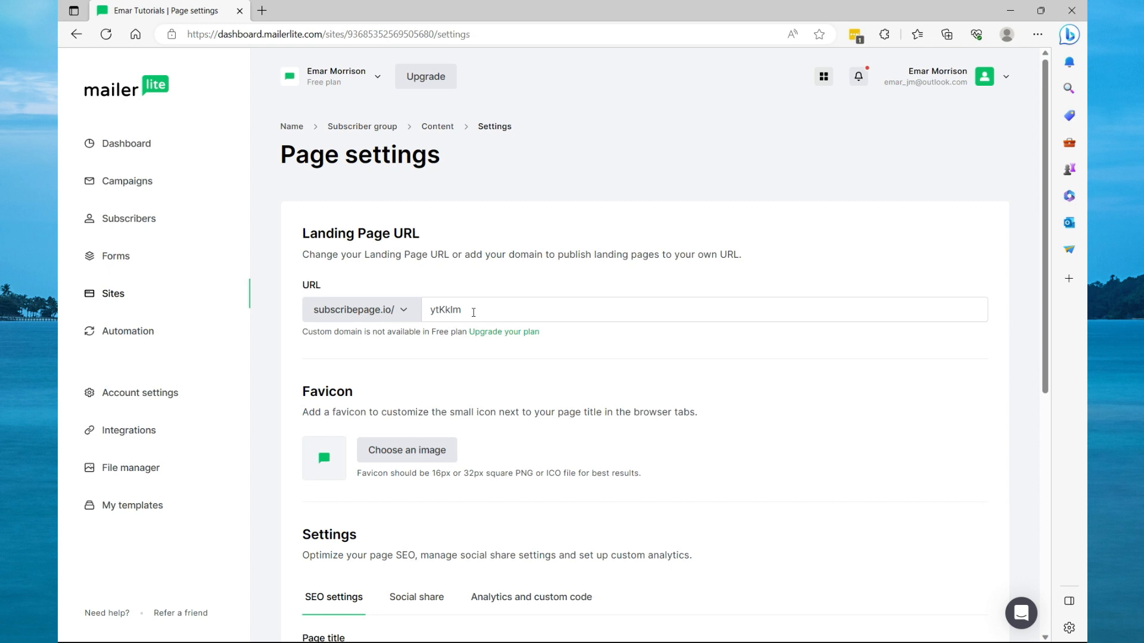
{"action": "double_click", "coordinate": [473, 311]}
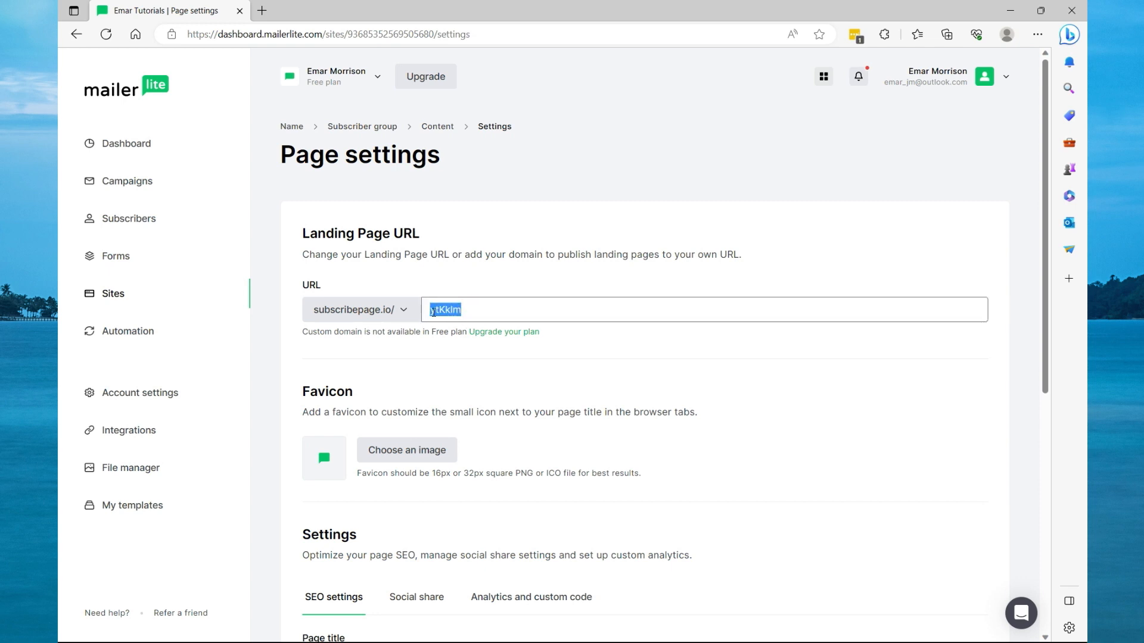
{"action": "type", "text": "investing"}
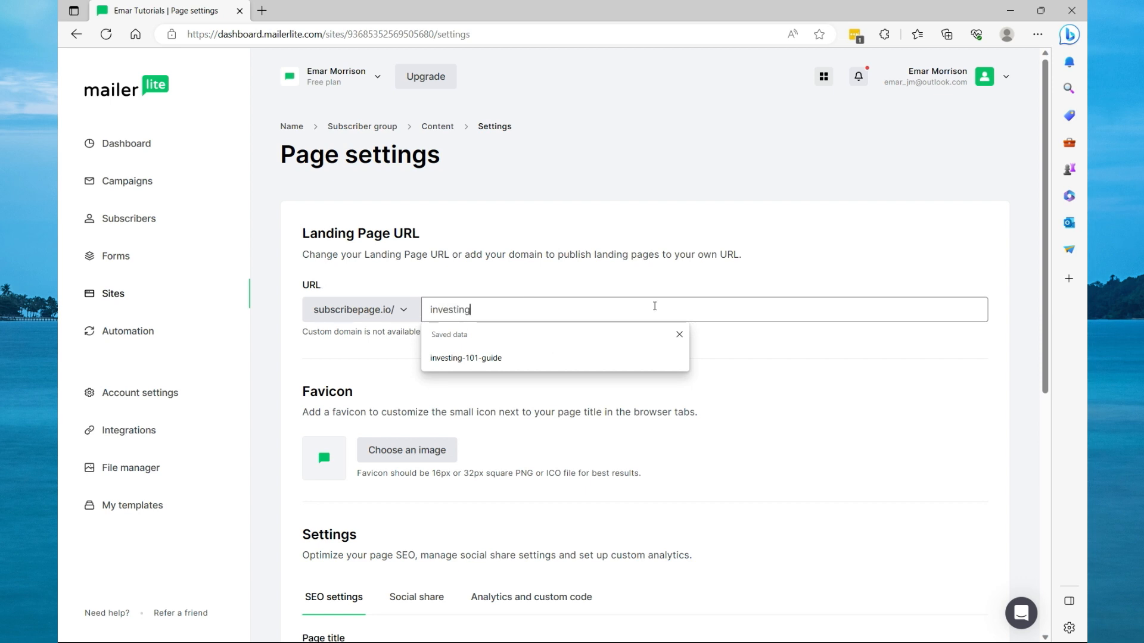
{"action": "left_click", "coordinate": [761, 349]}
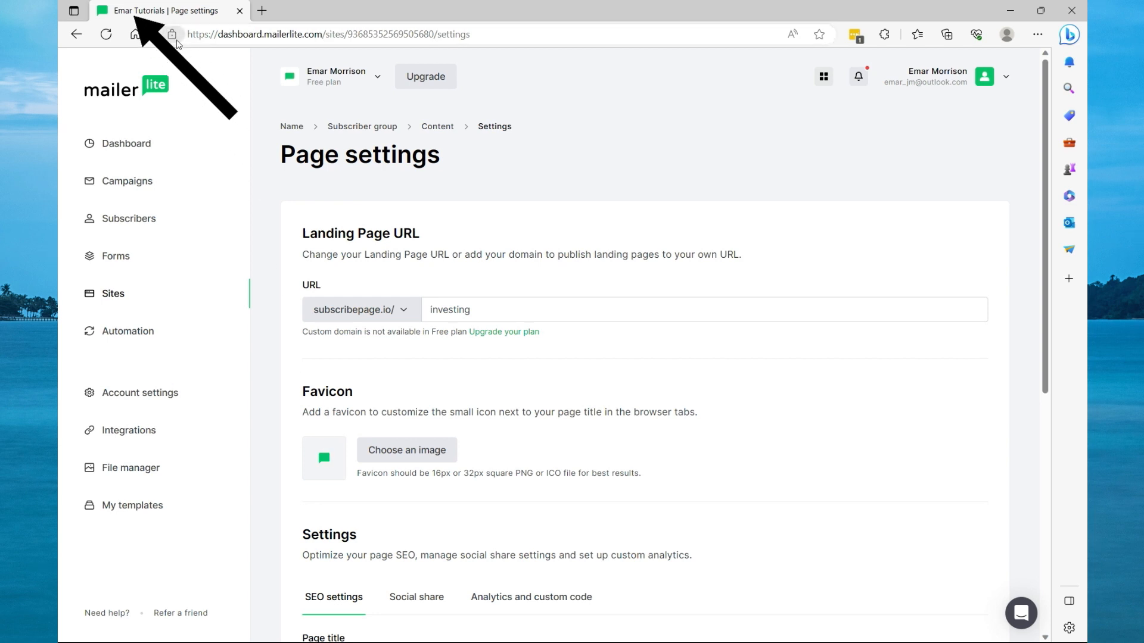
Choose an image from the file manager as the page's favicon.
{"action": "left_click", "coordinate": [387, 454]}
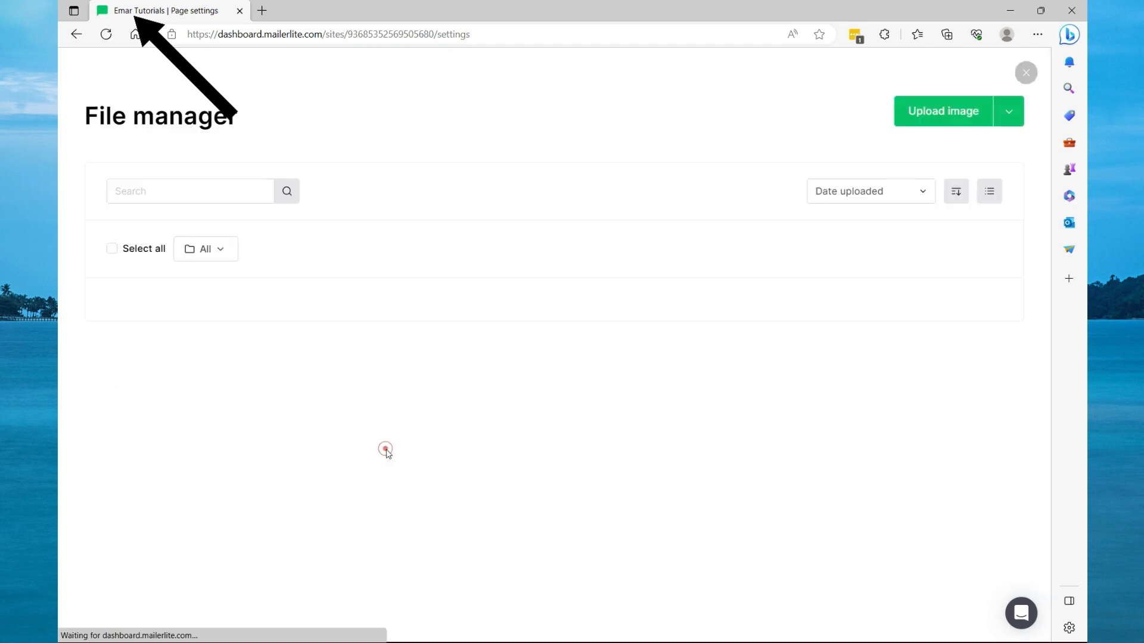
{"action": "scroll", "coordinate": [214, 550], "scroll_direction": "down", "scroll_amount": 3}
{"action": "left_click", "coordinate": [215, 552]}
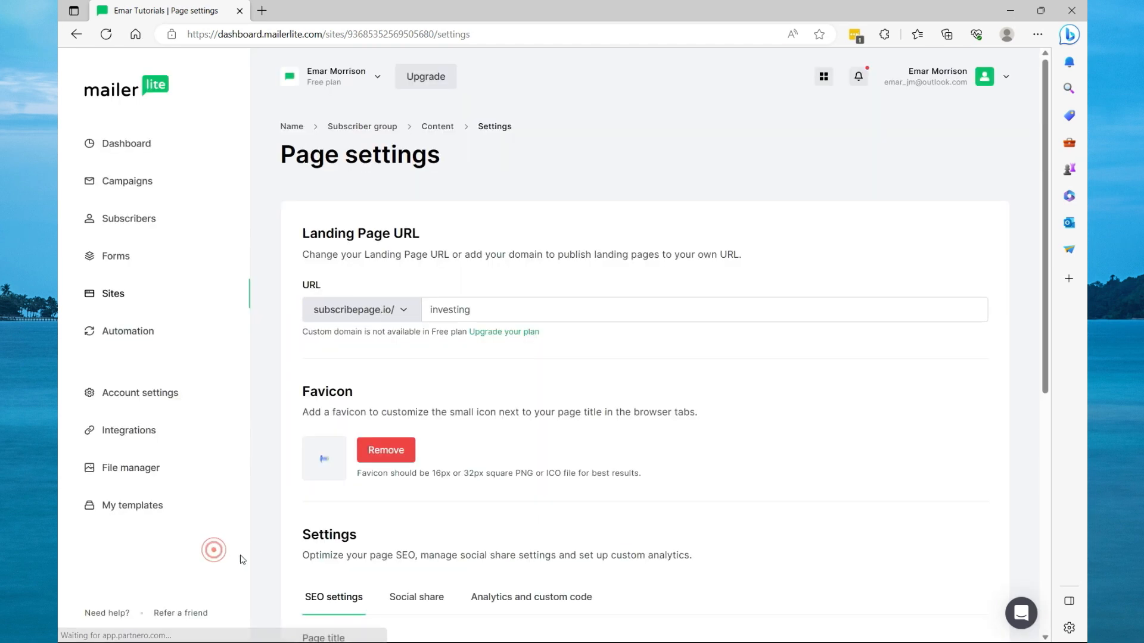
Set the page title to Stock Market Guide 101 and save the page settings.
{"action": "scroll", "coordinate": [518, 476], "scroll_direction": "down", "scroll_amount": 3}
{"action": "left_click", "coordinate": [559, 484]}
{"action": "left_click", "coordinate": [359, 529]}
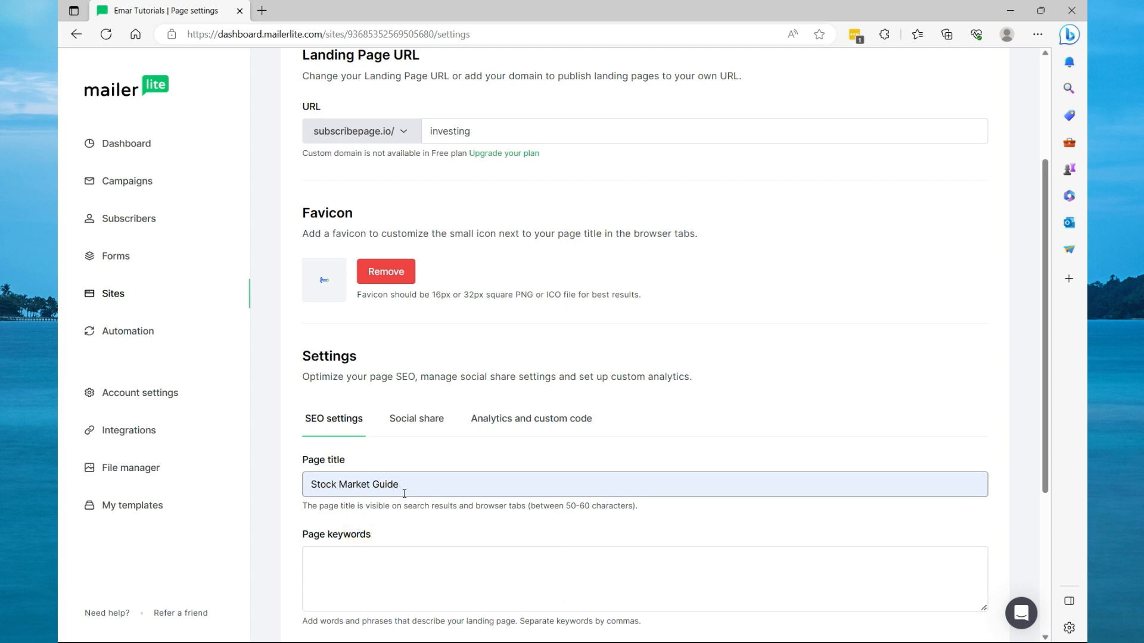
{"action": "type", "text": "101"}
{"action": "left_click", "coordinate": [417, 549]}
{"action": "scroll", "coordinate": [417, 550], "scroll_direction": "down", "scroll_amount": 3}
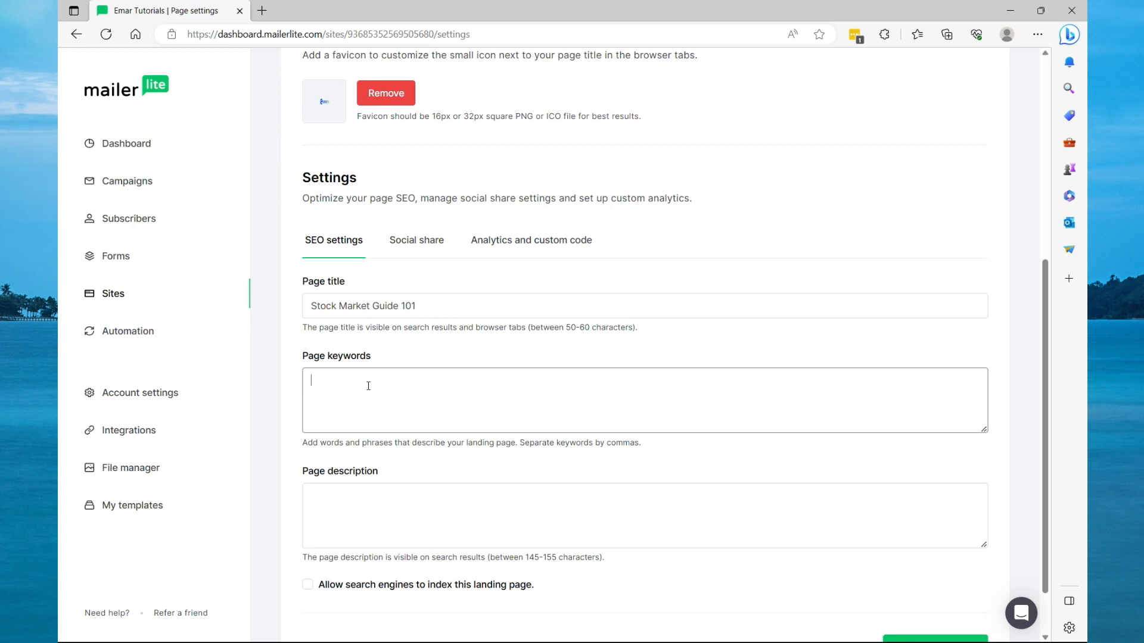
{"action": "left_click", "coordinate": [363, 490]}
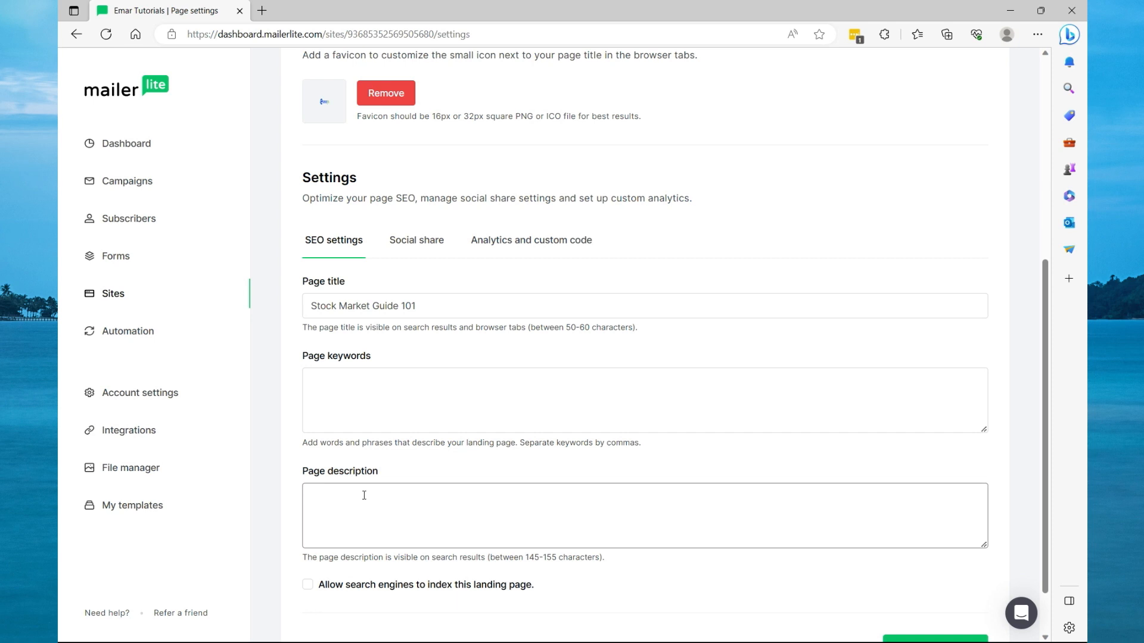
{"action": "scroll", "coordinate": [364, 495], "scroll_direction": "down", "scroll_amount": 1}
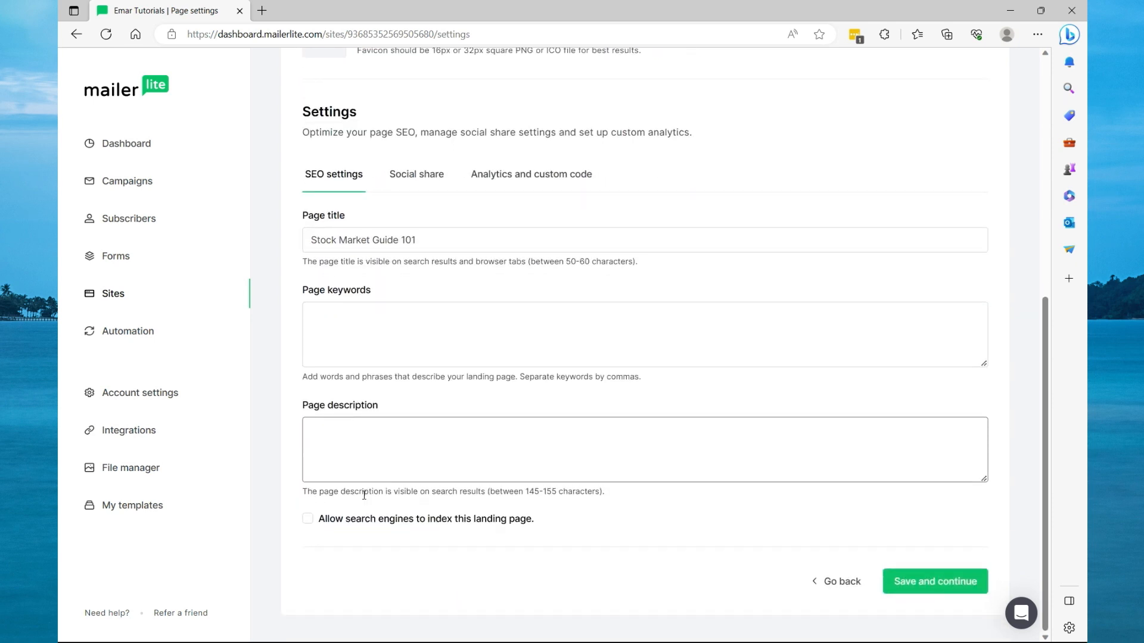
{"action": "left_click", "coordinate": [940, 584]}
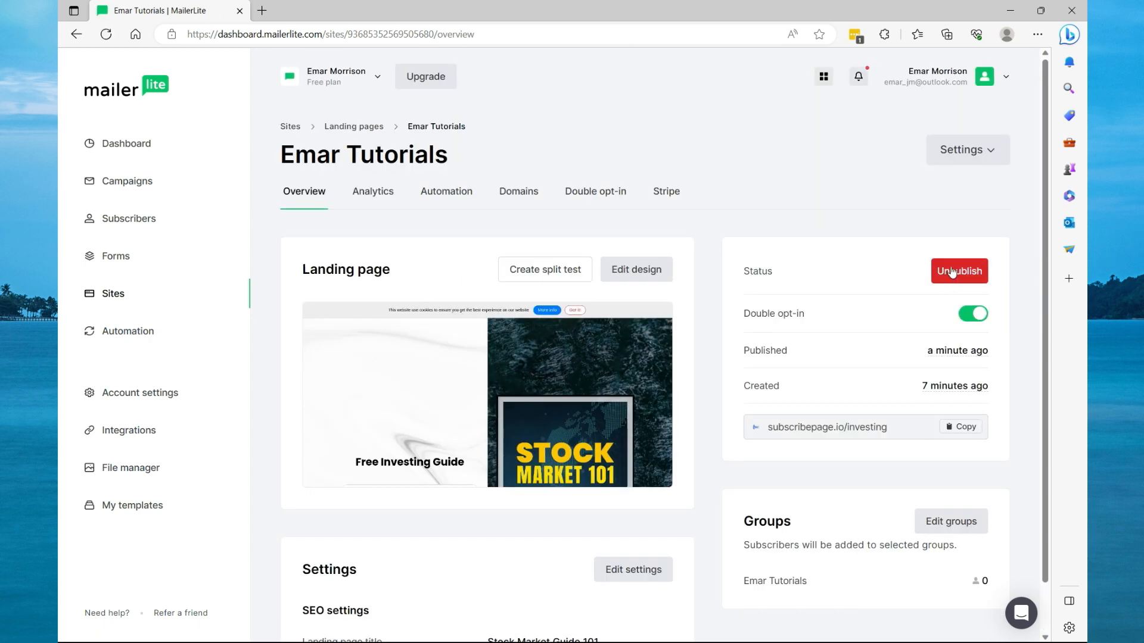
Copy the published landing page URL and open it in a new browser tab.
{"action": "left_click", "coordinate": [943, 428]}
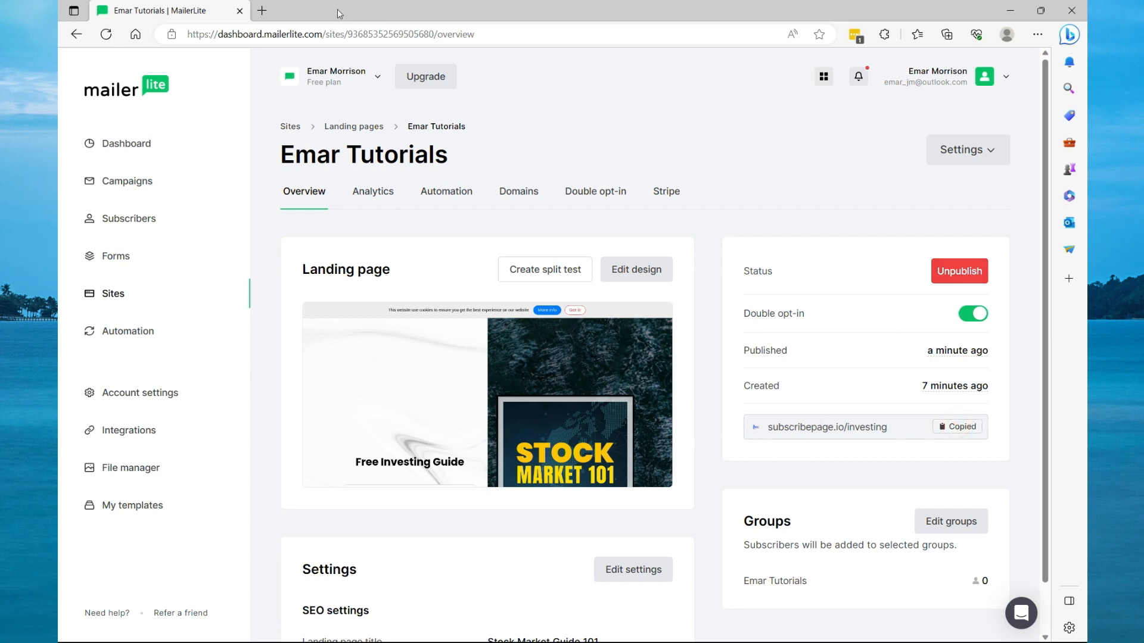
{"action": "left_click", "coordinate": [270, 13]}
{"action": "left_click", "coordinate": [277, 34]}
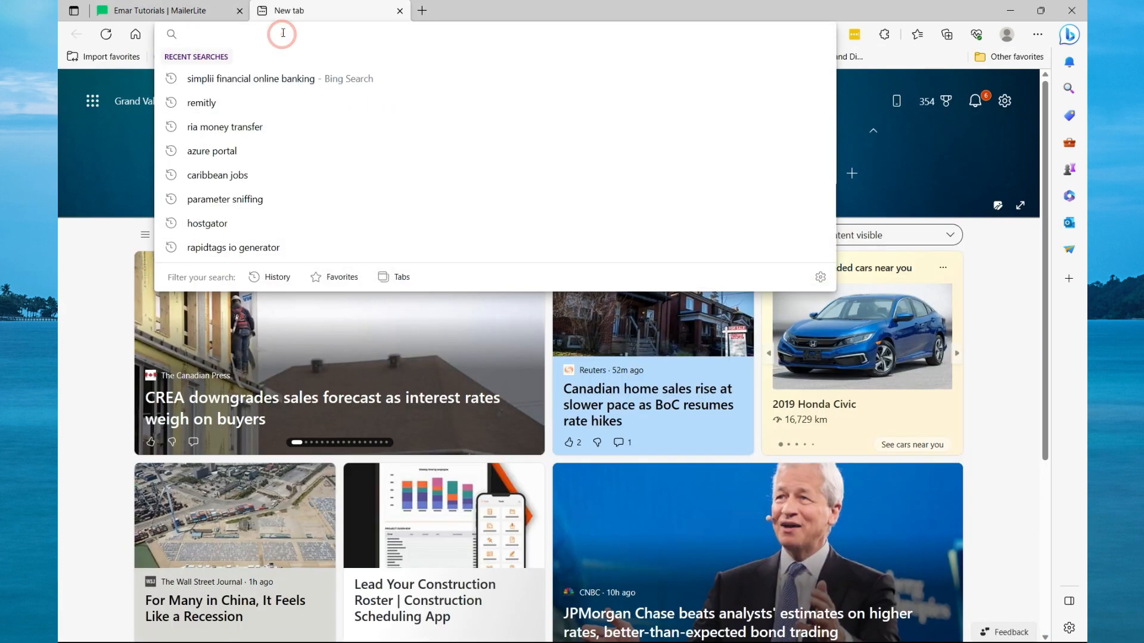
{"action": "key", "text": "ctrl+v"}
{"action": "key", "text": "Return"}
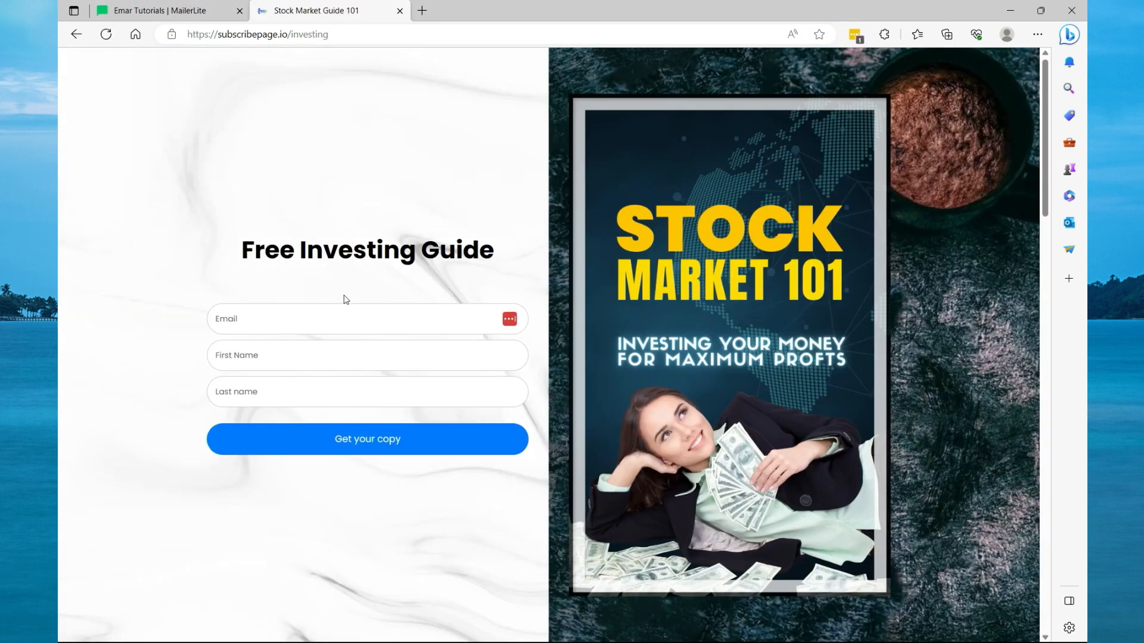
Submit a test signup with an email, first and last name through the live form, and view the success page.
{"action": "left_click", "coordinate": [292, 320]}
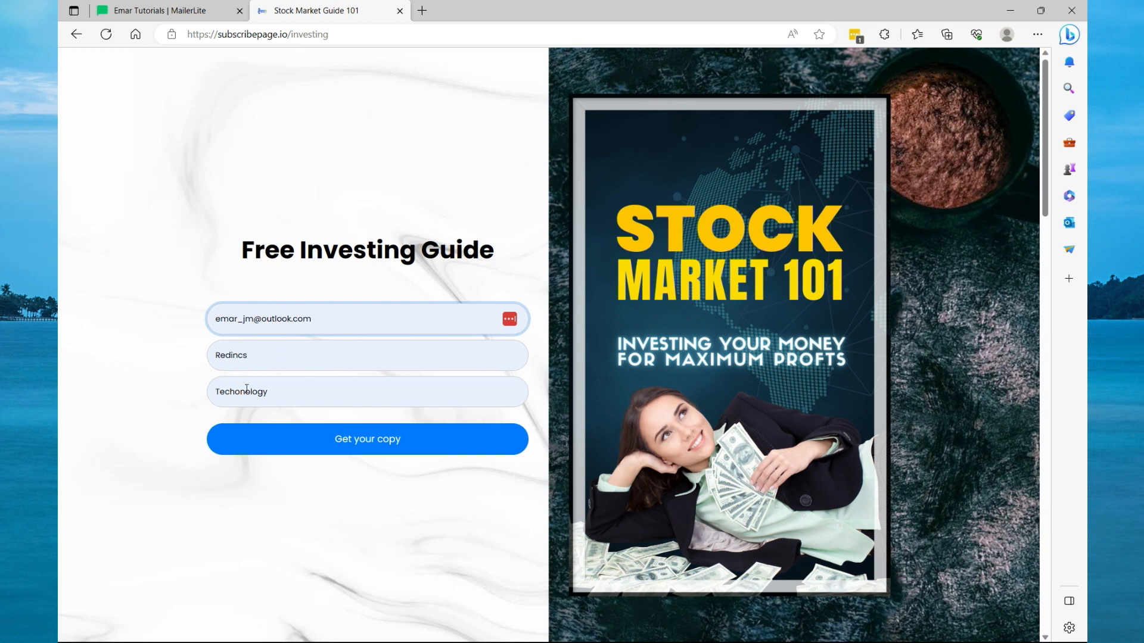
{"action": "left_click", "coordinate": [322, 438]}
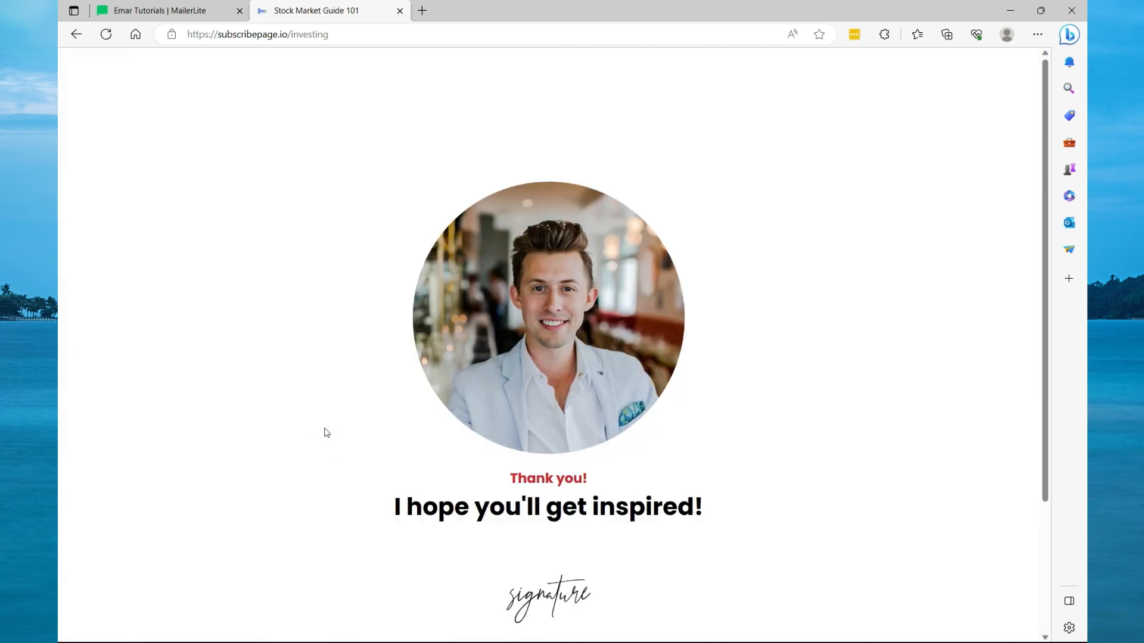
{"action": "scroll", "coordinate": [473, 281], "scroll_direction": "down", "scroll_amount": 3}
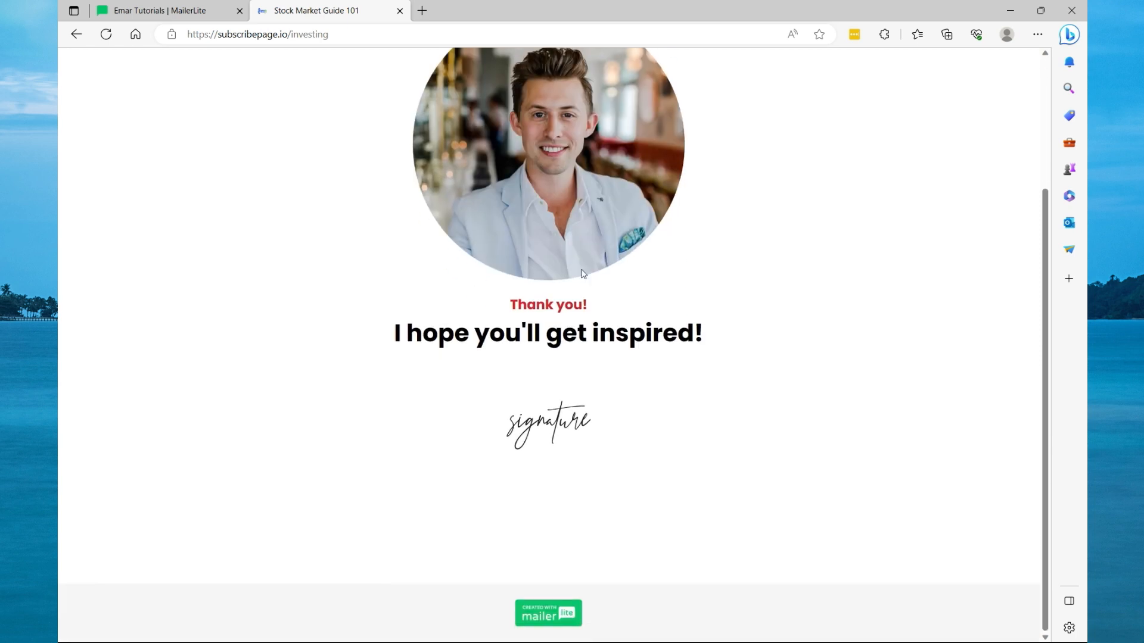
Reopen the landing page editor, switch to the success page, and delete its photo.
{"action": "left_click", "coordinate": [170, 11]}
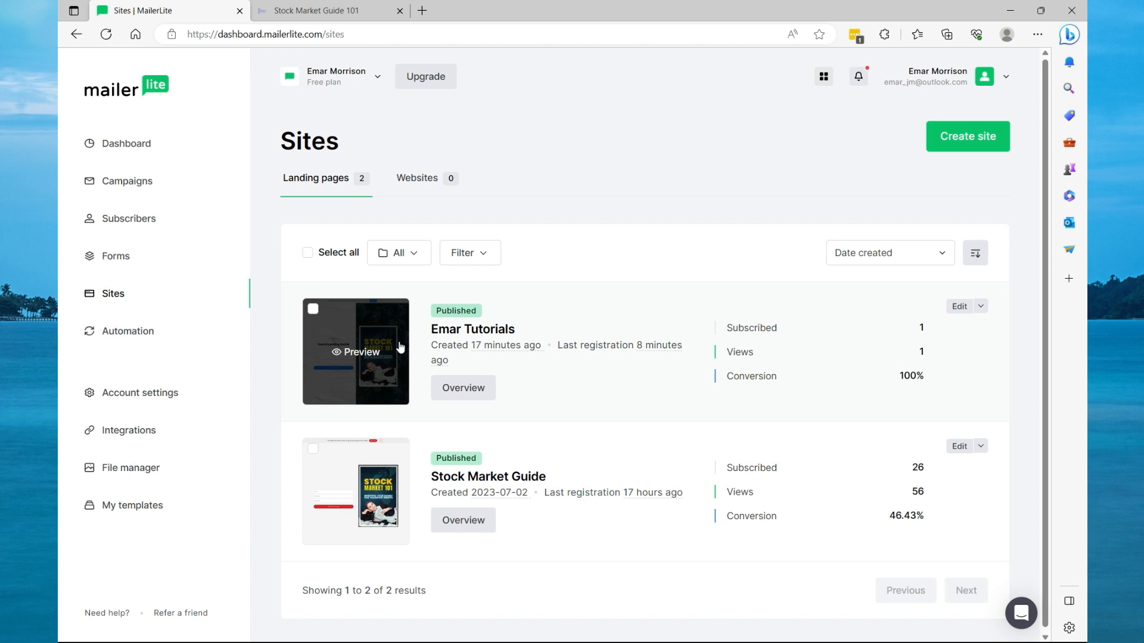
{"action": "left_click", "coordinate": [956, 307]}
{"action": "left_click", "coordinate": [564, 81]}
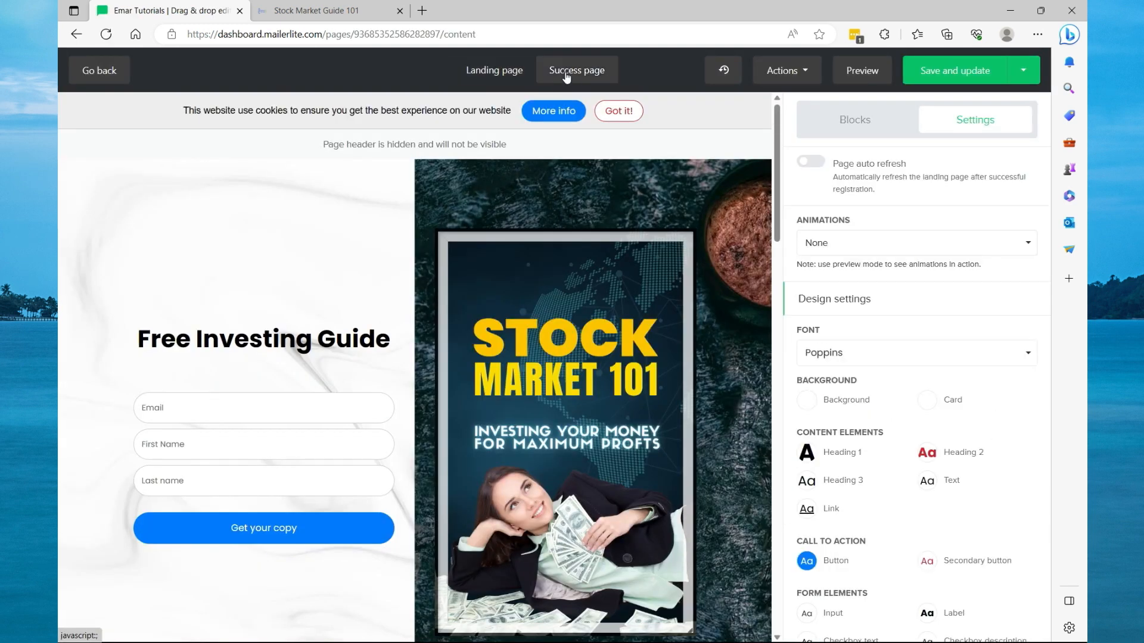
{"action": "scroll", "coordinate": [470, 278], "scroll_direction": "down", "scroll_amount": 2}
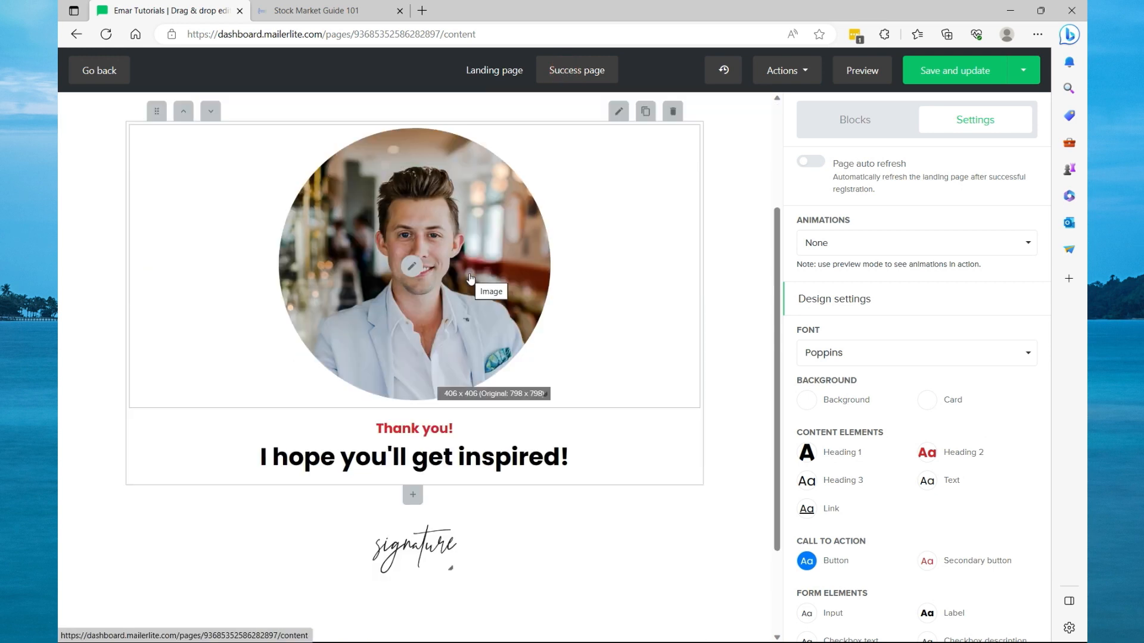
{"action": "left_click", "coordinate": [410, 270]}
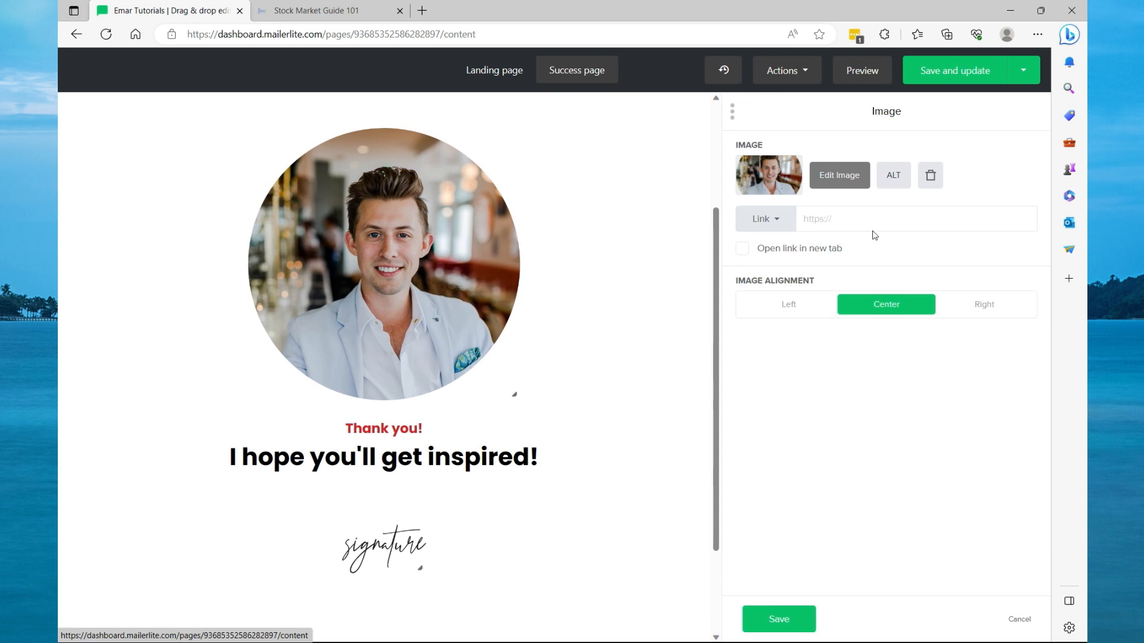
{"action": "left_click", "coordinate": [929, 179]}
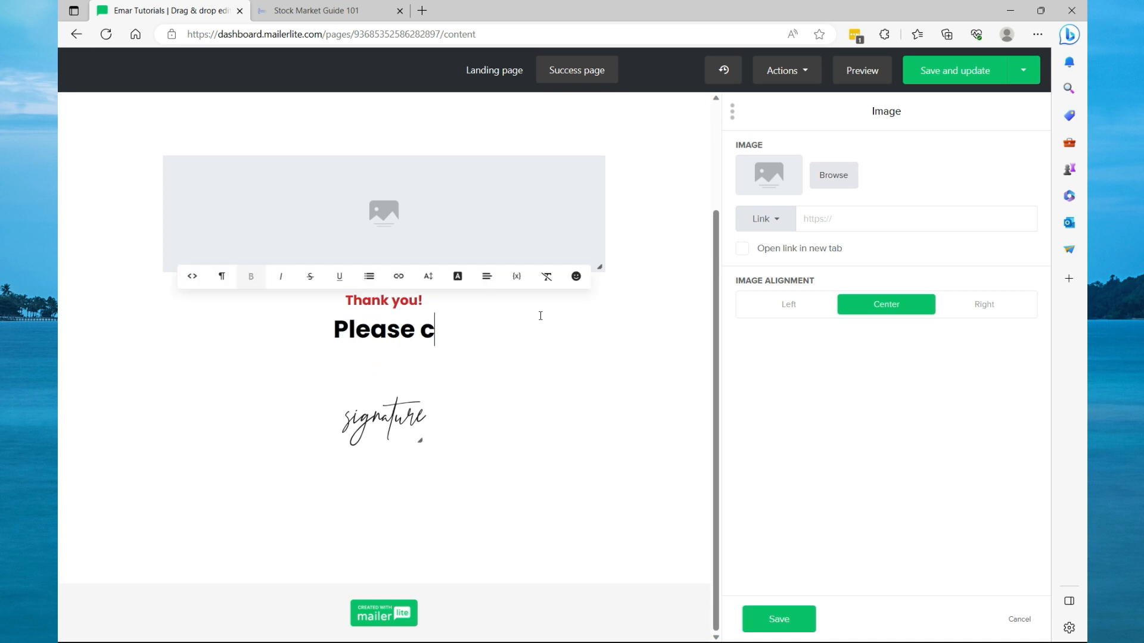
Change the success heading to "Your download will be in your email shortly." and save and update the page.
{"action": "type", "text": "heck"}
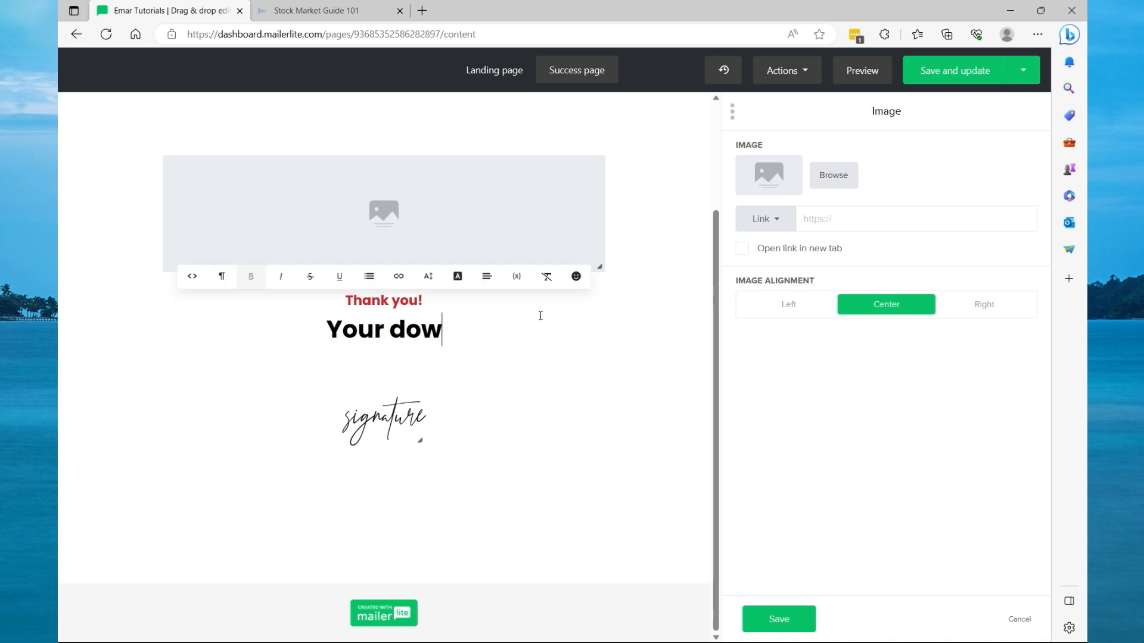
{"action": "type", "text": "nlaon will be"}
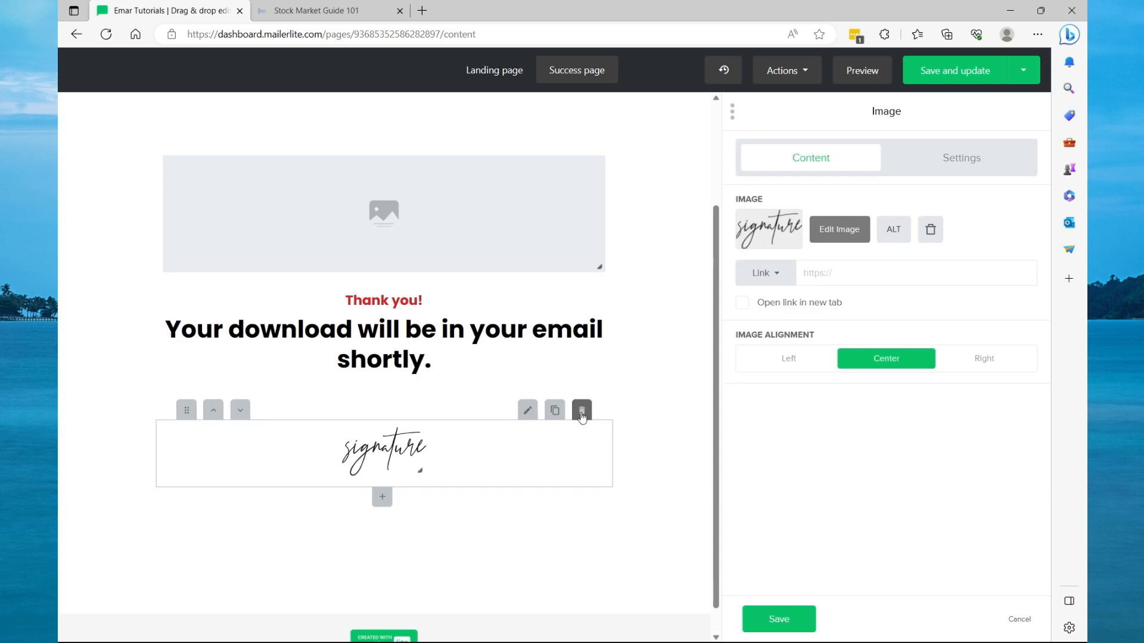
{"action": "left_click", "coordinate": [582, 410]}
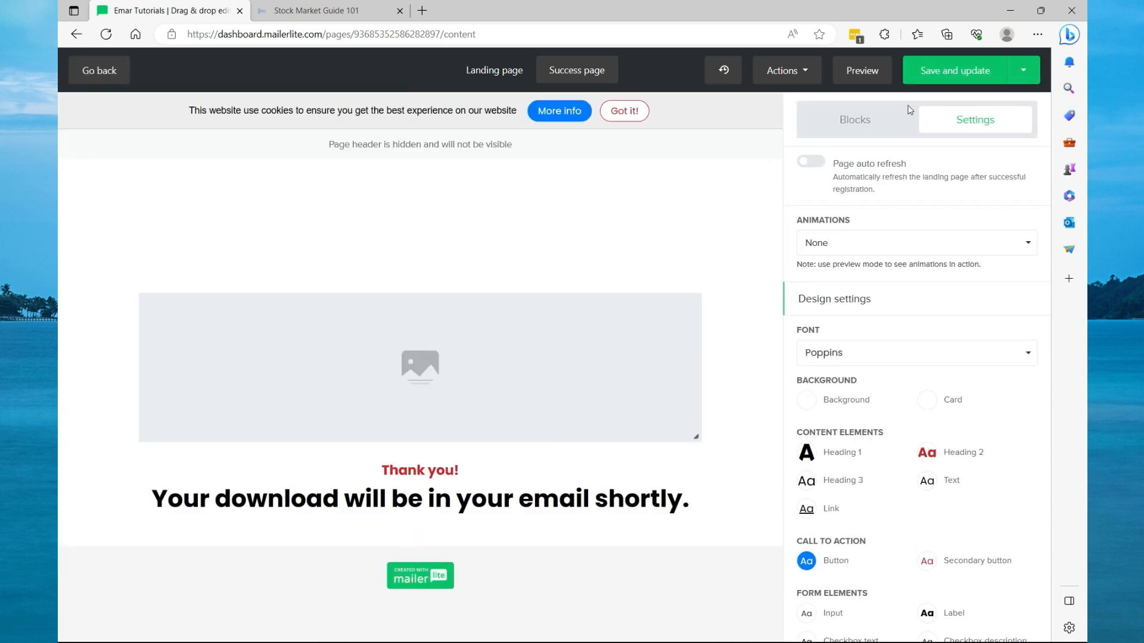
{"action": "left_click", "coordinate": [936, 76]}
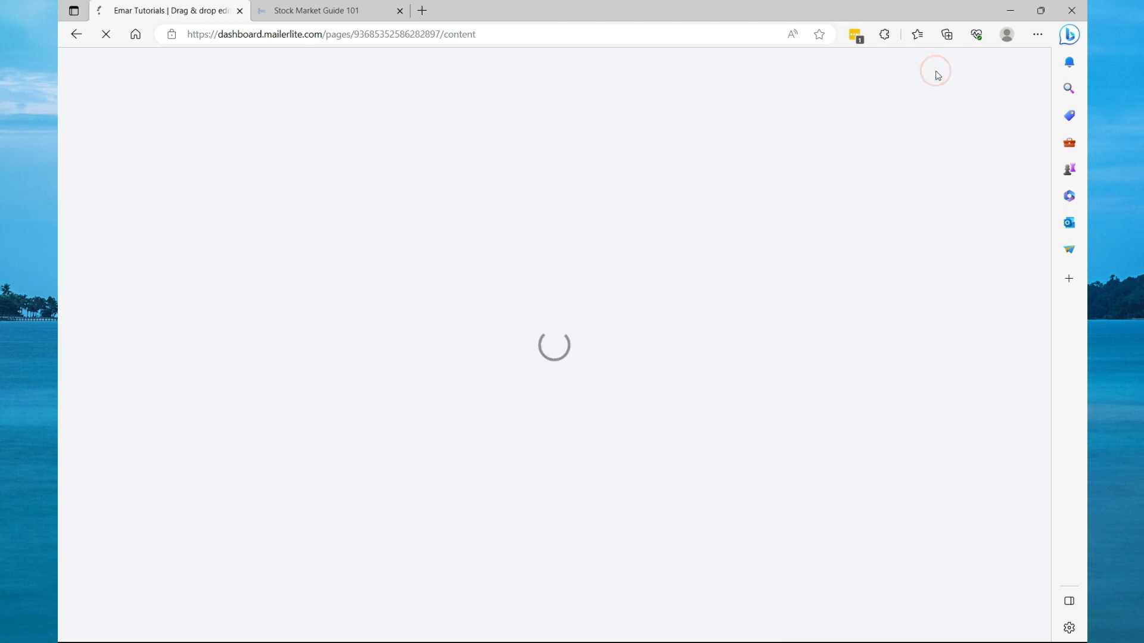
Change the landing page's signup button text to "Down Free Copy", then save and update the page.
{"action": "left_click", "coordinate": [637, 271]}
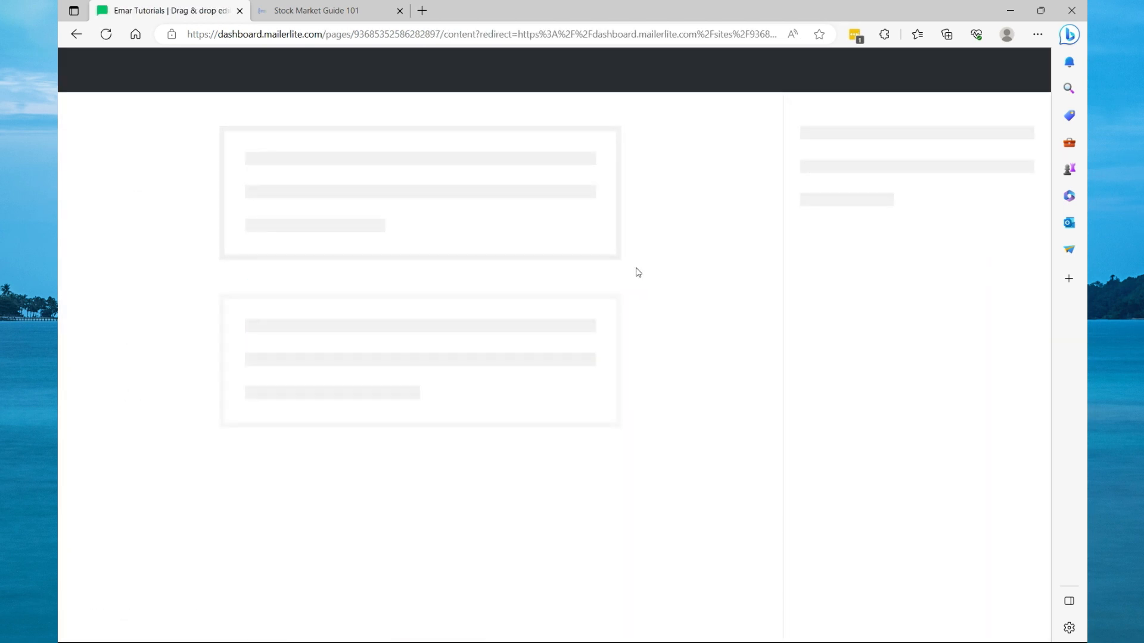
{"action": "left_click", "coordinate": [499, 76]}
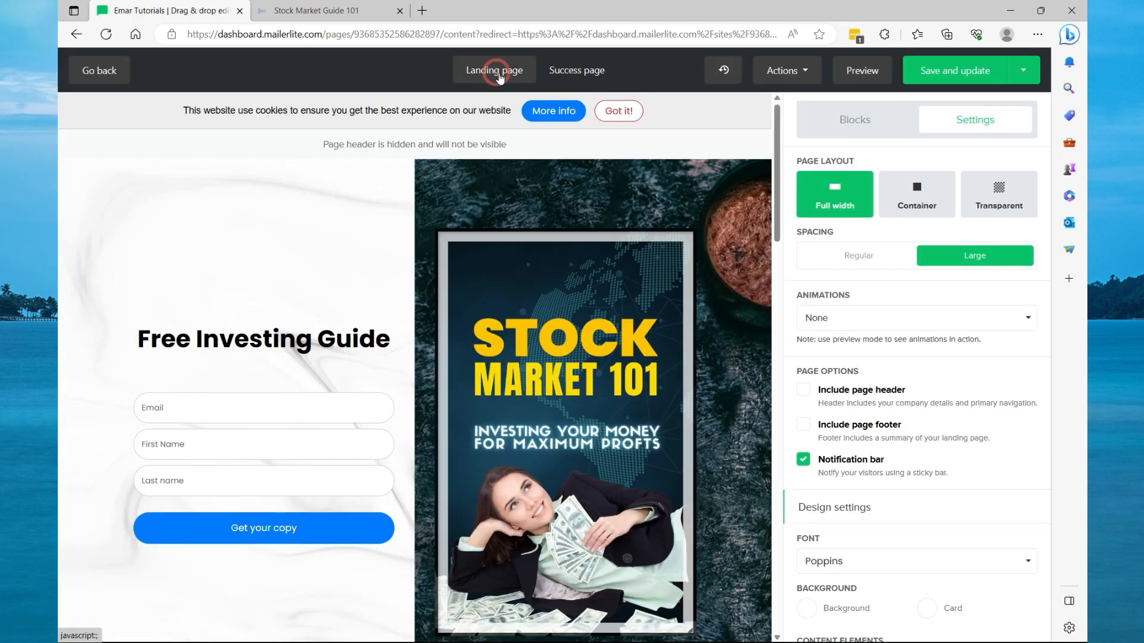
{"action": "left_click", "coordinate": [268, 532]}
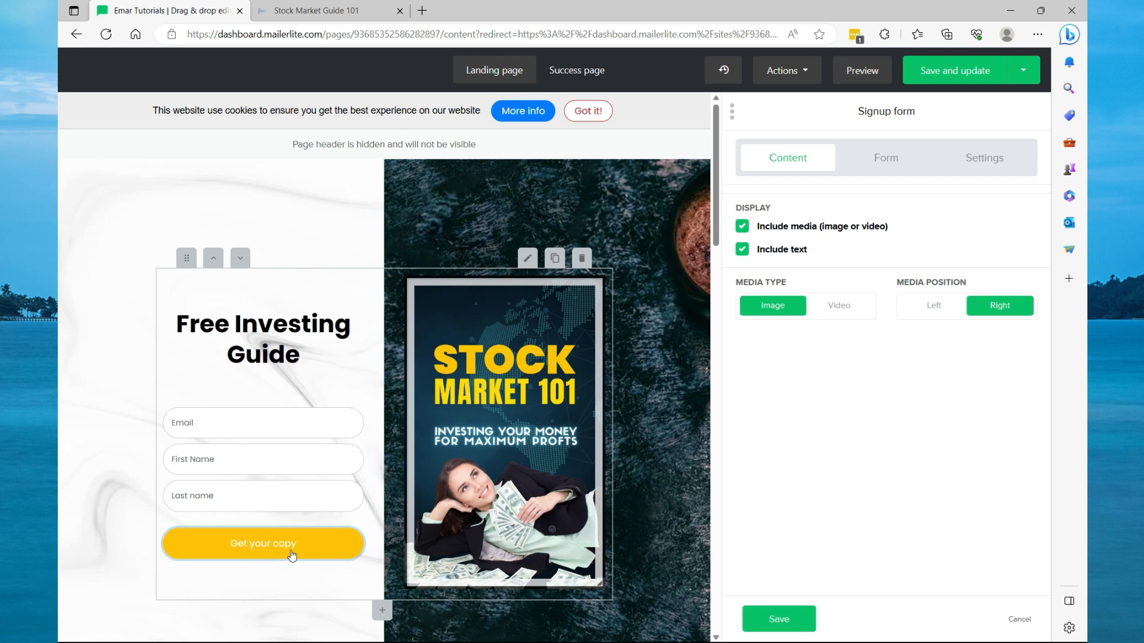
{"action": "left_click", "coordinate": [879, 161]}
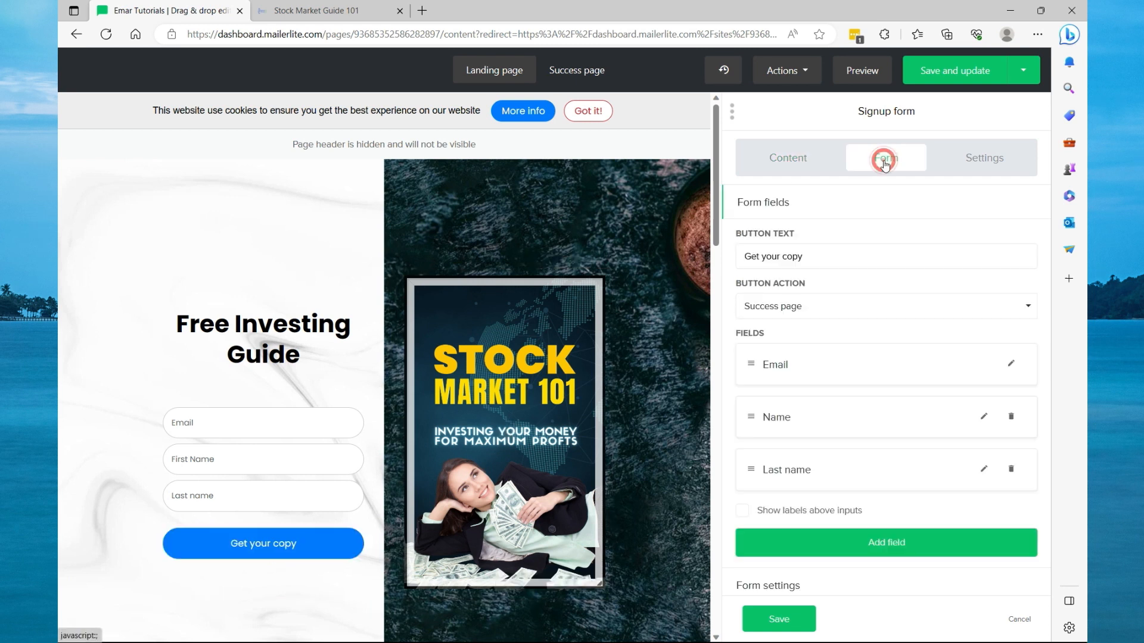
{"action": "triple_click", "coordinate": [807, 257]}
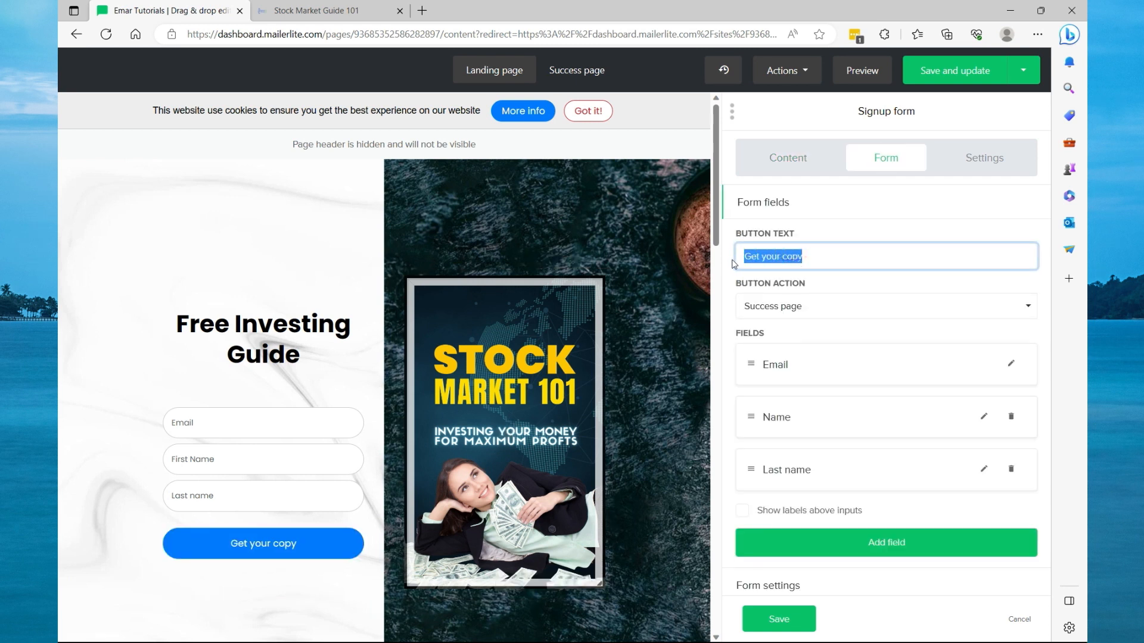
{"action": "type", "text": "Down Free Copy"}
{"action": "left_click", "coordinate": [778, 619]}
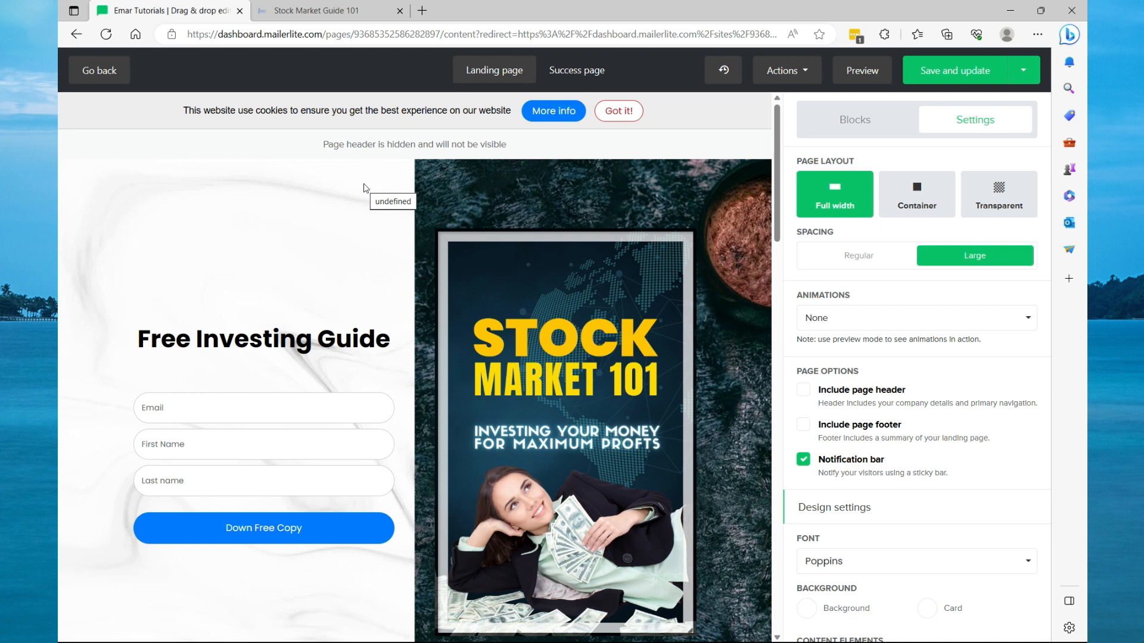
{"action": "left_click", "coordinate": [943, 73]}
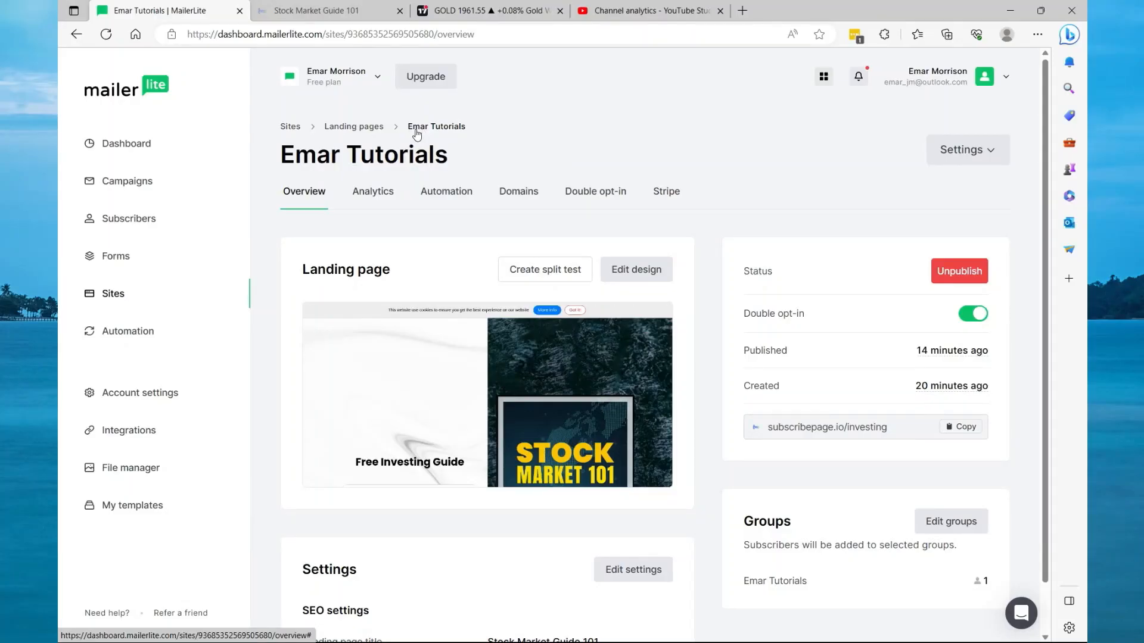
Create a new automation from scratch named "Investing Guide".
{"action": "left_click", "coordinate": [138, 331]}
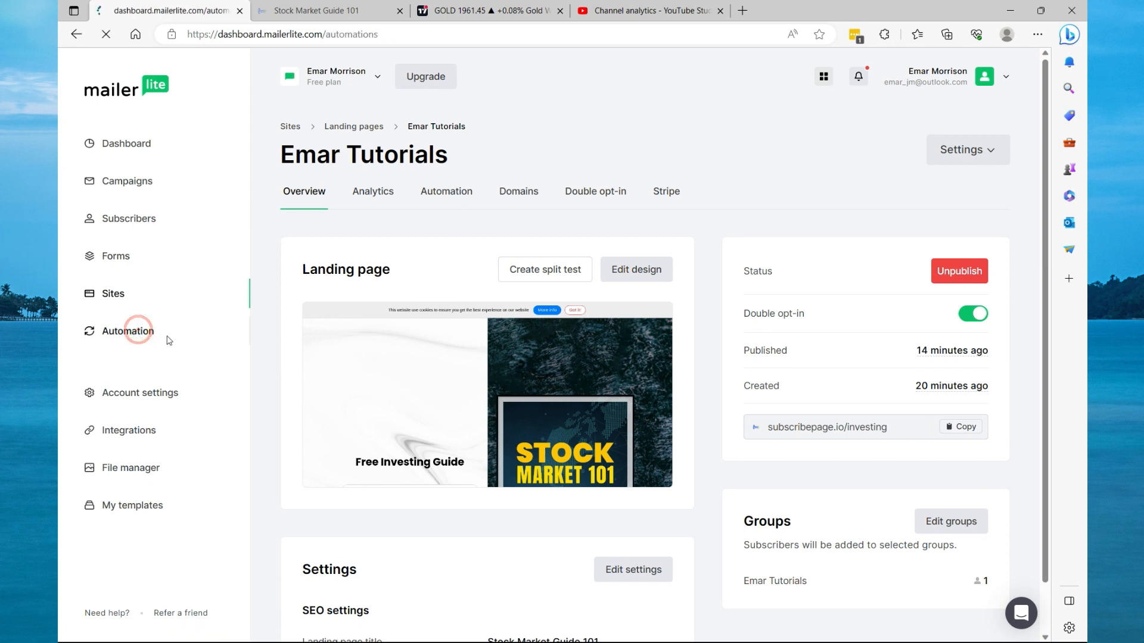
{"action": "left_click", "coordinate": [939, 141]}
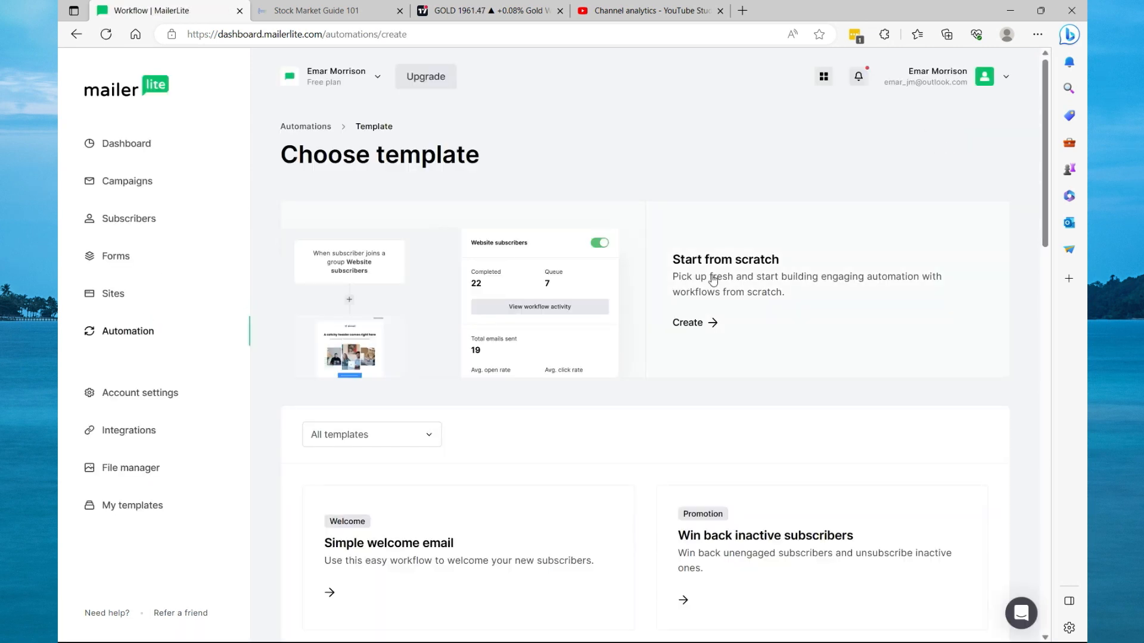
{"action": "left_click", "coordinate": [691, 322]}
{"action": "type", "text": "Investing G"}
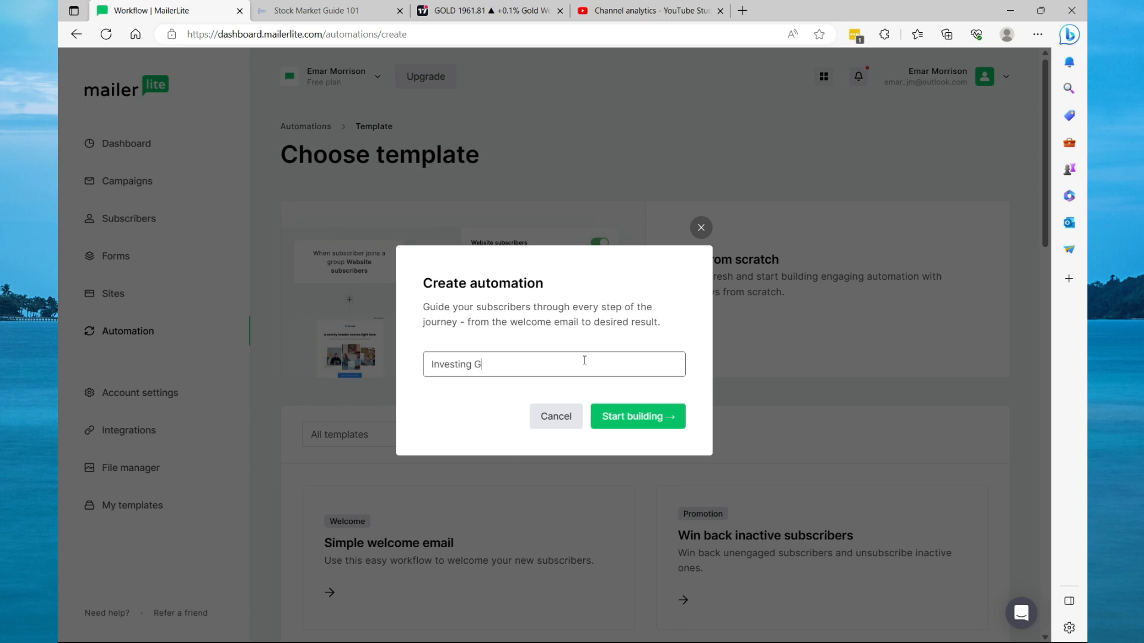
{"action": "type", "text": "uide"}
{"action": "left_click", "coordinate": [628, 416]}
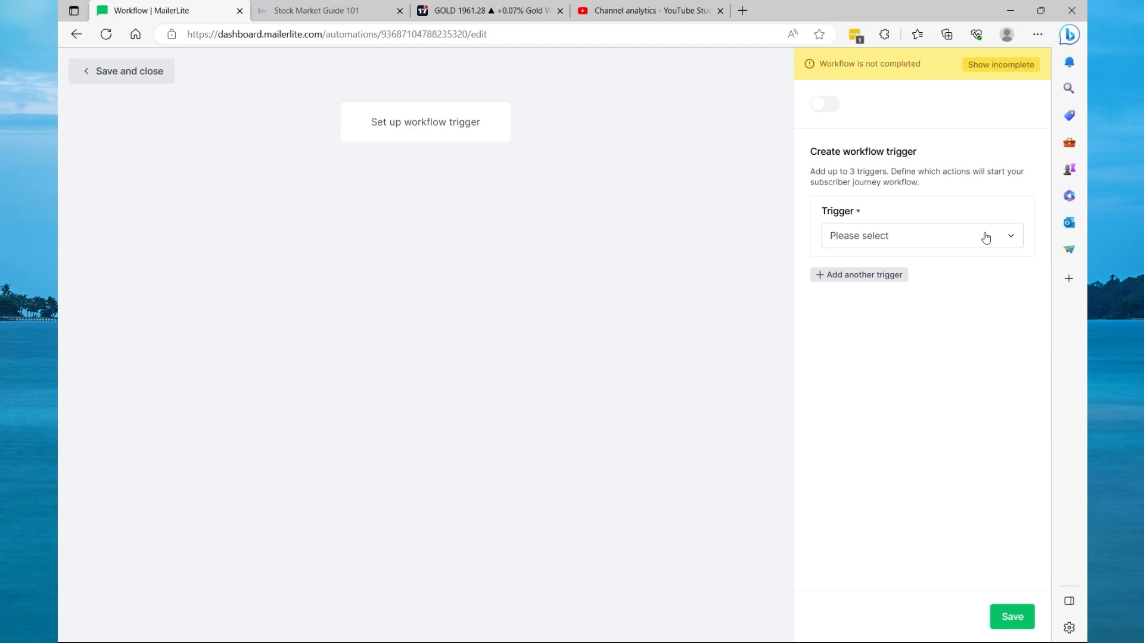
Set the workflow trigger to when a subscriber joins the Emar Tutorials group and save it.
{"action": "left_click", "coordinate": [986, 238]}
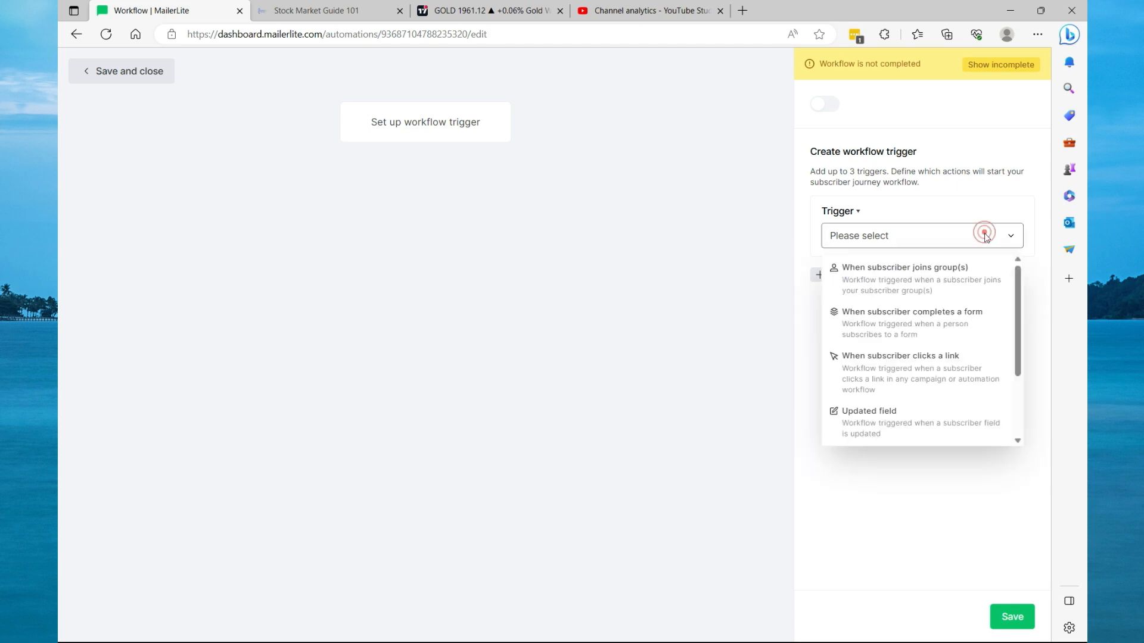
{"action": "left_click", "coordinate": [903, 280]}
{"action": "left_click", "coordinate": [845, 290]}
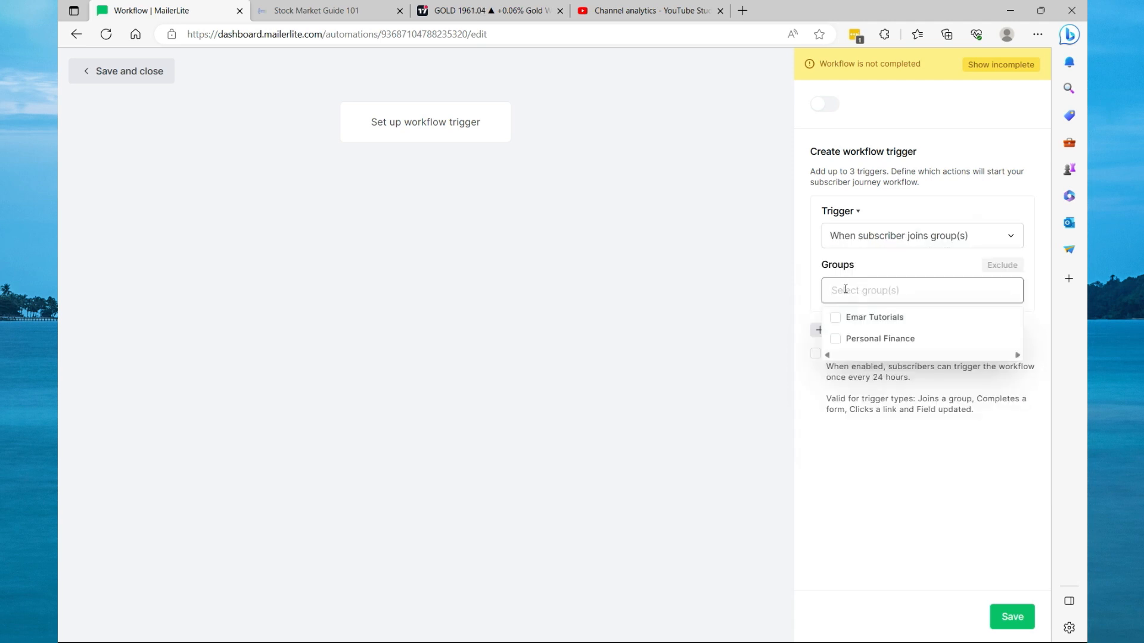
{"action": "left_click", "coordinate": [840, 320]}
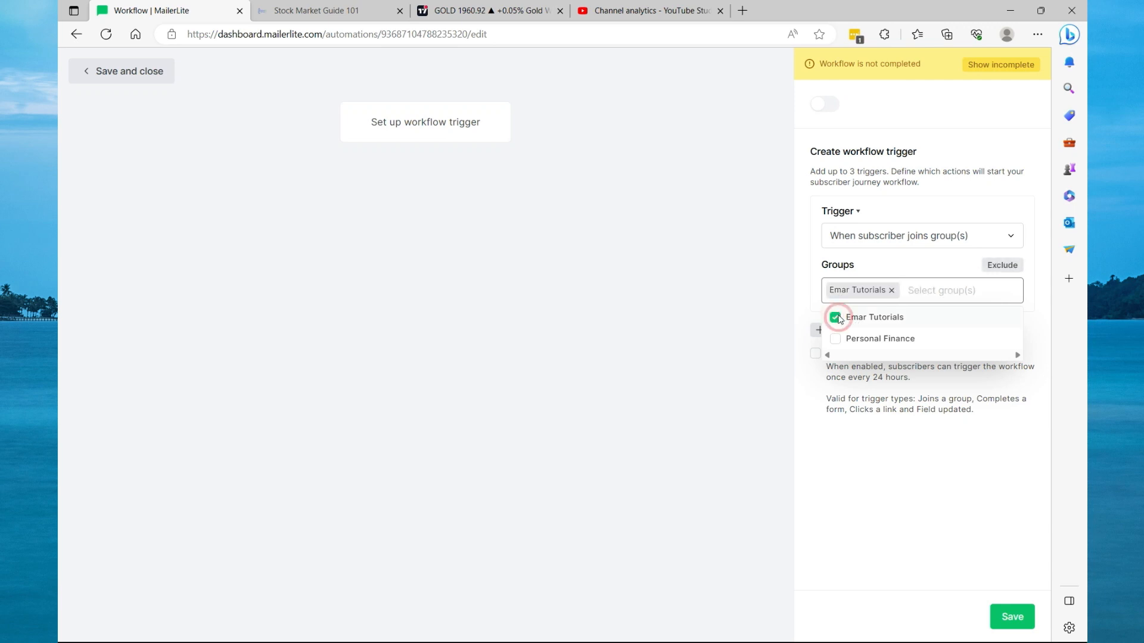
{"action": "left_click", "coordinate": [917, 271]}
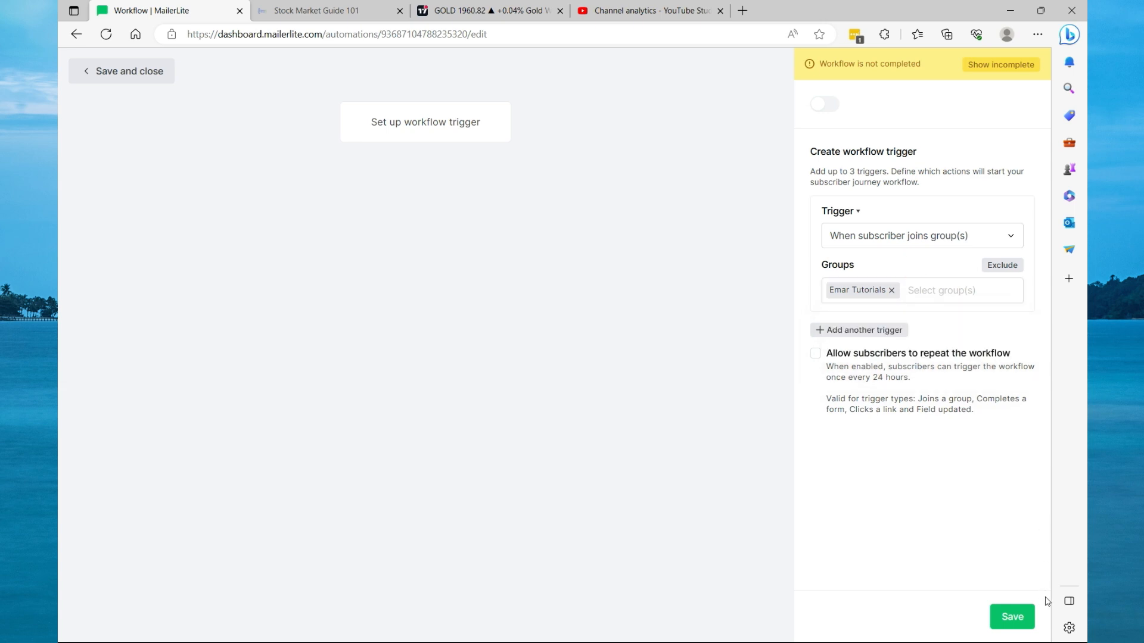
{"action": "left_click", "coordinate": [1013, 621]}
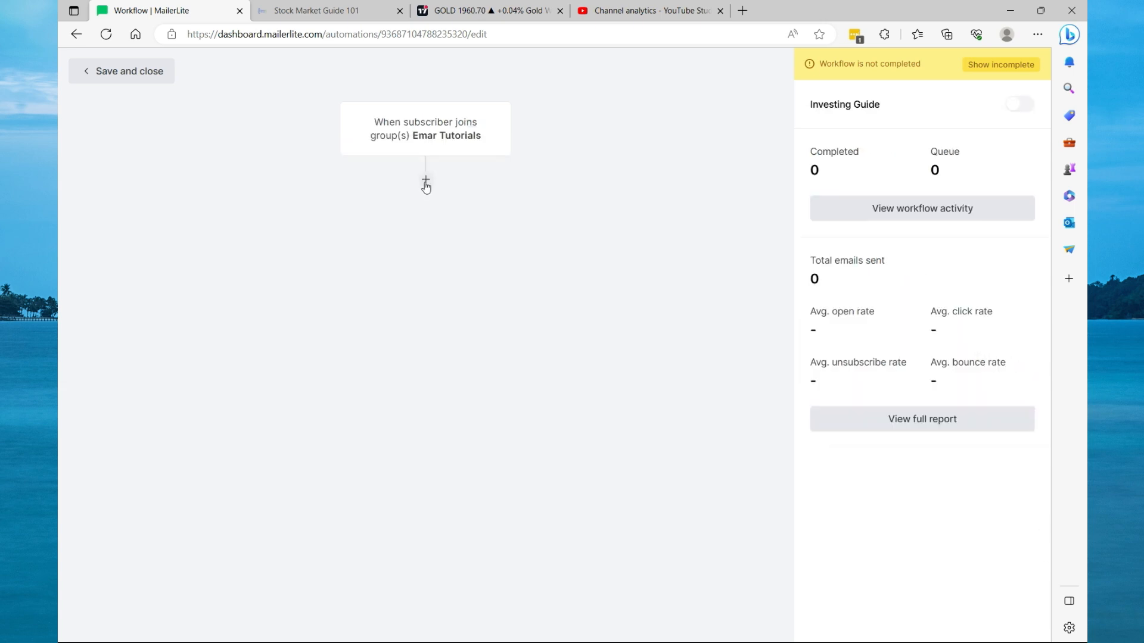
Add a delay step after the trigger waiting 1 day(s).
{"action": "left_click", "coordinate": [426, 180]}
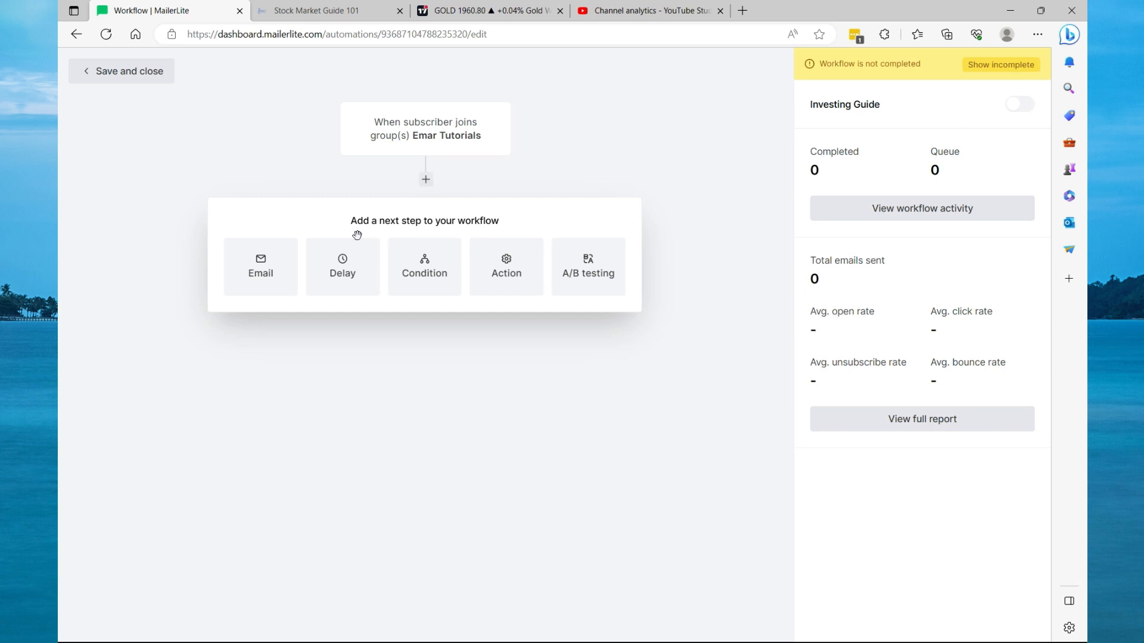
{"action": "left_click", "coordinate": [343, 272]}
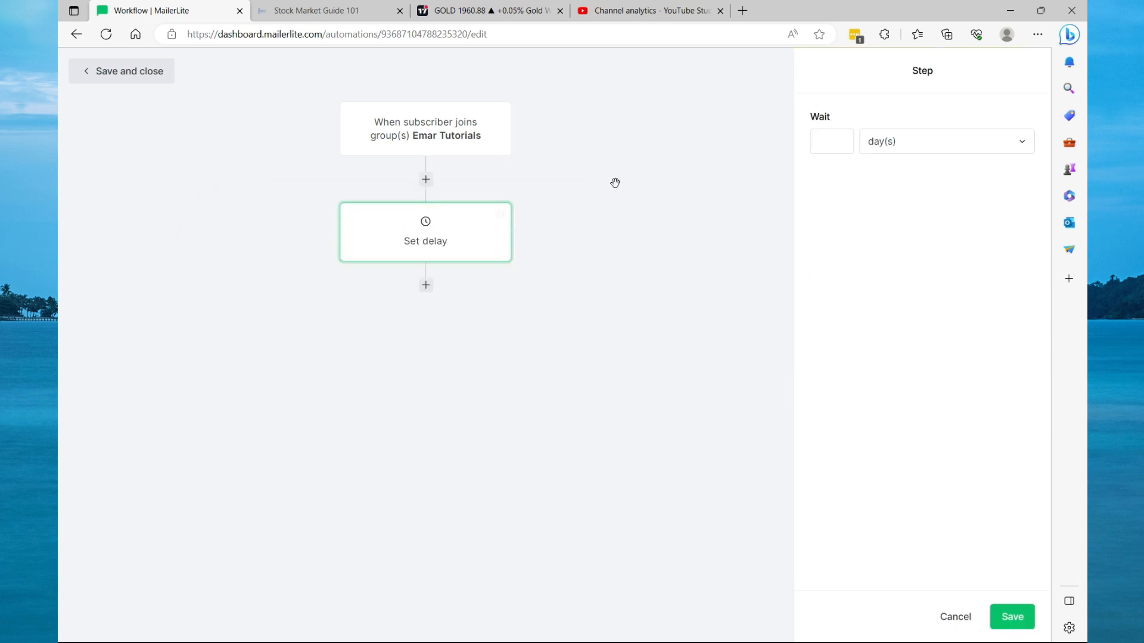
{"action": "left_click", "coordinate": [837, 144]}
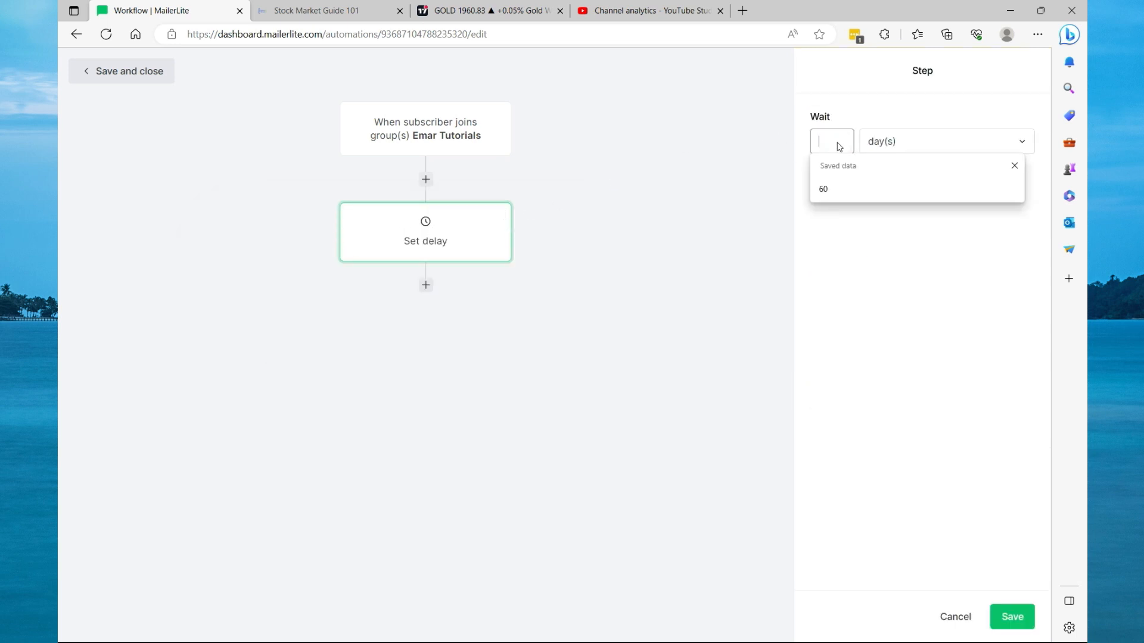
{"action": "type", "text": "1"}
{"action": "left_click", "coordinate": [1014, 144]}
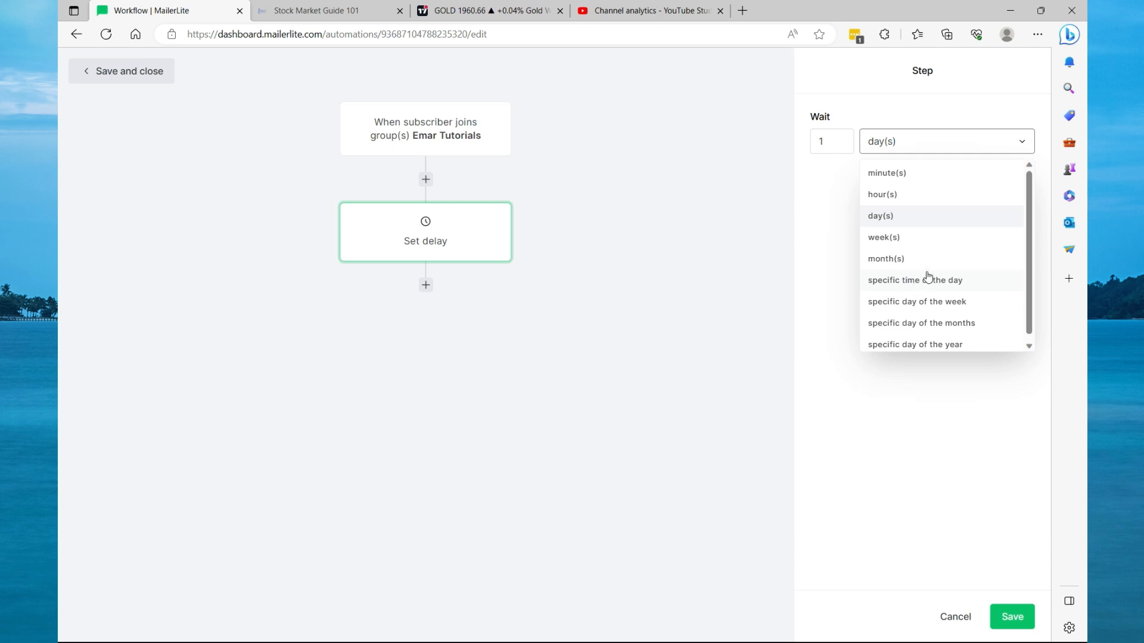
{"action": "left_click", "coordinate": [918, 148]}
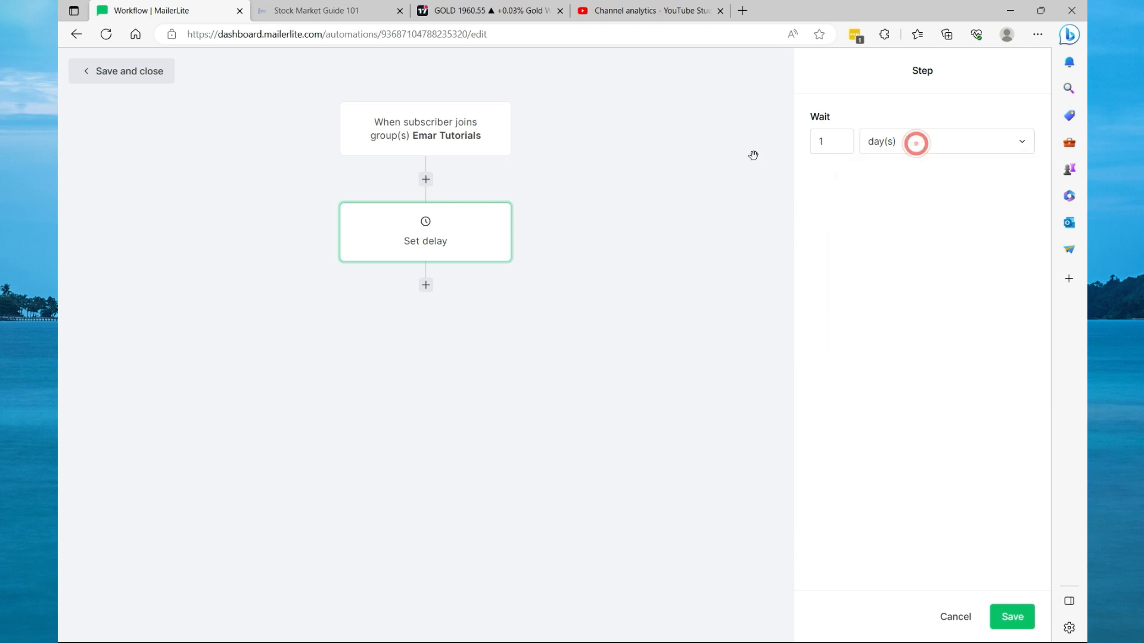
Add an email step after the delay and name it "Investing Guide".
{"action": "left_click", "coordinate": [425, 285]}
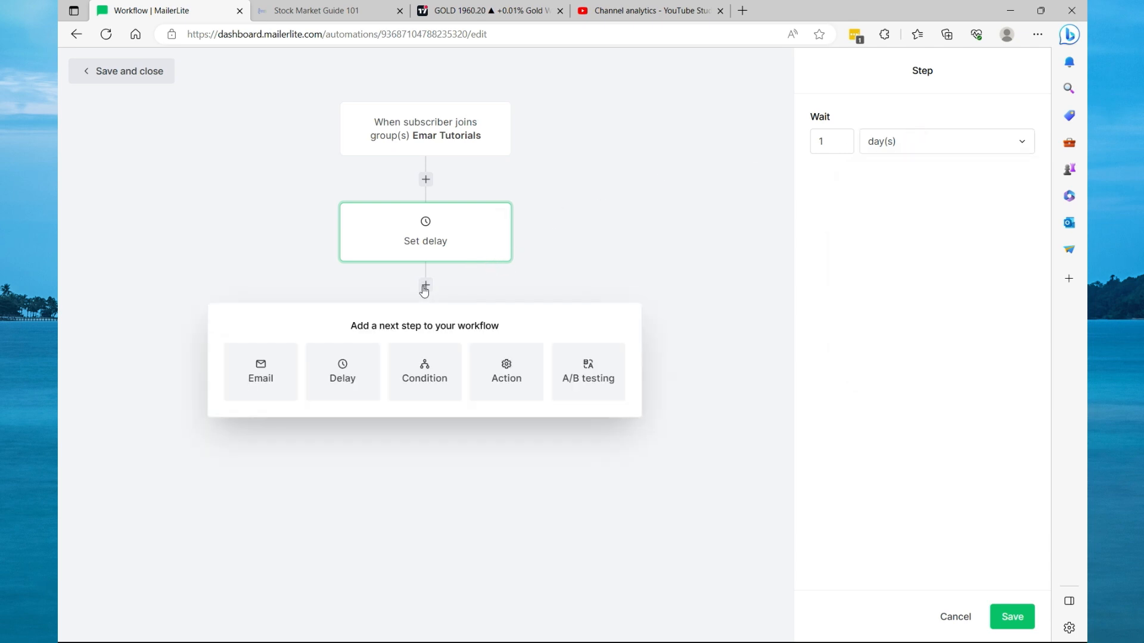
{"action": "left_click", "coordinate": [267, 368]}
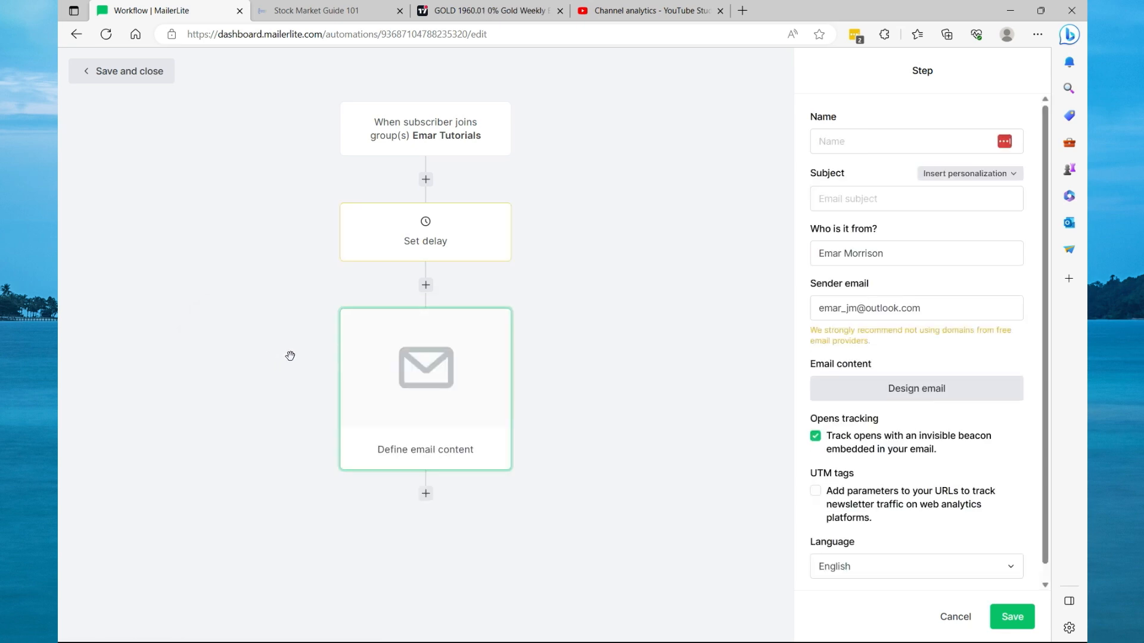
{"action": "left_click", "coordinate": [852, 141]}
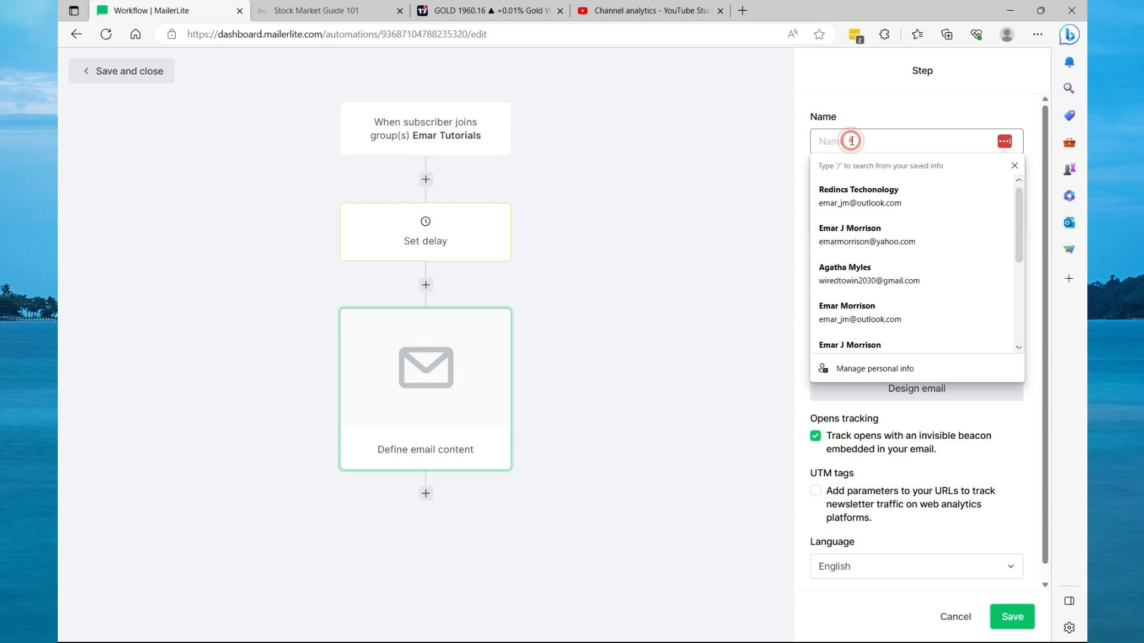
{"action": "type", "text": "Em"}
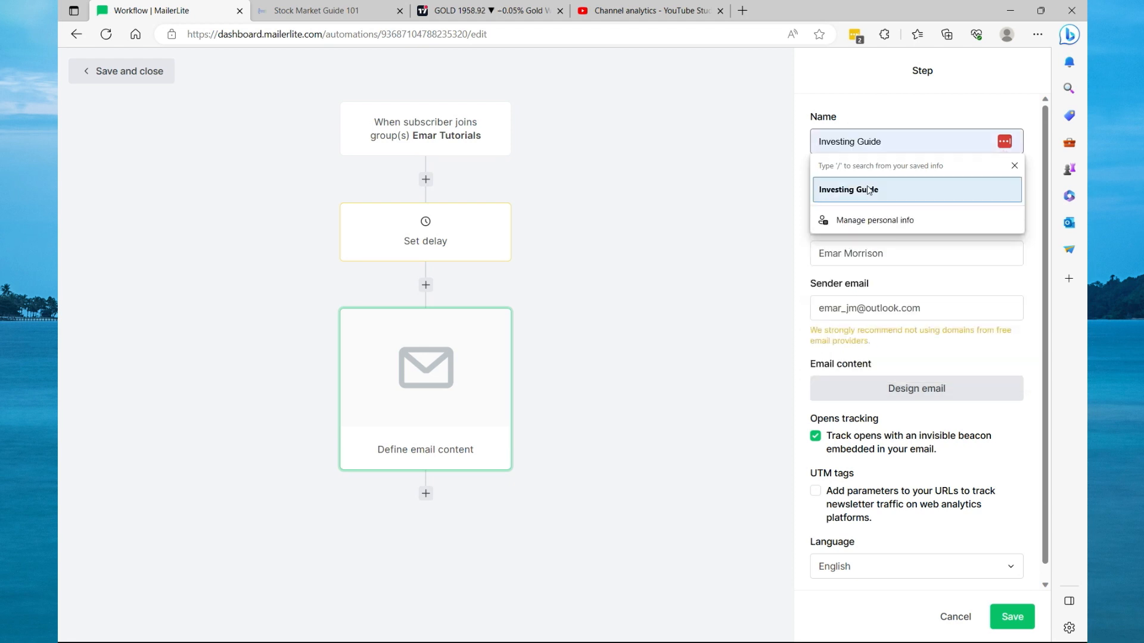
{"action": "left_click", "coordinate": [868, 188]}
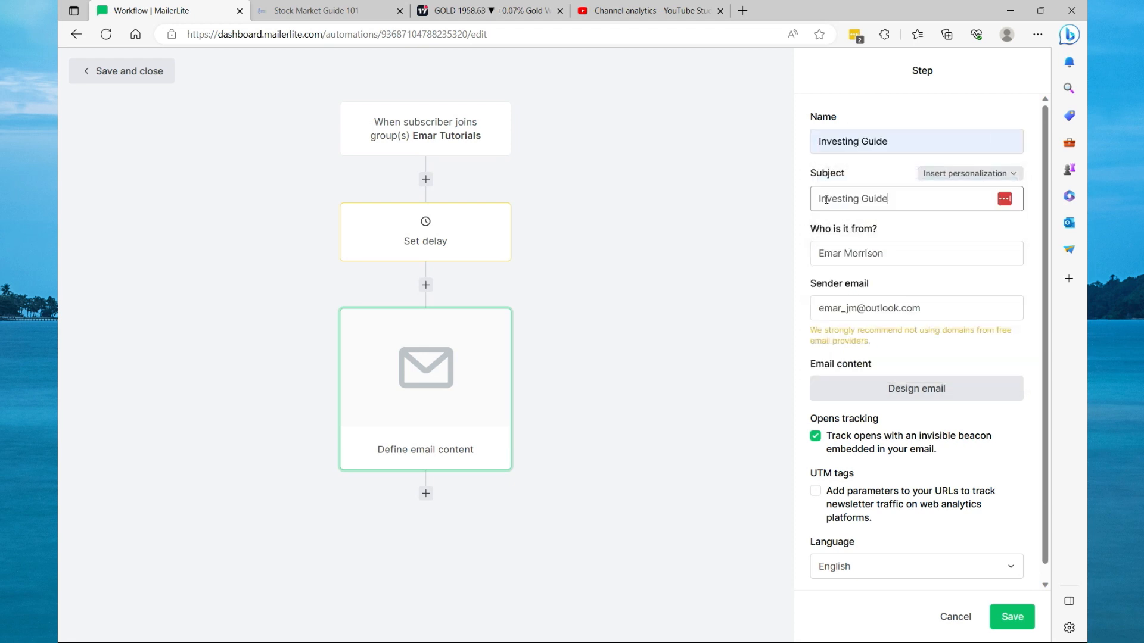
Append "Hi" and the Name personalization tag to the email subject.
{"action": "left_click_drag", "start_coordinate": [886, 202], "coordinate": [821, 202]}
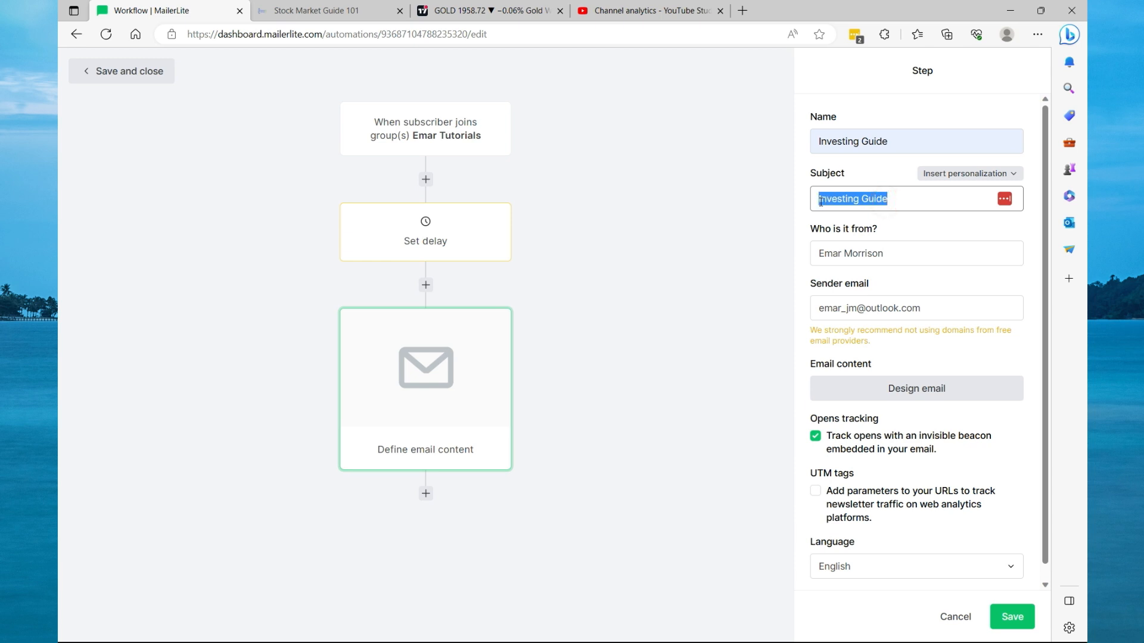
{"action": "left_click", "coordinate": [893, 199]}
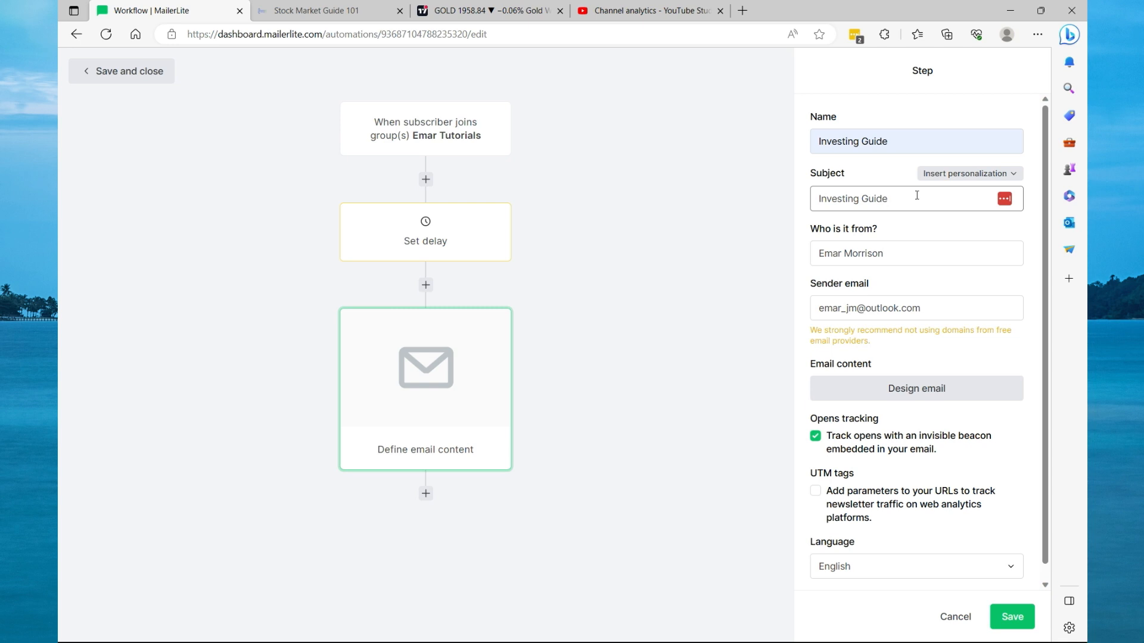
{"action": "type", "text": "HHi"}
{"action": "key", "text": "BackSpace"}
{"action": "key", "text": "BackSpace"}
{"action": "left_click", "coordinate": [965, 174]}
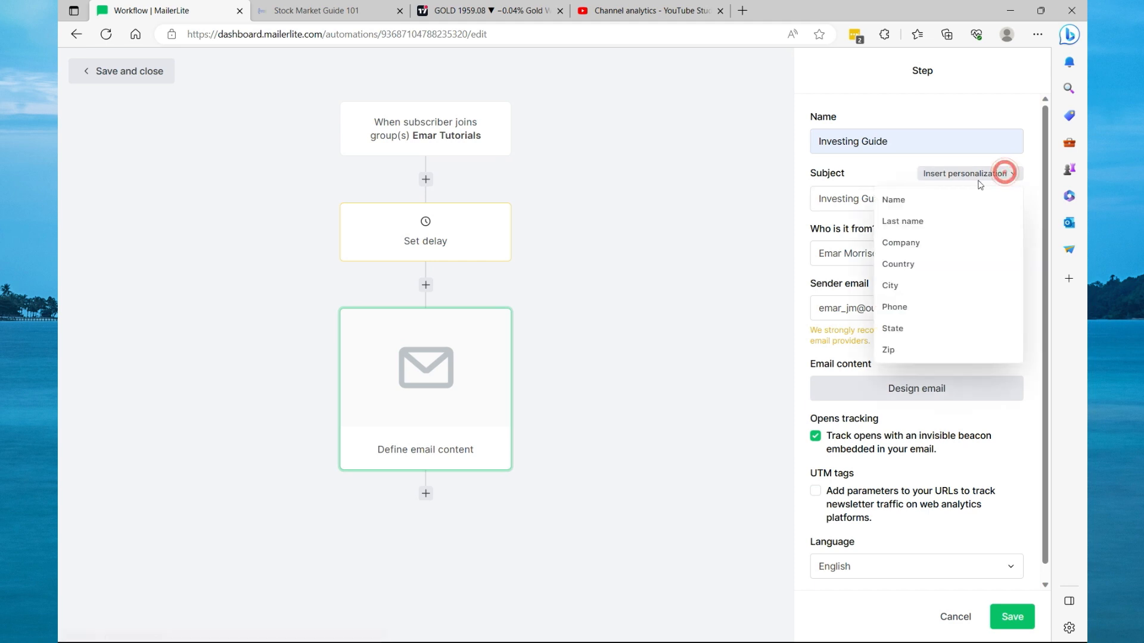
{"action": "left_click", "coordinate": [899, 202]}
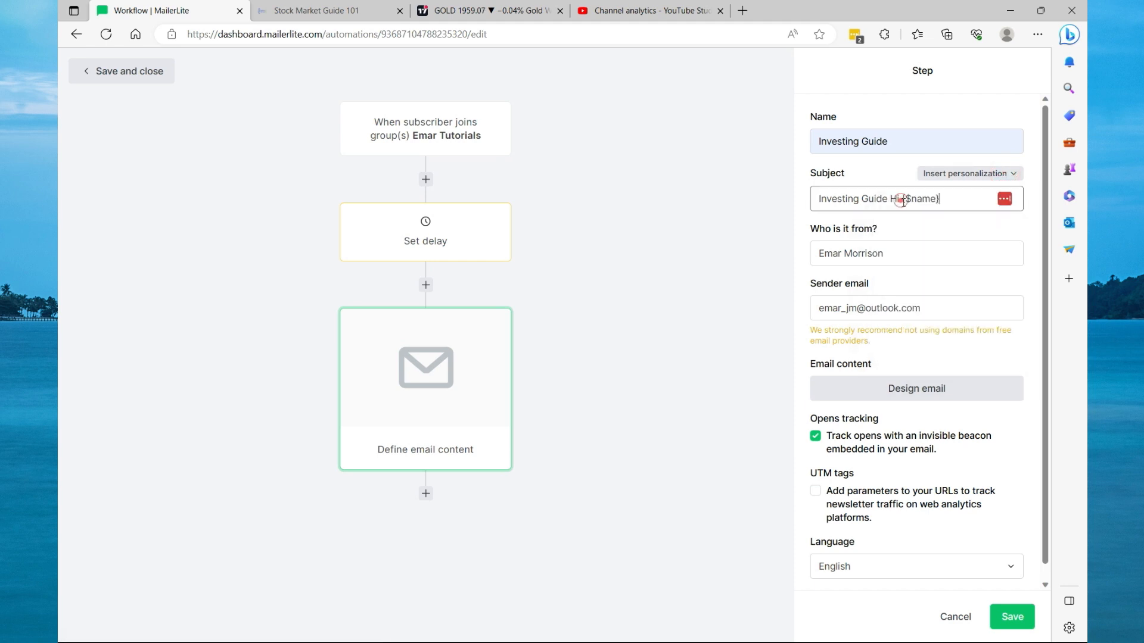
Rearrange the subject to read "Hi {$name} You Investing Guide is here".
{"action": "left_click_drag", "start_coordinate": [938, 200], "coordinate": [903, 199]}
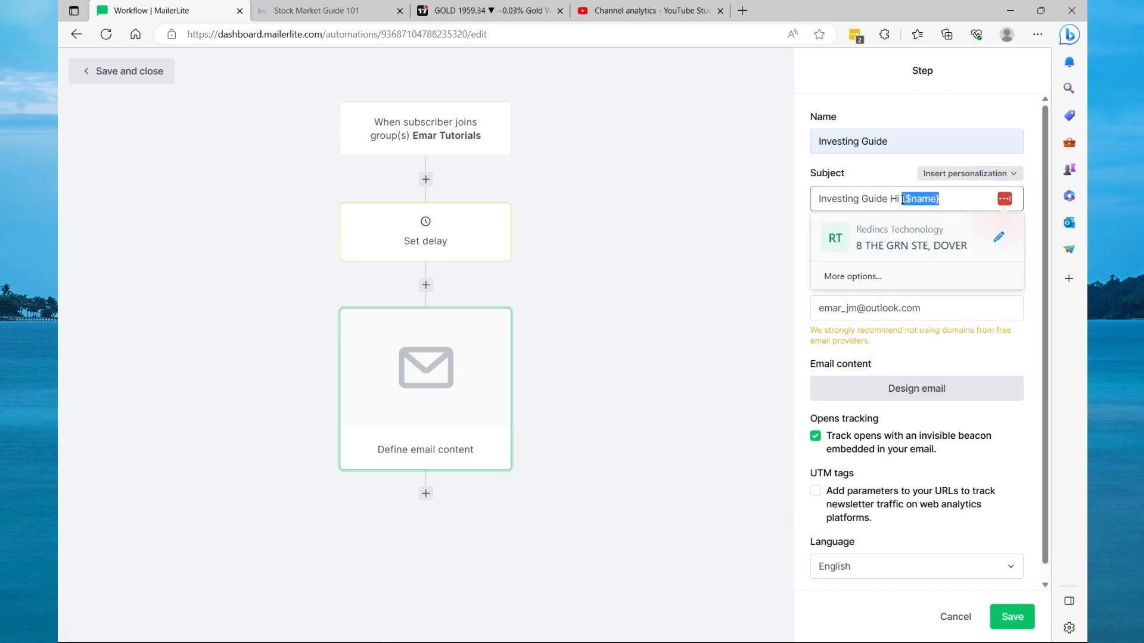
{"action": "key", "text": "BackSpace"}
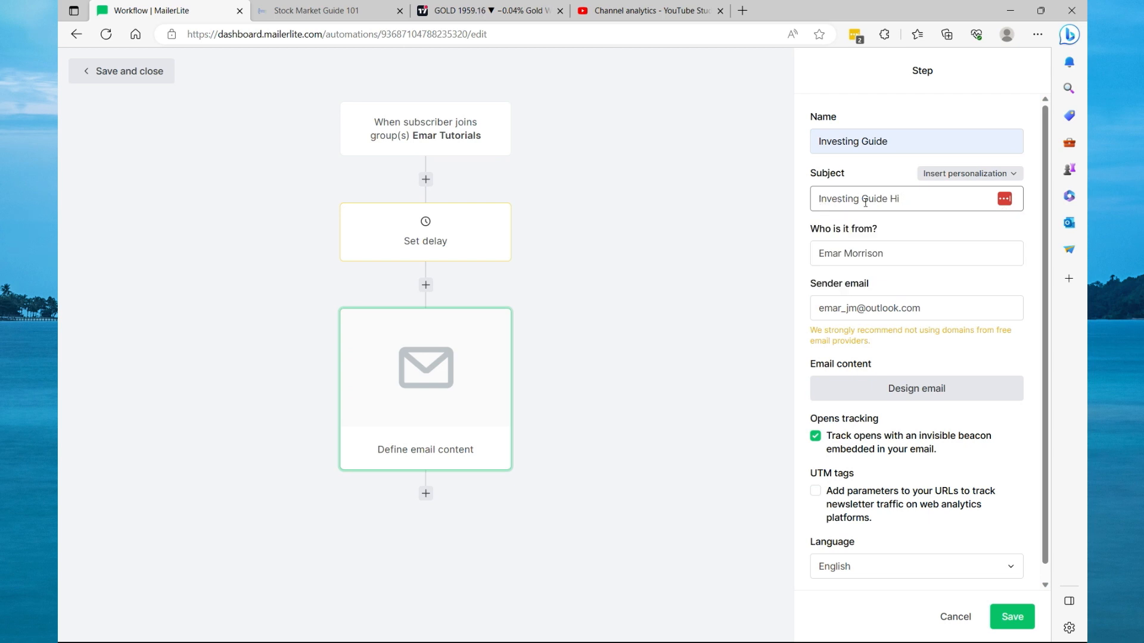
{"action": "key", "text": "ctrl+z"}
{"action": "left_click_drag", "start_coordinate": [887, 199], "coordinate": [814, 199]}
{"action": "key", "text": "ctrl+x"}
{"action": "left_click", "coordinate": [878, 199]}
{"action": "type", "text": "You"}
{"action": "key", "text": "ctrl+v"}
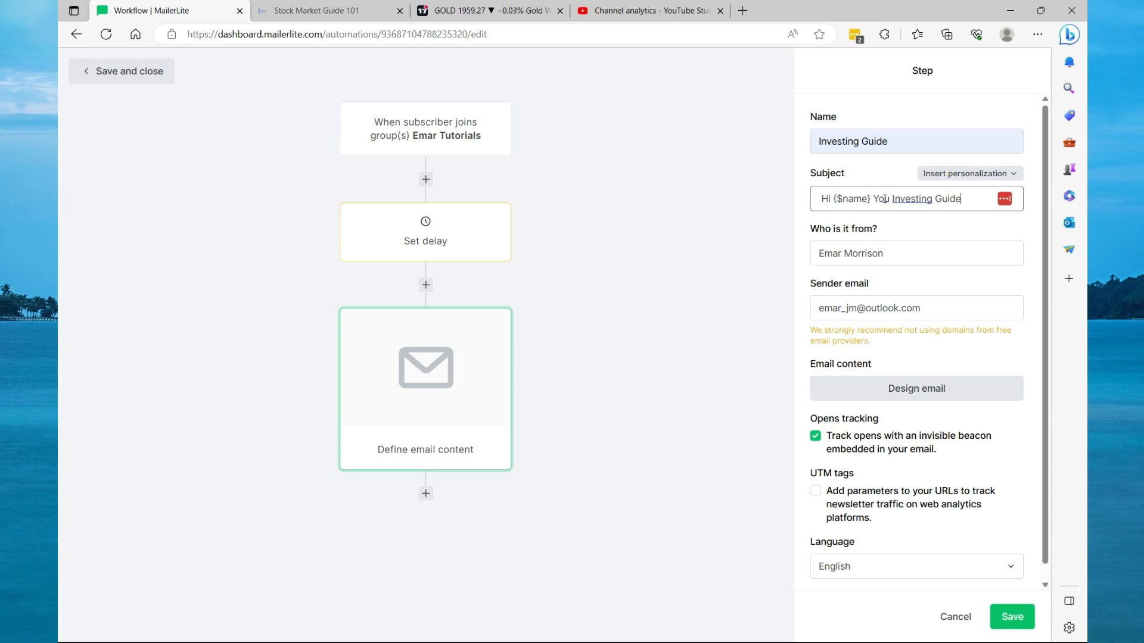
{"action": "type", "text": "is here"}
{"action": "left_click", "coordinate": [834, 308]}
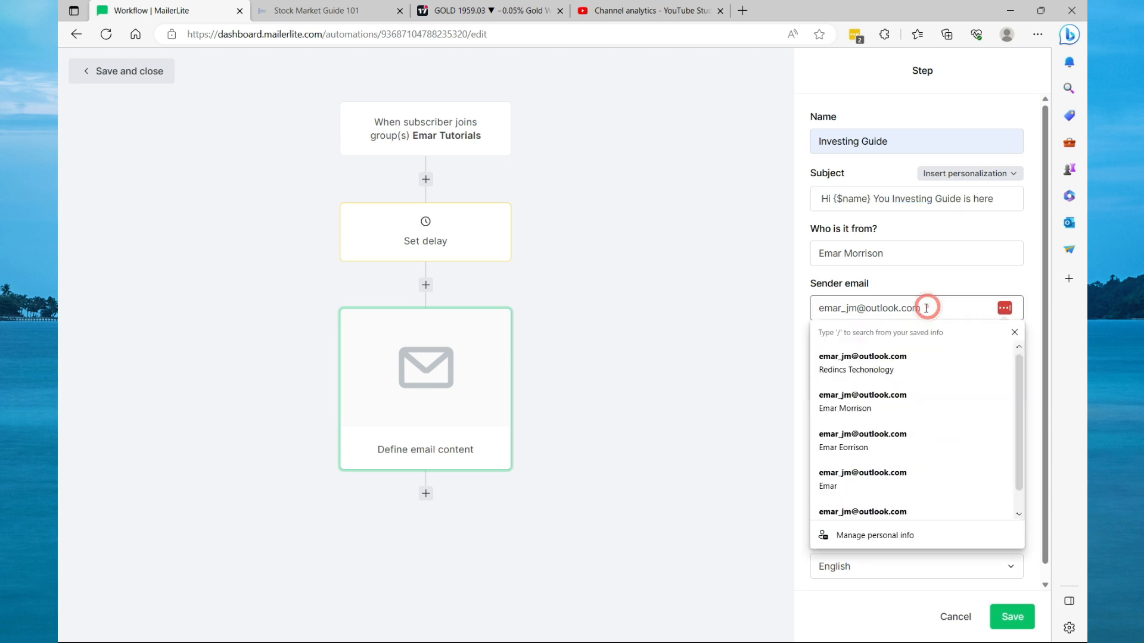
{"action": "left_click", "coordinate": [951, 288]}
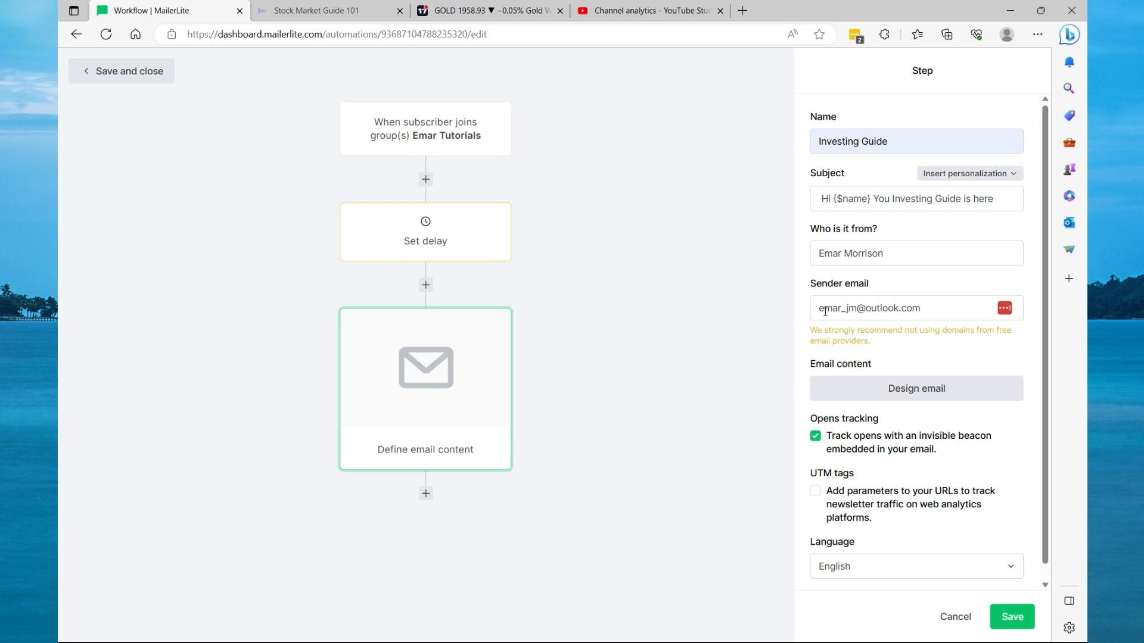
Open the email design for the step and start from scratch with the Rich-text editor.
{"action": "double_click", "coordinate": [897, 308]}
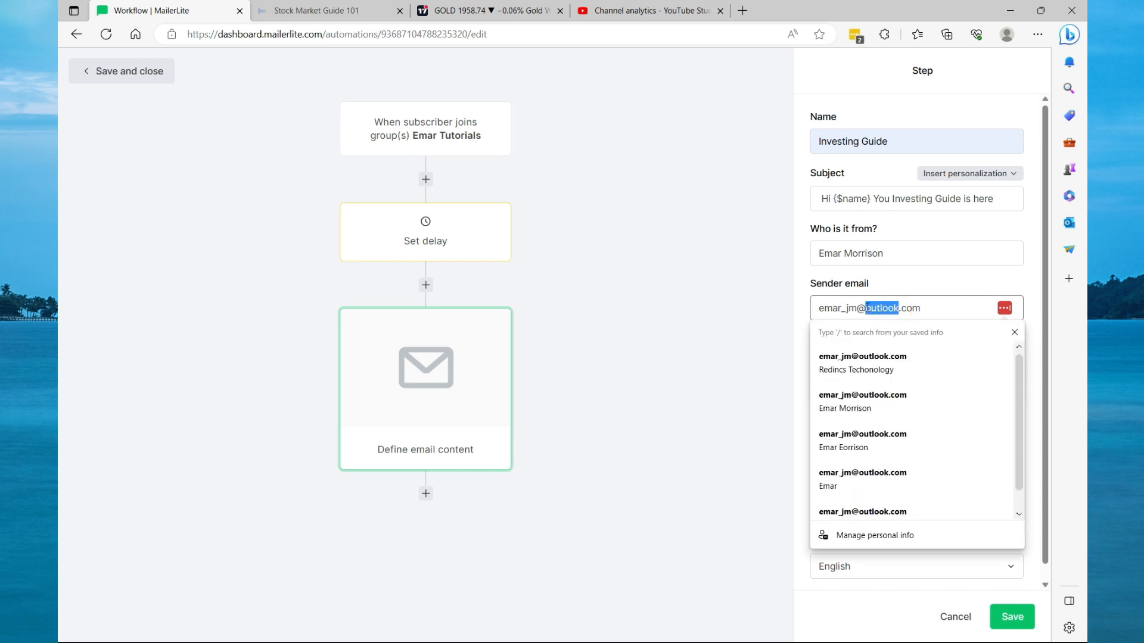
{"action": "left_click", "coordinate": [953, 305]}
{"action": "scroll", "coordinate": [1025, 288], "scroll_direction": "down", "scroll_amount": 2}
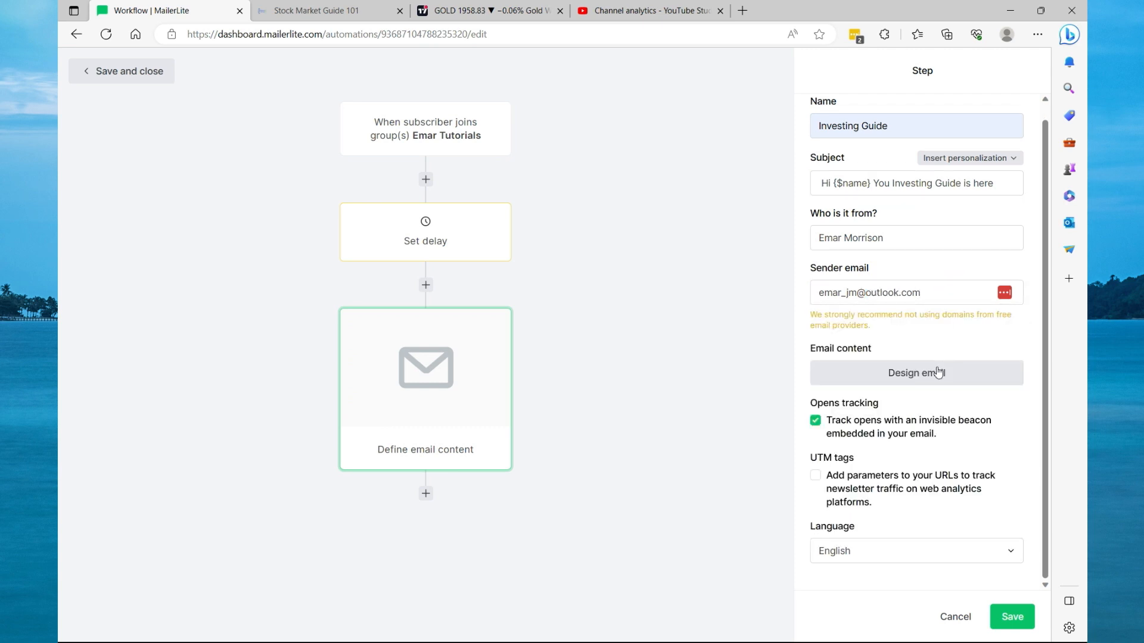
{"action": "left_click", "coordinate": [904, 375]}
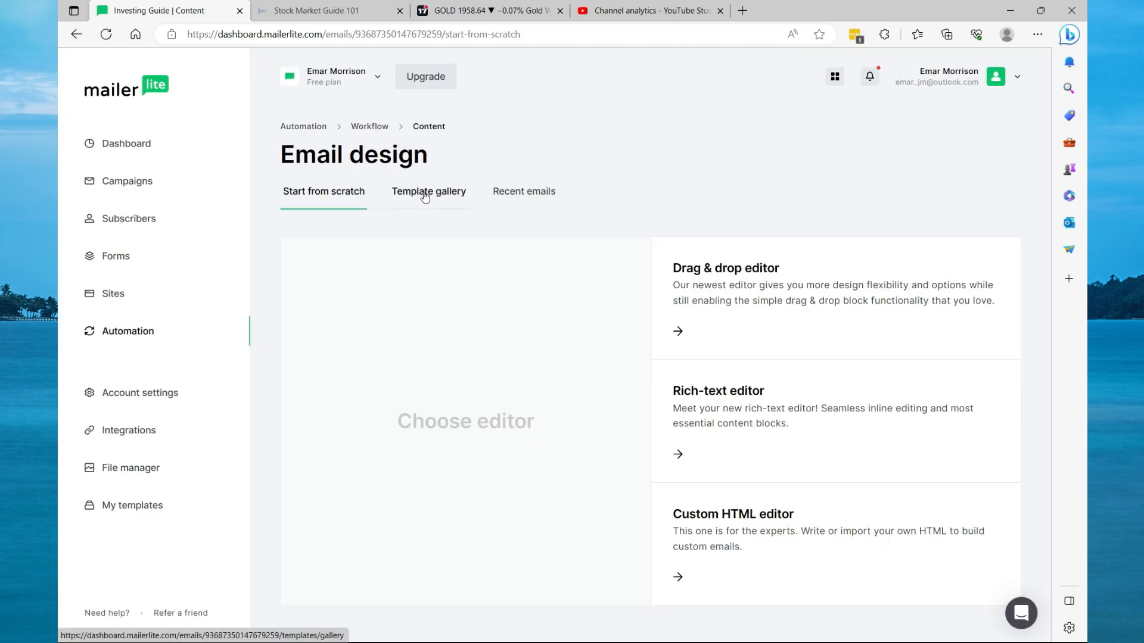
{"action": "left_click", "coordinate": [427, 195]}
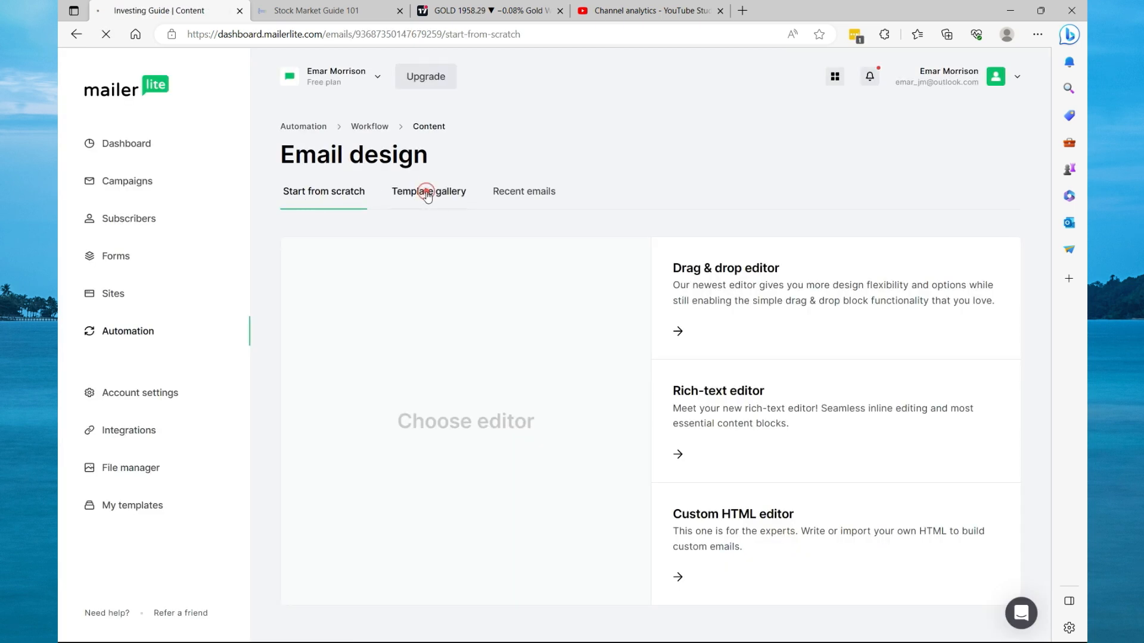
{"action": "scroll", "coordinate": [505, 292], "scroll_direction": "down", "scroll_amount": 5}
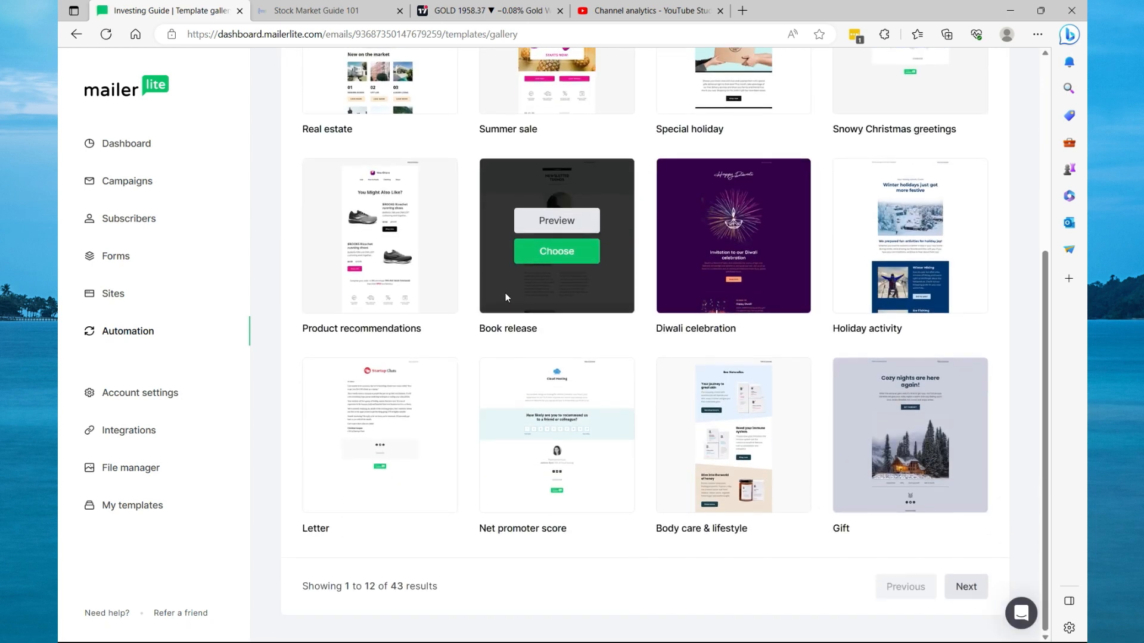
{"action": "mouse_move", "coordinate": [391, 387]}
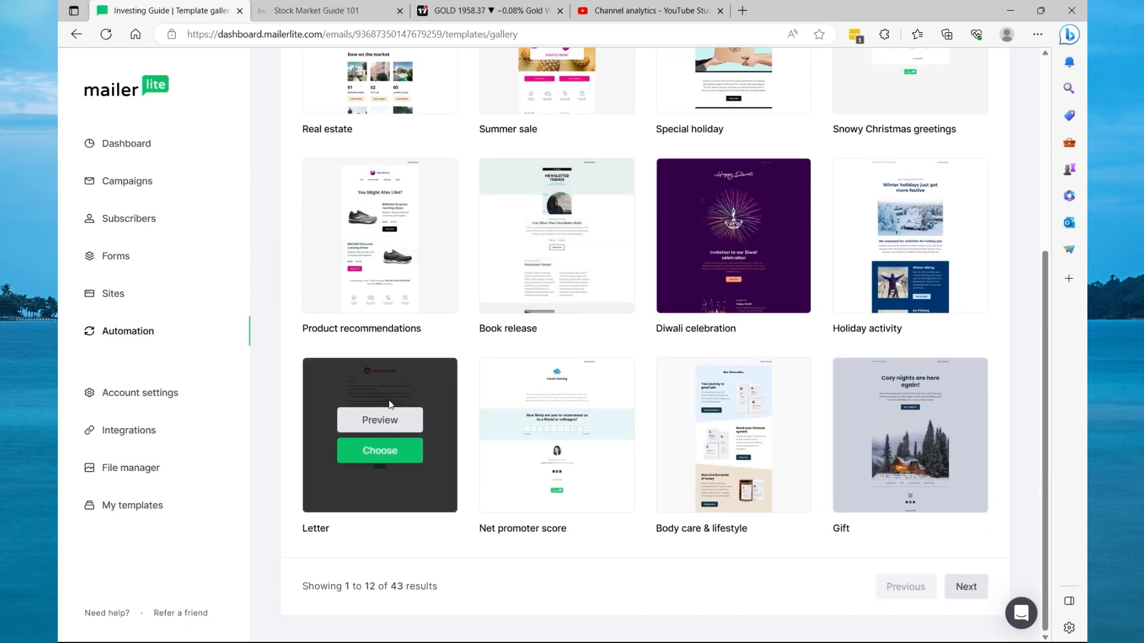
{"action": "scroll", "coordinate": [388, 317], "scroll_direction": "up", "scroll_amount": 5}
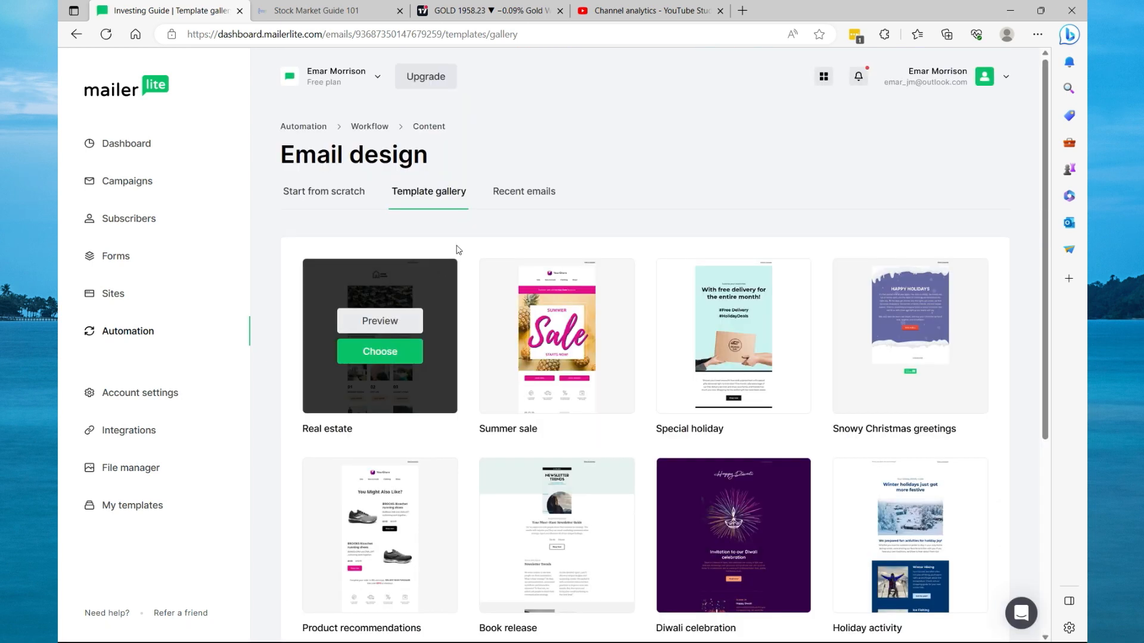
{"action": "left_click", "coordinate": [330, 198]}
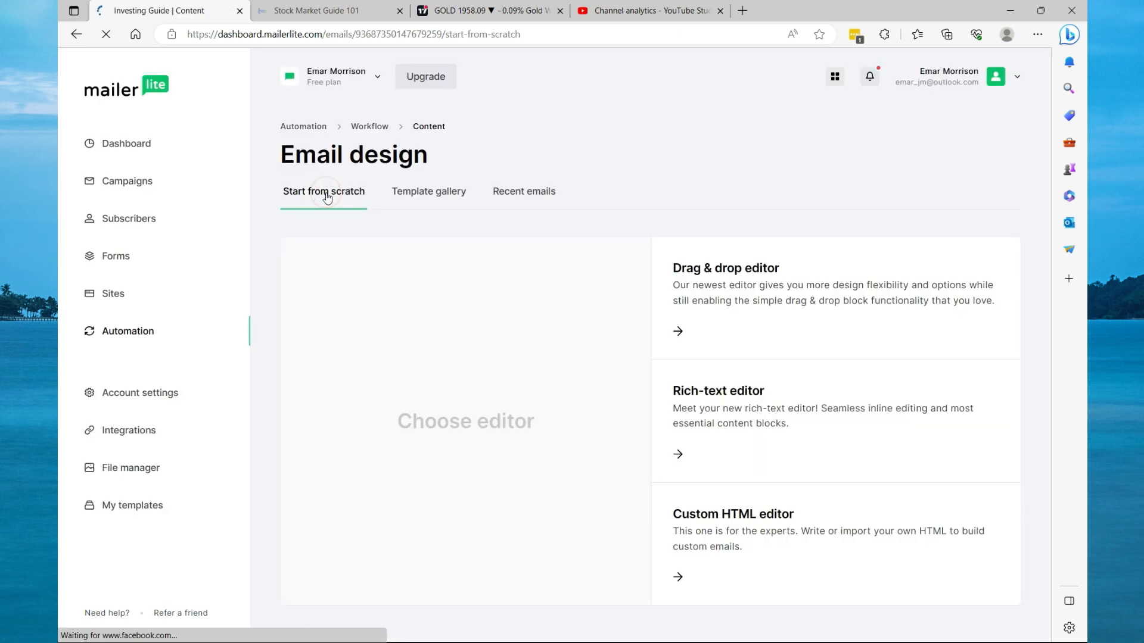
{"action": "left_click", "coordinate": [719, 393]}
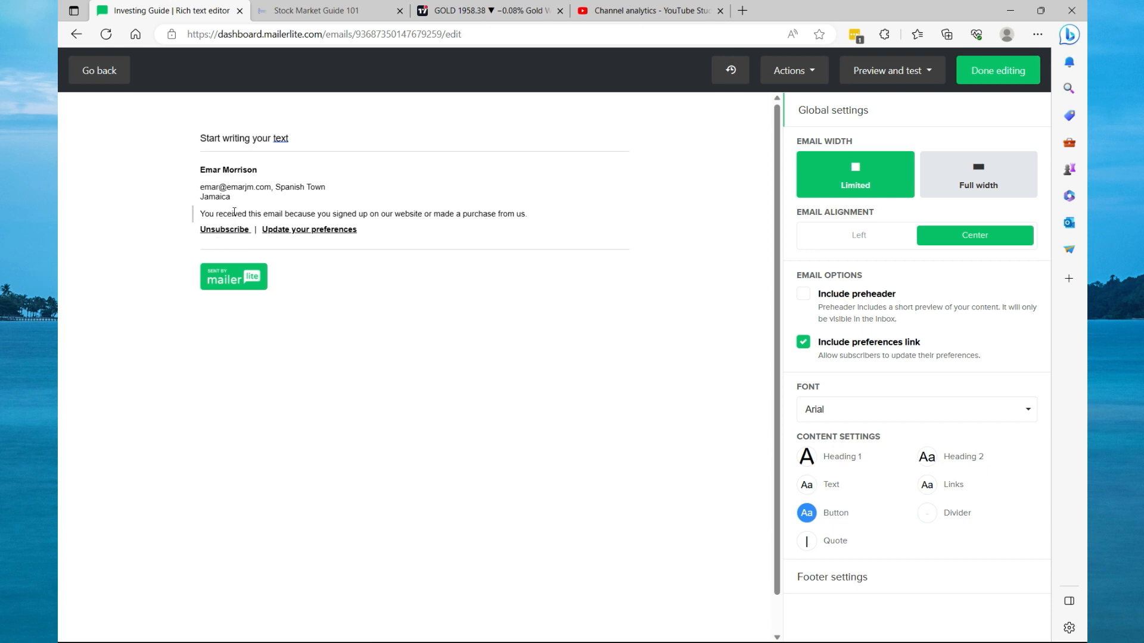
Replace the placeholder text with "Welcome" followed by the Name variable.
{"action": "left_click_drag", "start_coordinate": [305, 138], "coordinate": [201, 140]}
{"action": "type", "text": "M"}
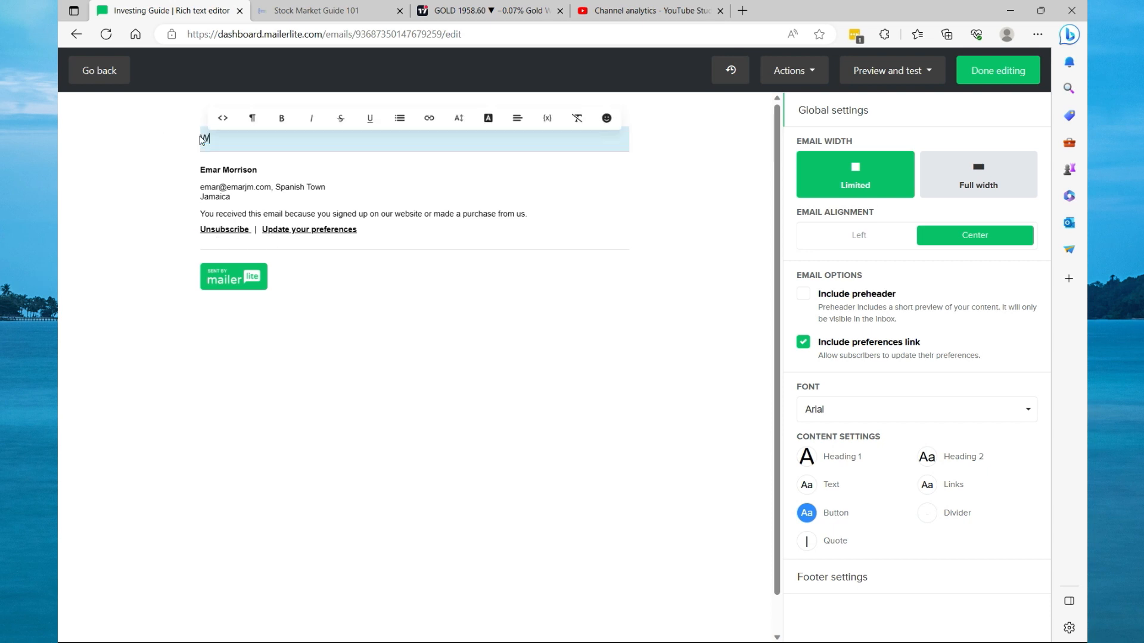
{"action": "type", "text": "elcome"}
{"action": "left_click", "coordinate": [546, 118]}
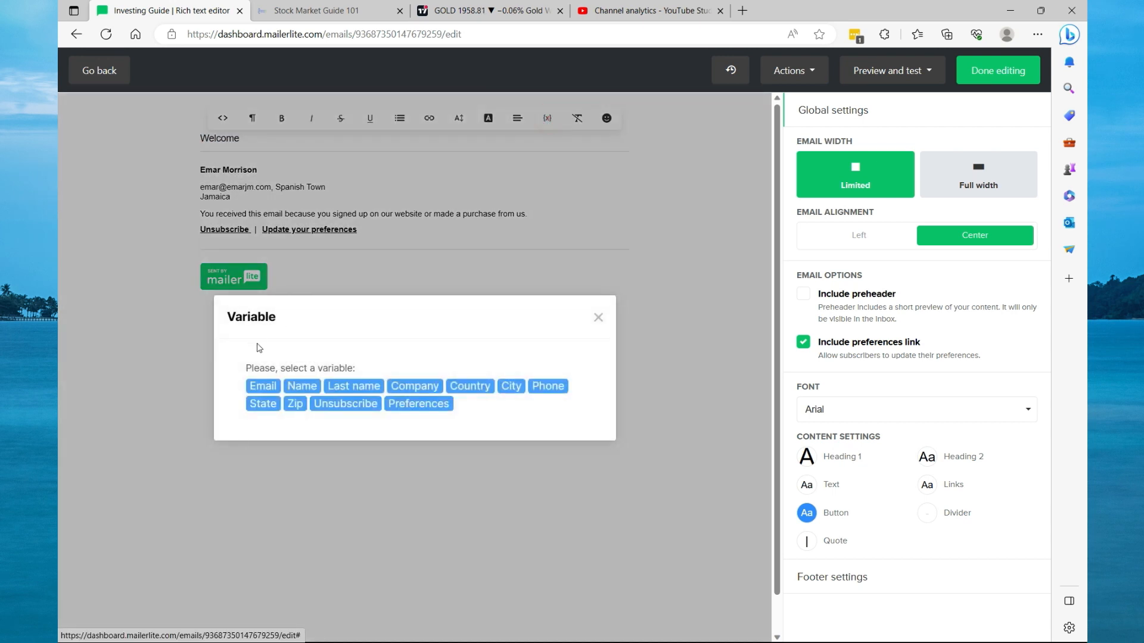
{"action": "left_click", "coordinate": [298, 389]}
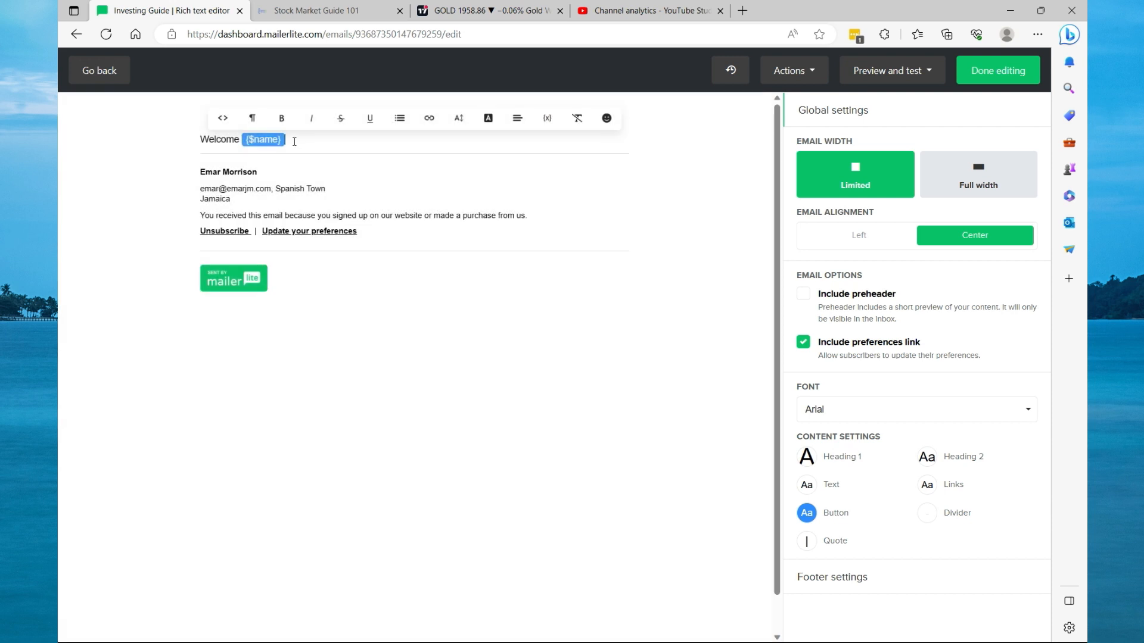
Add the lines "Click the link below to download your investing guide." and "Investing Guide" below the greeting.
{"action": "key", "text": "Return"}
{"action": "type", "text": "GS"}
{"action": "key", "text": "BackSpace"}
{"action": "key", "text": "BackSpace"}
{"action": "key", "text": "BackSpace"}
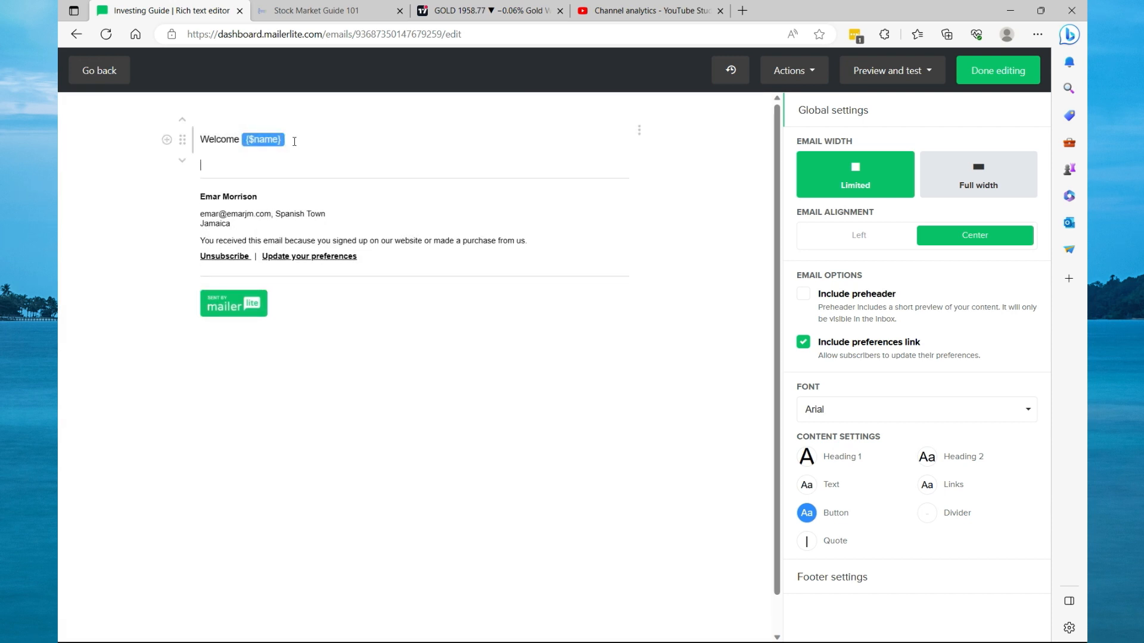
{"action": "type", "text": "Click"}
{"action": "type", "text": "e"}
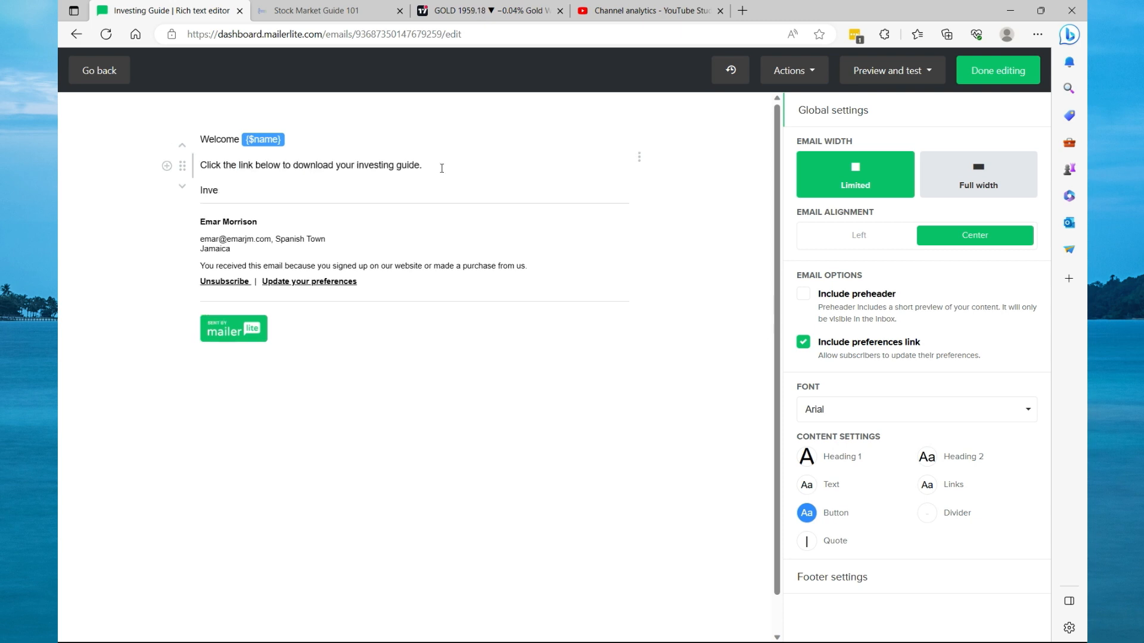
{"action": "type", "text": "sting Guide"}
In Google Drive, share the guide PDF with anyone who has the link and copy its link.
{"action": "left_click_drag", "start_coordinate": [271, 191], "coordinate": [202, 190]}
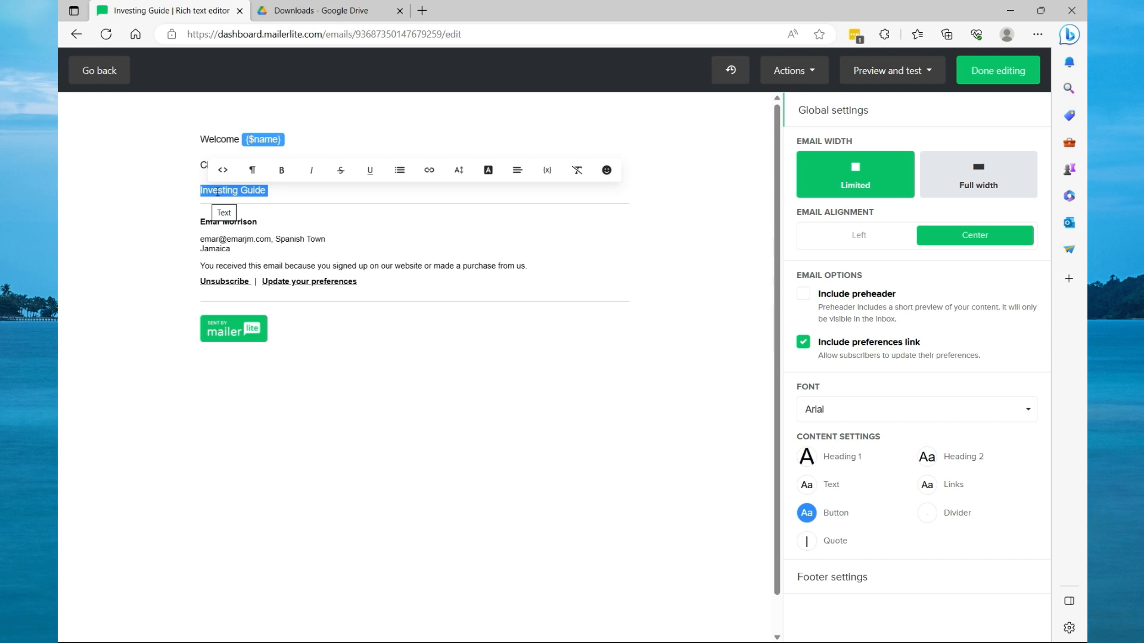
{"action": "left_click", "coordinate": [341, 13]}
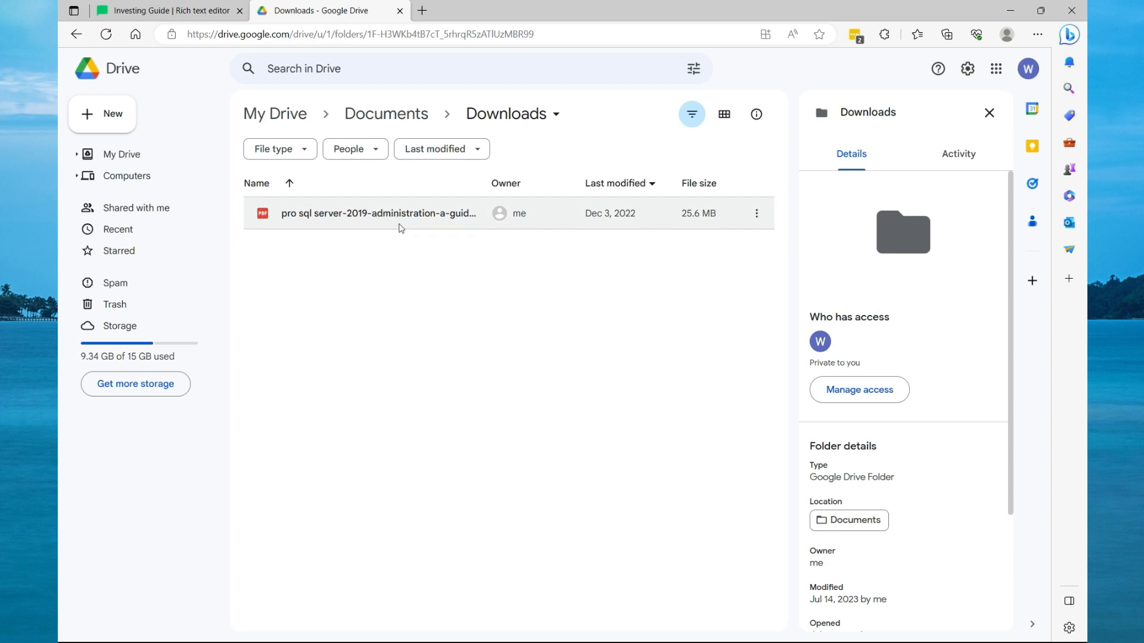
{"action": "left_click", "coordinate": [755, 220]}
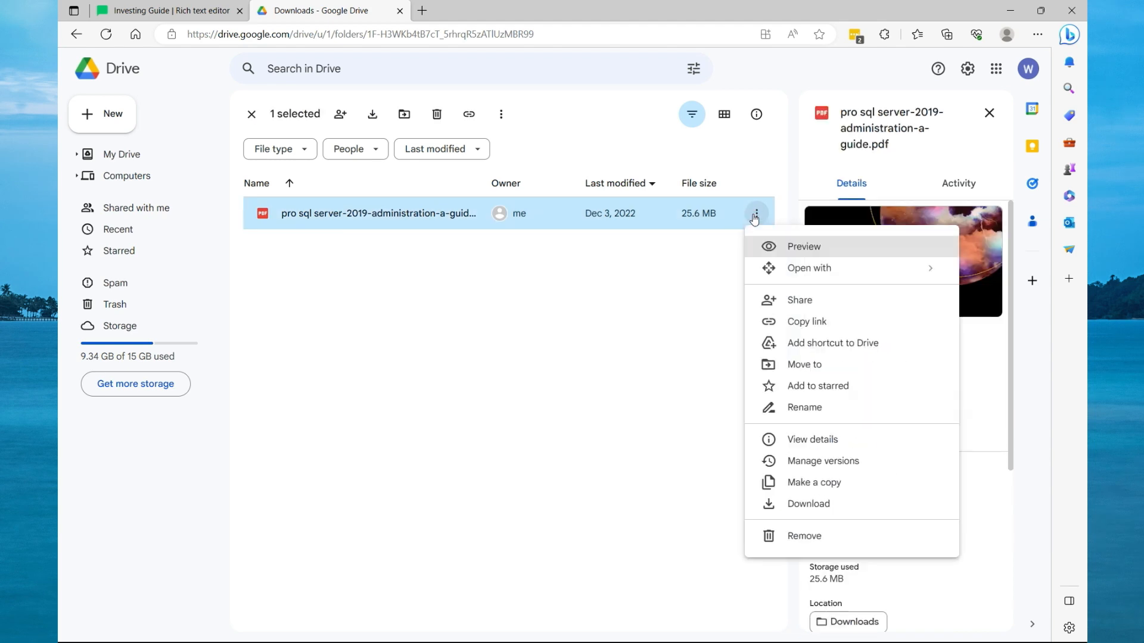
{"action": "left_click", "coordinate": [796, 306]}
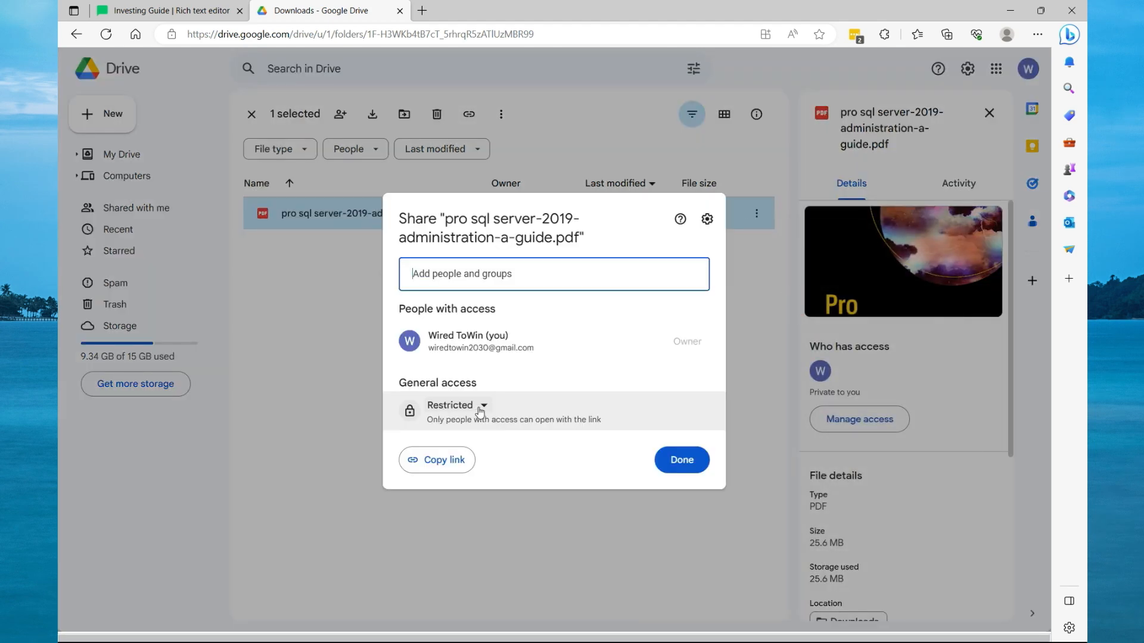
{"action": "left_click", "coordinate": [477, 409]}
{"action": "left_click", "coordinate": [494, 468]}
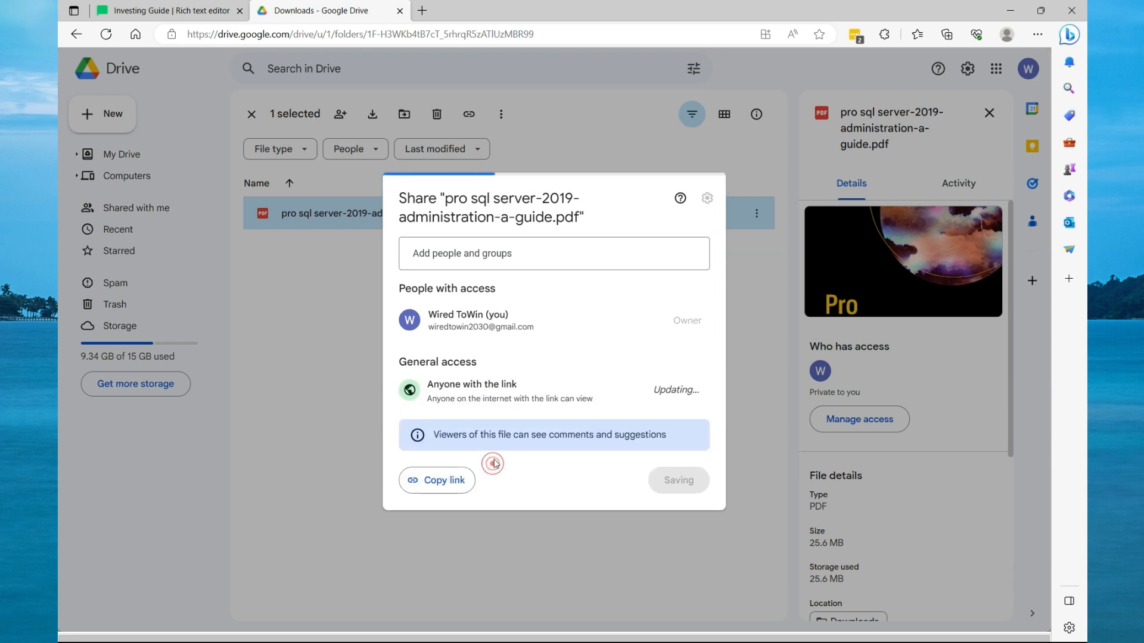
{"action": "left_click", "coordinate": [440, 483]}
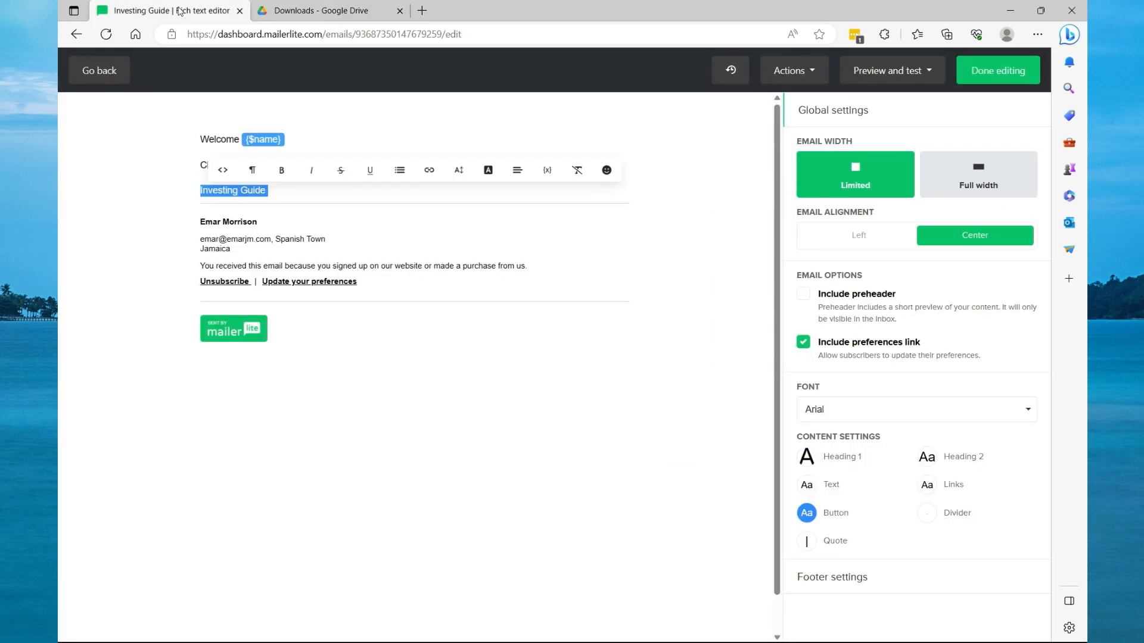
Link the "Investing Guide" text to the copied Drive URL and finish editing the email.
{"action": "left_click", "coordinate": [180, 11]}
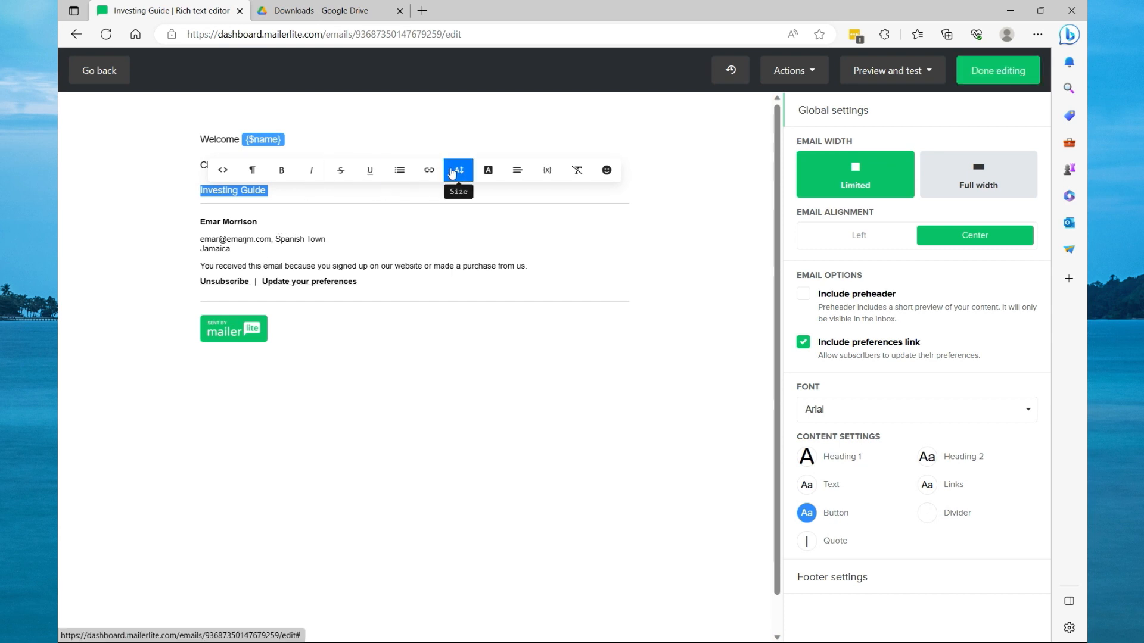
{"action": "left_click", "coordinate": [429, 173]}
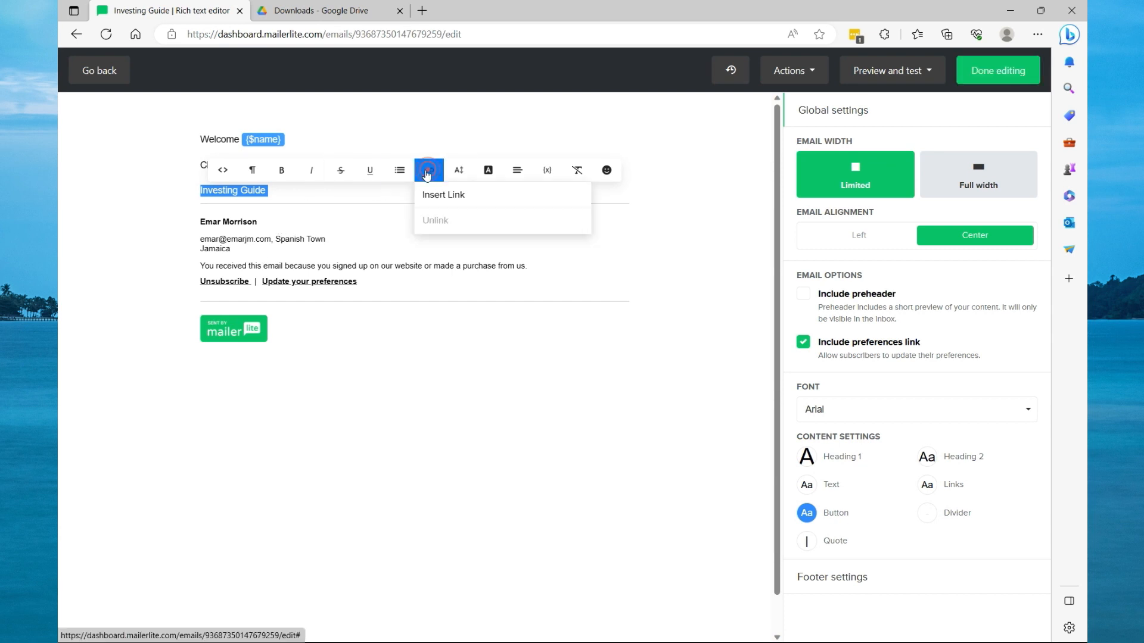
{"action": "left_click", "coordinate": [444, 198]}
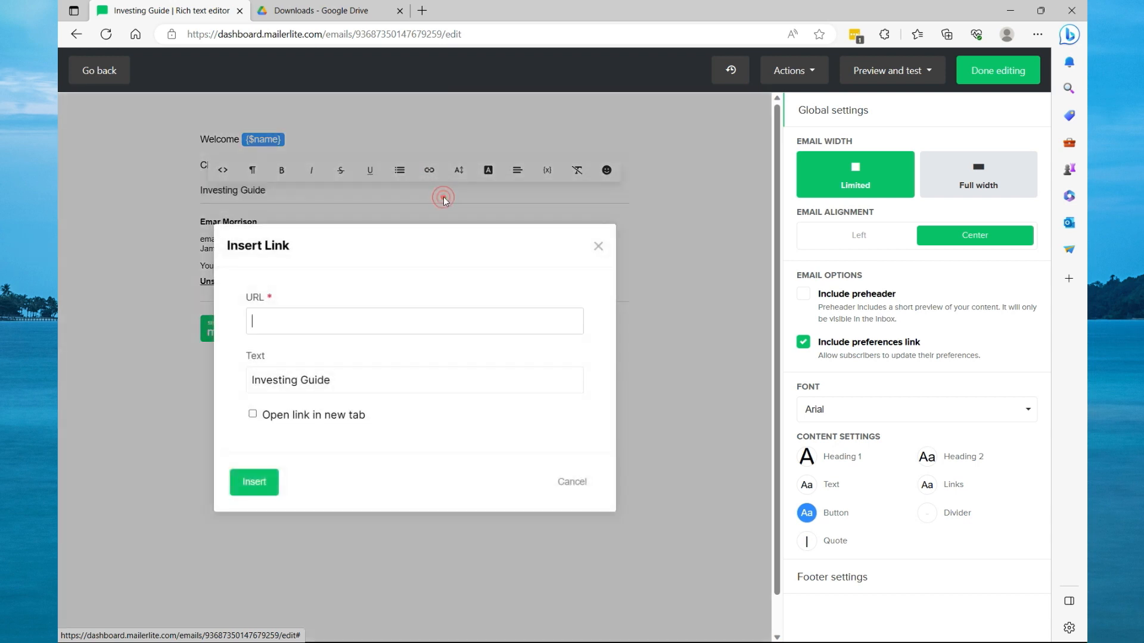
{"action": "right_click", "coordinate": [290, 321]}
{"action": "left_click", "coordinate": [341, 453]}
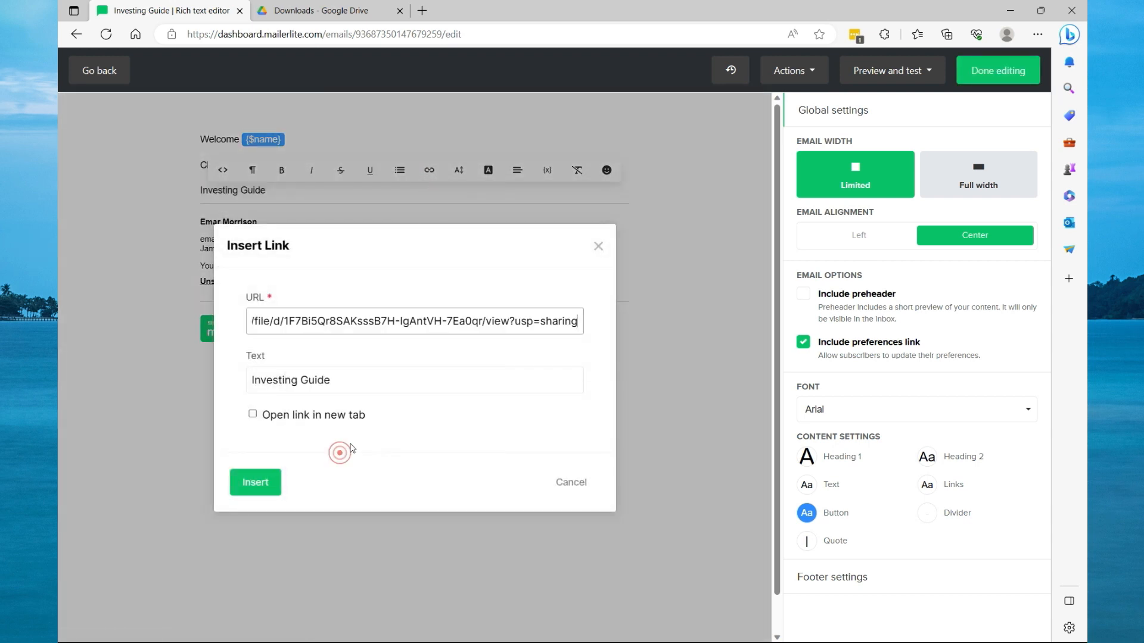
{"action": "left_click", "coordinate": [256, 483]}
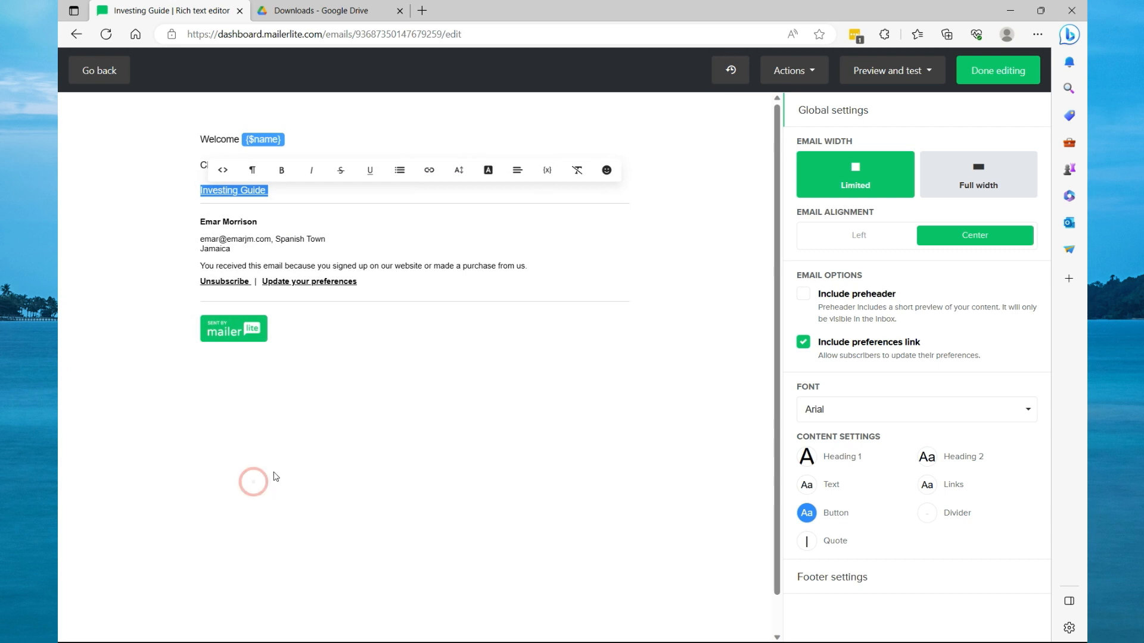
{"action": "left_click", "coordinate": [999, 75]}
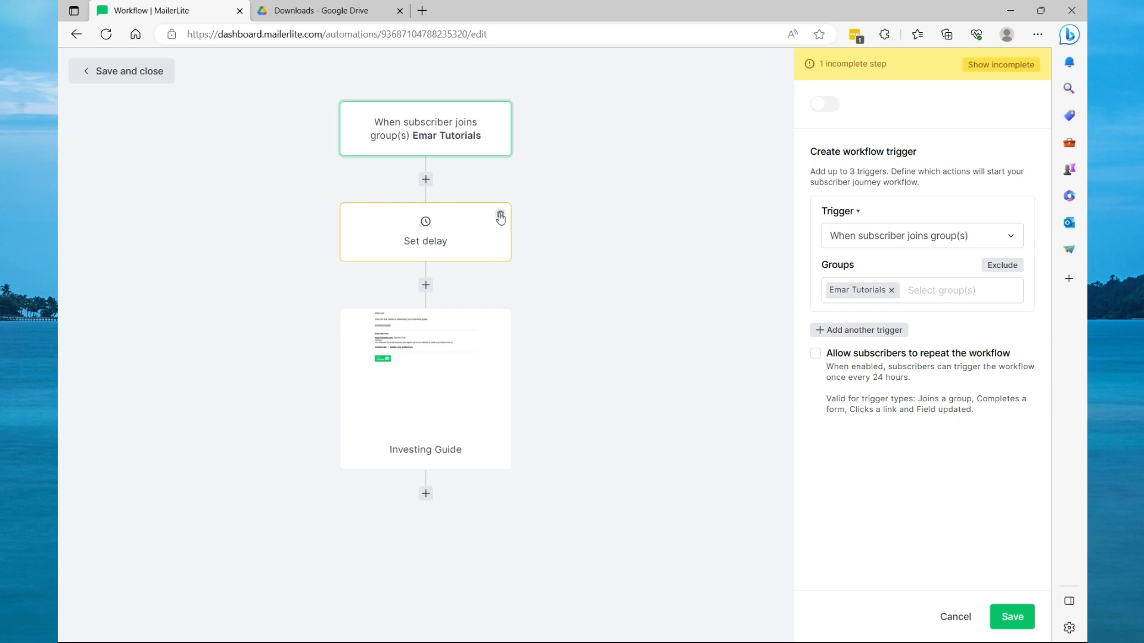
Delete the delay step from the workflow, then save and close it.
{"action": "left_click", "coordinate": [499, 214]}
{"action": "left_click", "coordinate": [645, 379]}
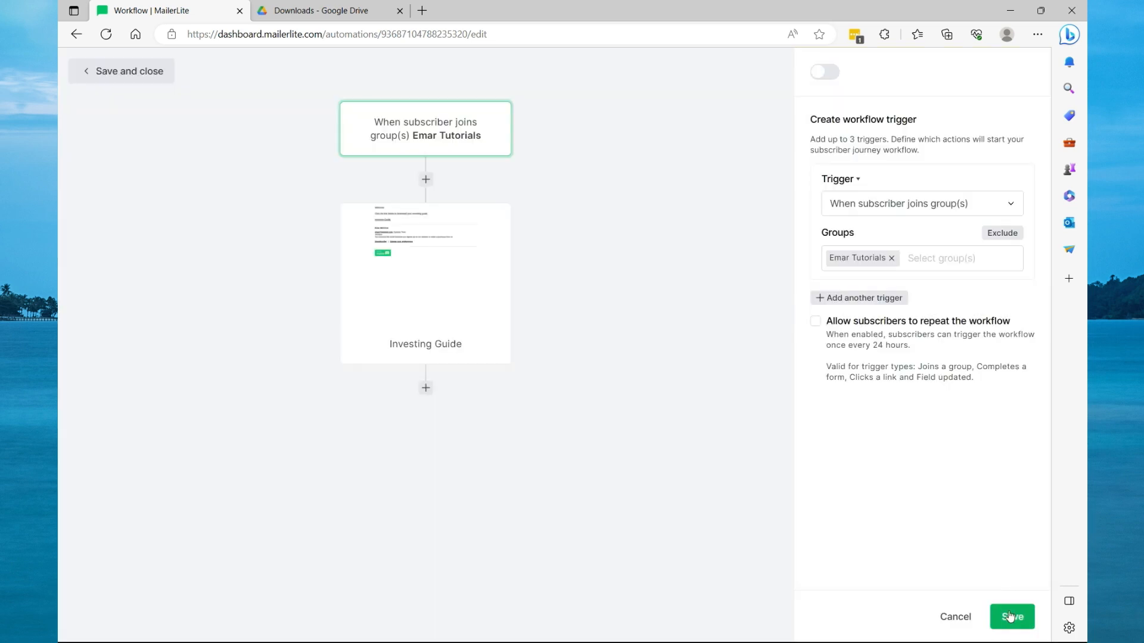
{"action": "left_click", "coordinate": [1012, 617]}
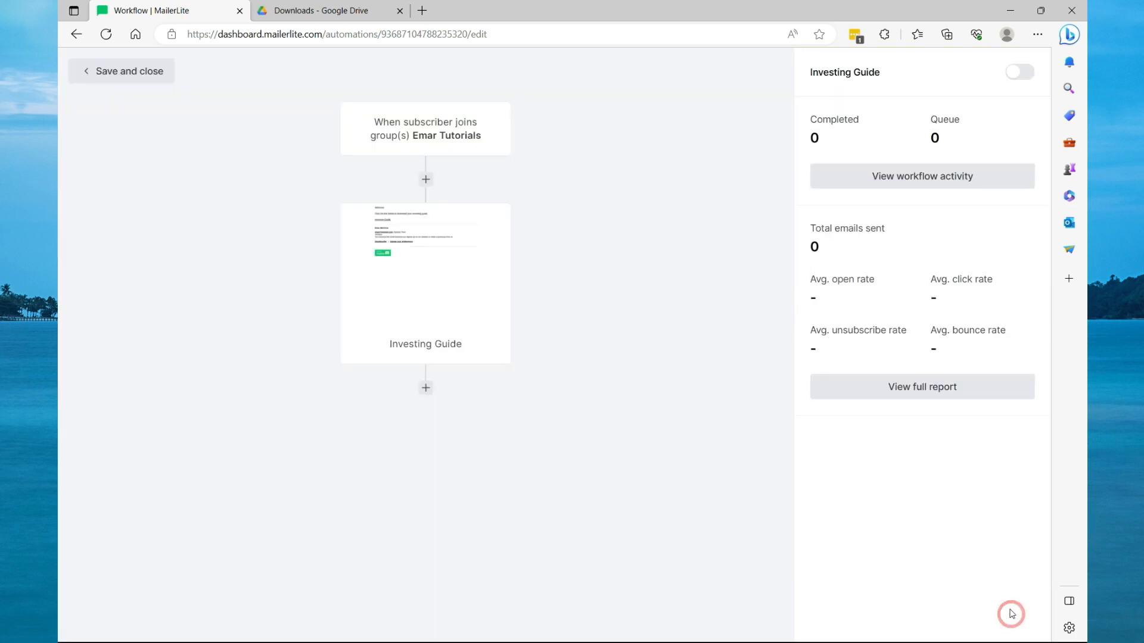
{"action": "left_click", "coordinate": [142, 72]}
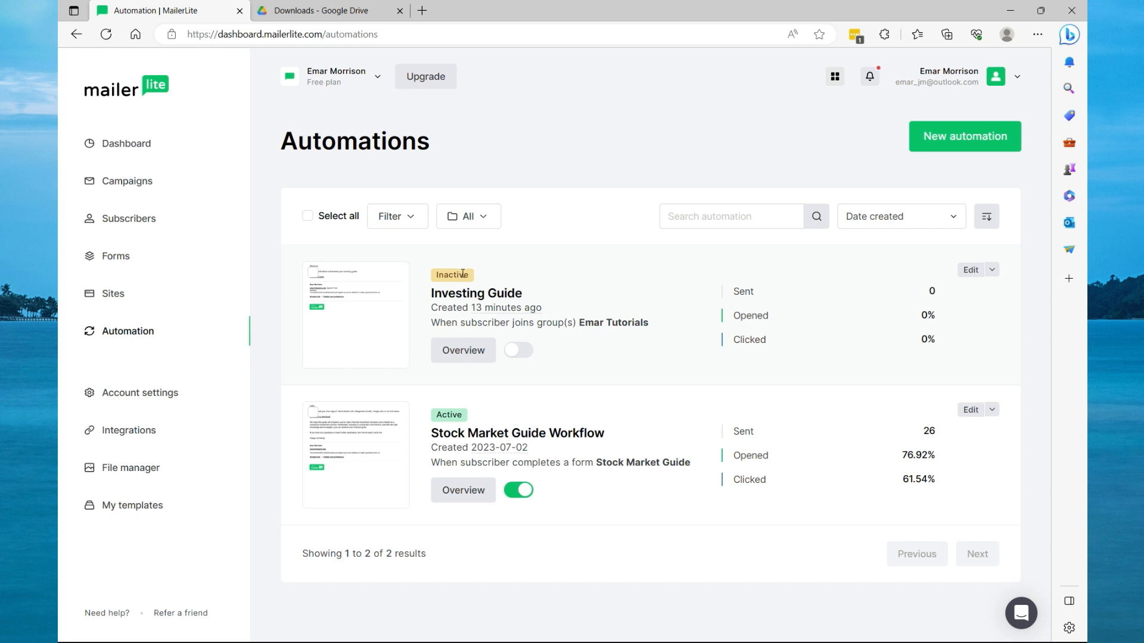
Activate the Investing Guide automation without adding existing subscribers to the workflow.
{"action": "left_click", "coordinate": [522, 353]}
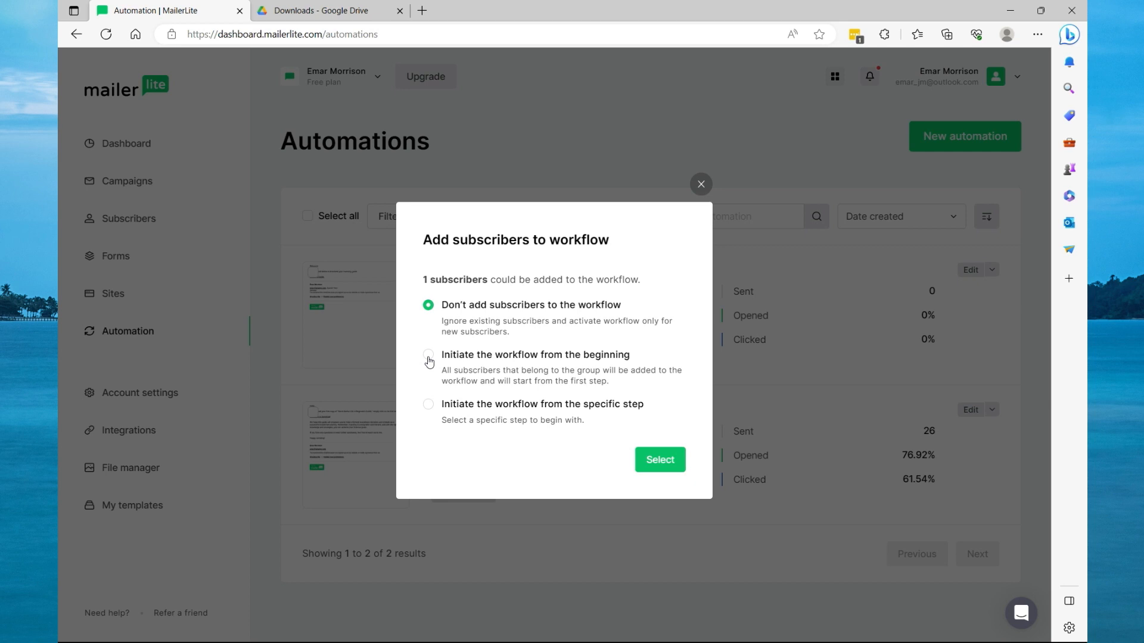
{"action": "left_click", "coordinate": [655, 460]}
Open the Emar Tutorials landing page's overview under Sites.
{"action": "left_click", "coordinate": [454, 349]}
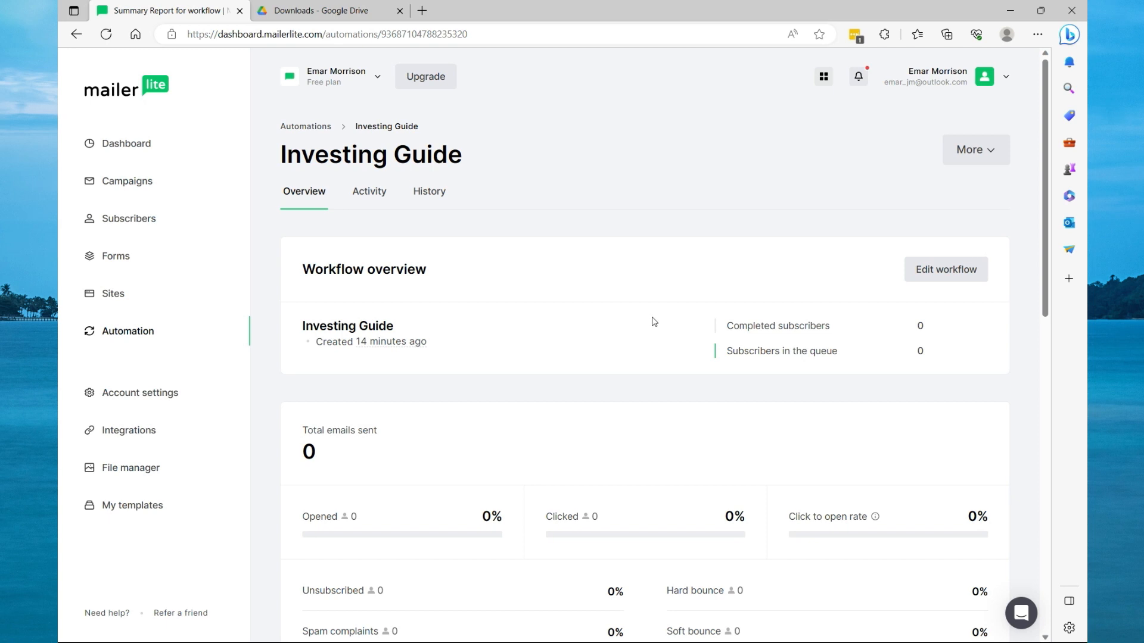
{"action": "key", "text": "alt+Left"}
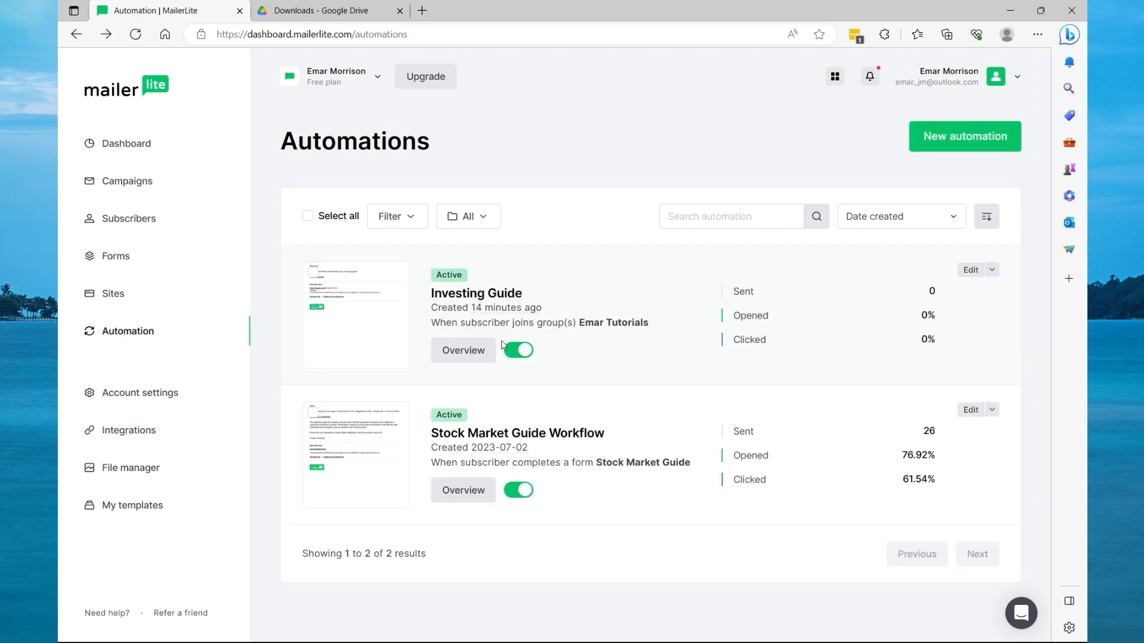
{"action": "left_click", "coordinate": [119, 331]}
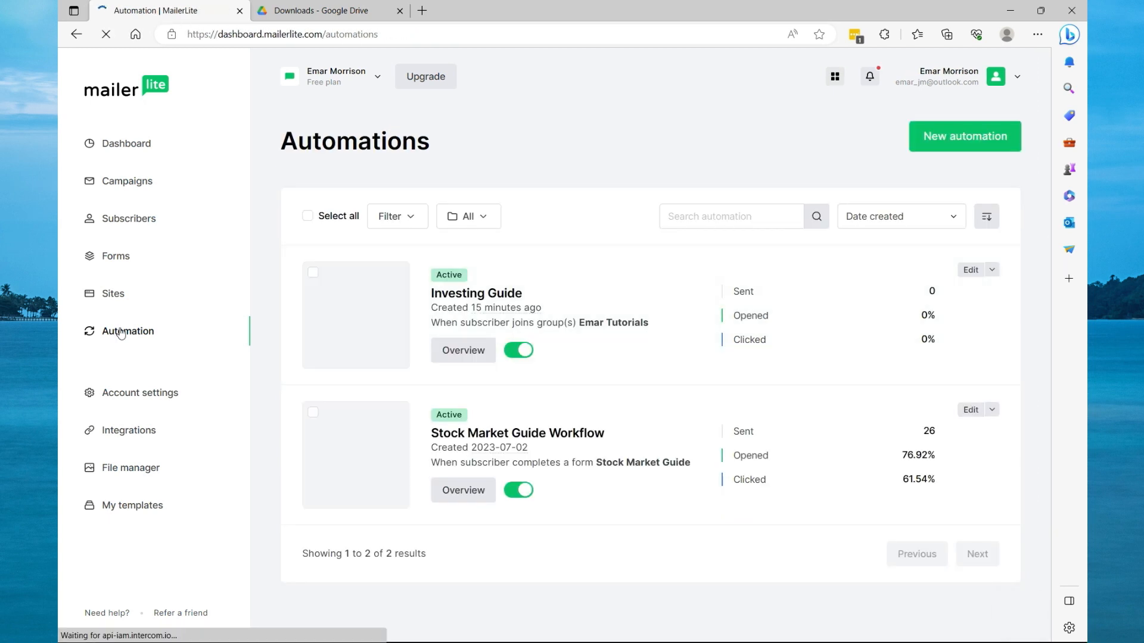
{"action": "left_click", "coordinate": [115, 299]}
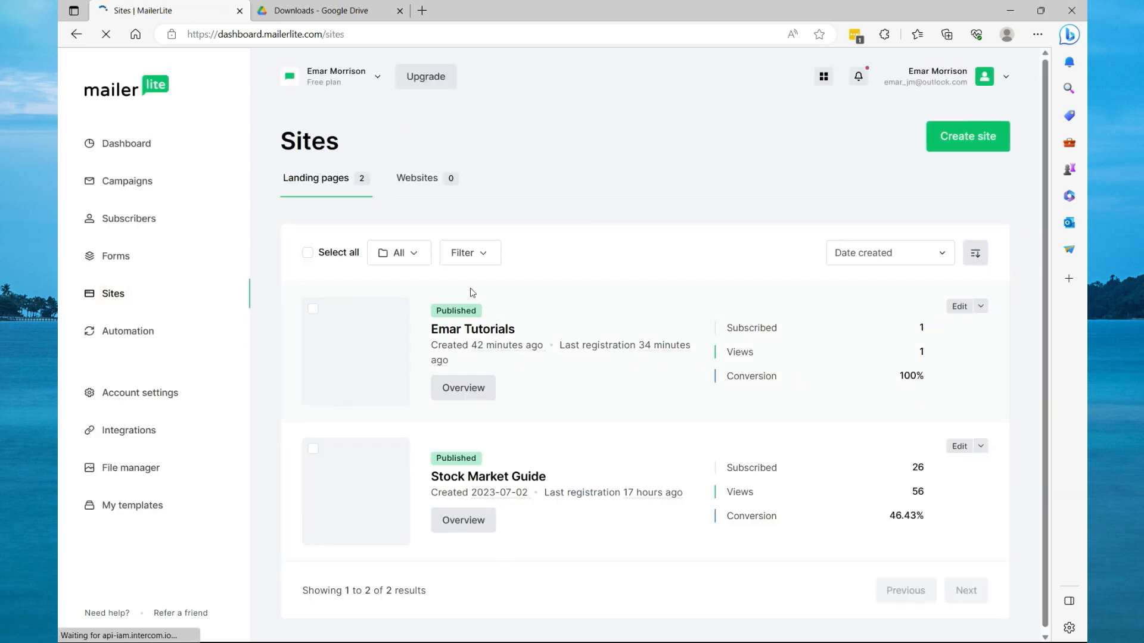
{"action": "left_click", "coordinate": [465, 389]}
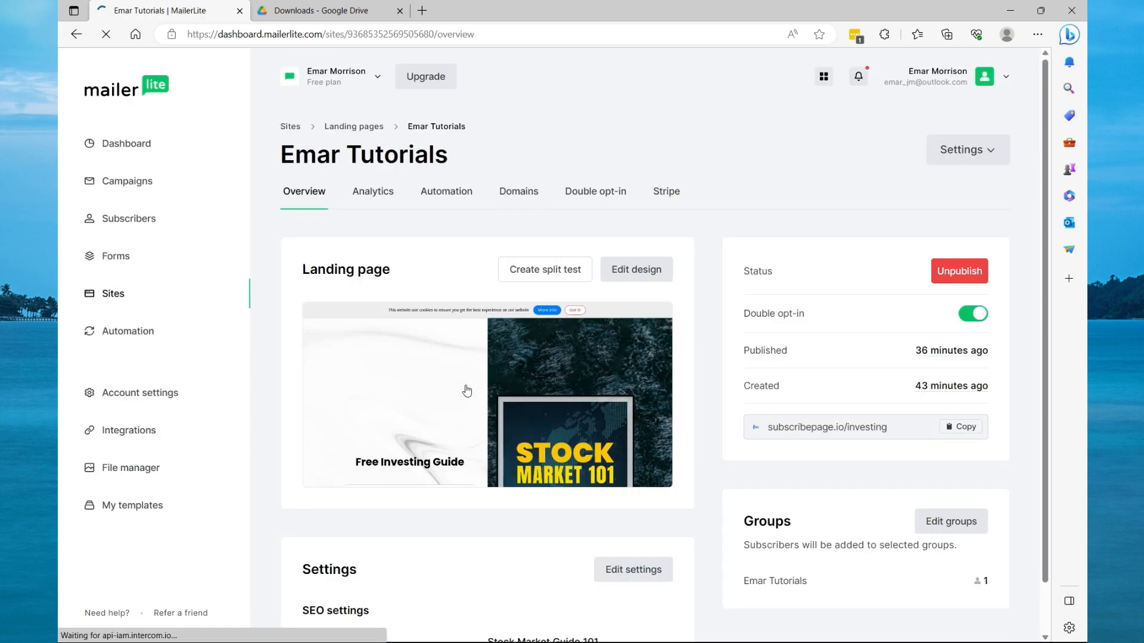
Open the published subscribepage.io/investing landing page in a new tab and submit its signup form with a saved email address.
{"action": "left_click", "coordinate": [422, 11]}
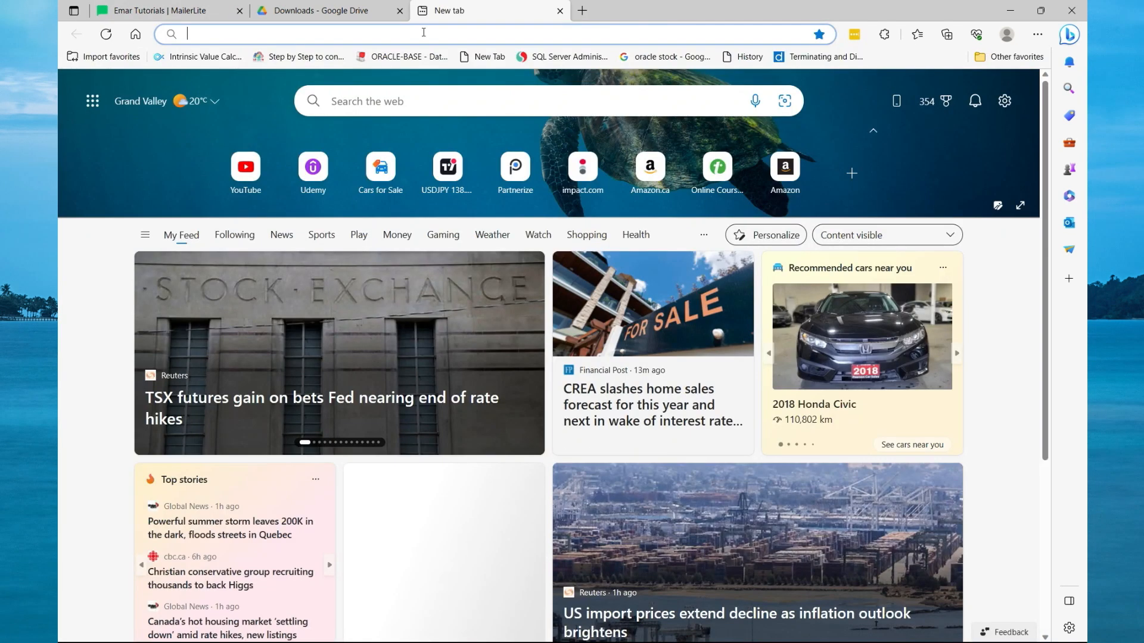
{"action": "key", "text": "ctrl+v"}
{"action": "key", "text": "Return"}
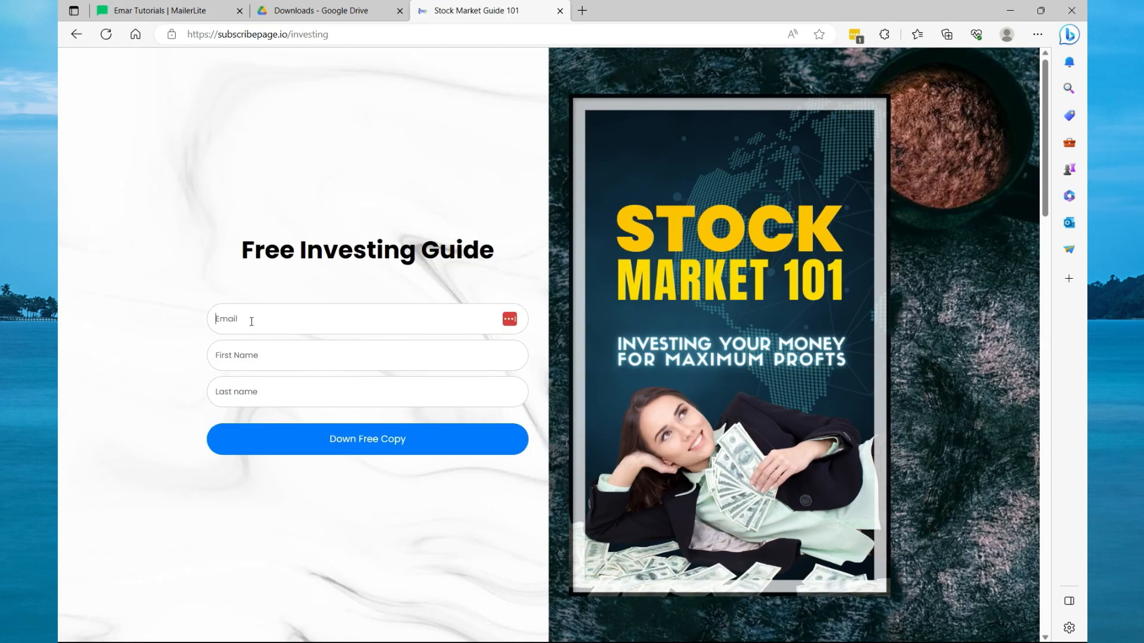
{"action": "left_click", "coordinate": [251, 321]}
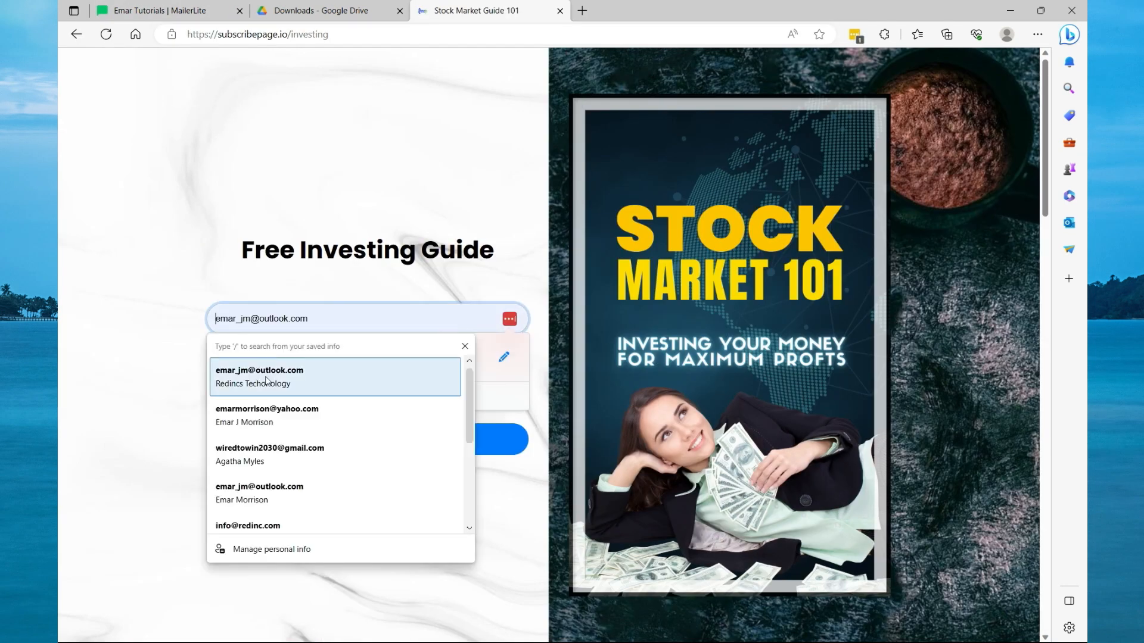
{"action": "left_click", "coordinate": [269, 454]}
{"action": "left_click", "coordinate": [323, 449]}
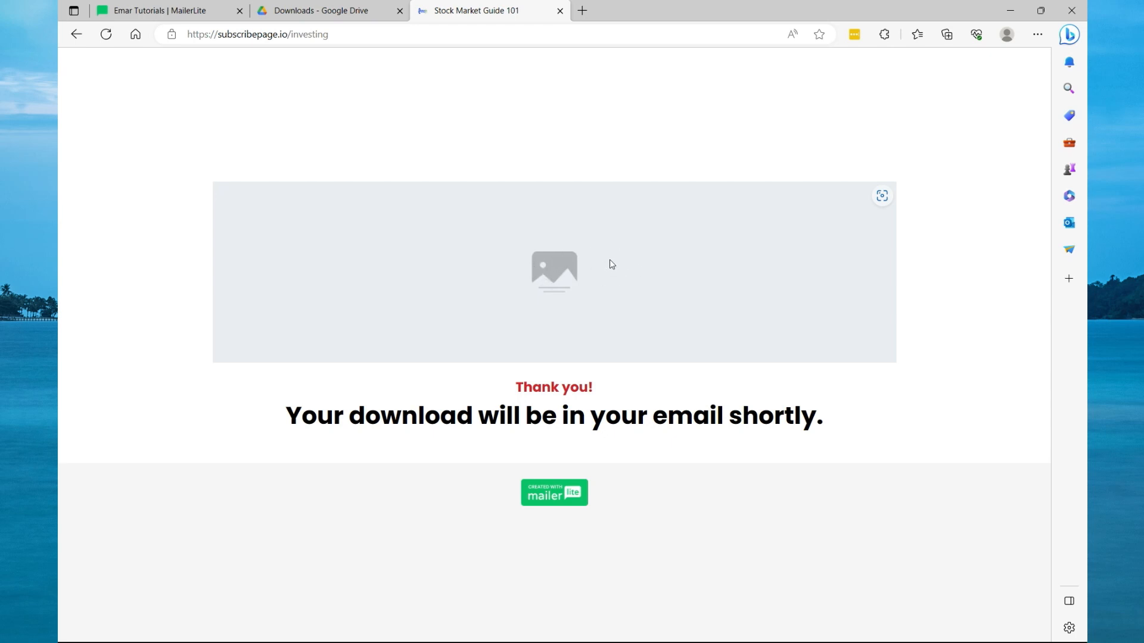
Review the Emar Tutorials landing page's analytics and its list of collected subscribers.
{"action": "left_click", "coordinate": [170, 17]}
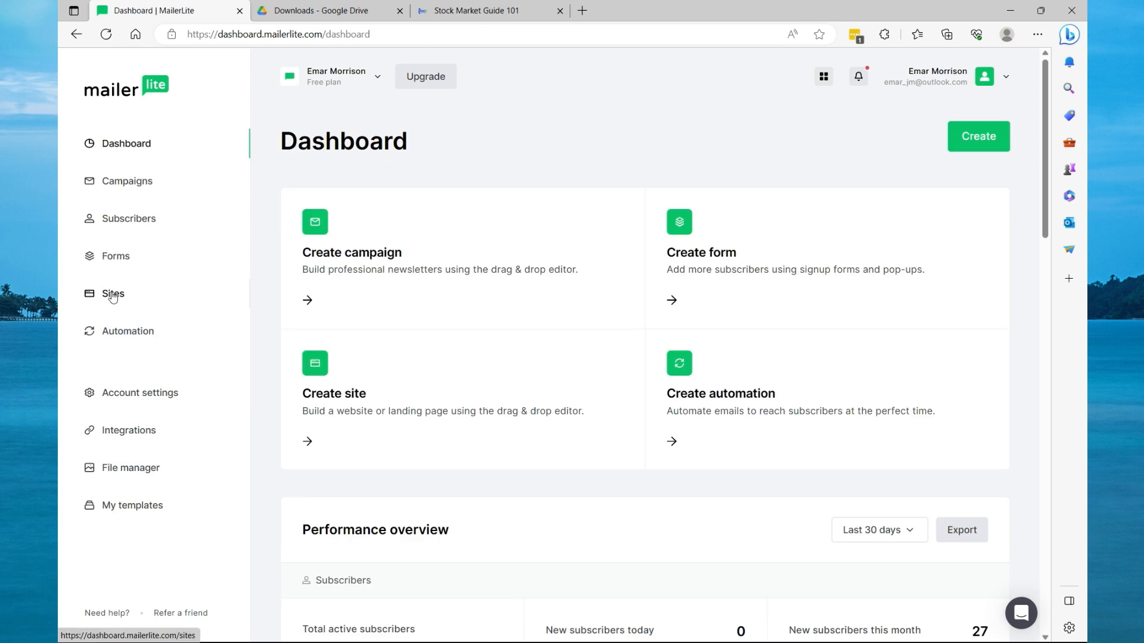
{"action": "left_click", "coordinate": [111, 293]}
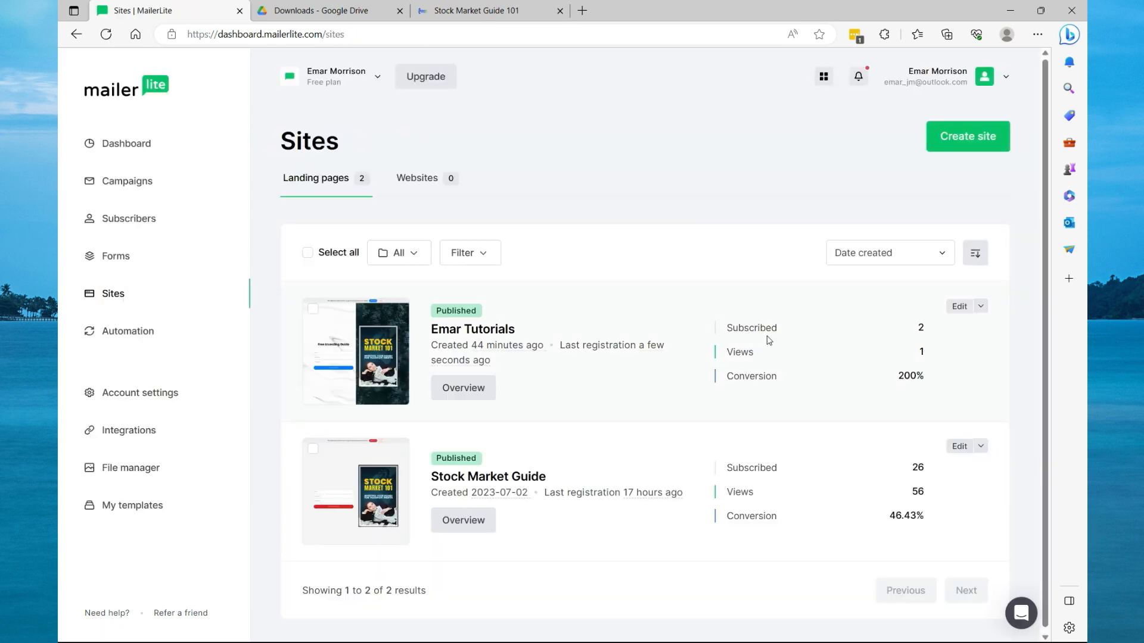
{"action": "left_click", "coordinate": [459, 389]}
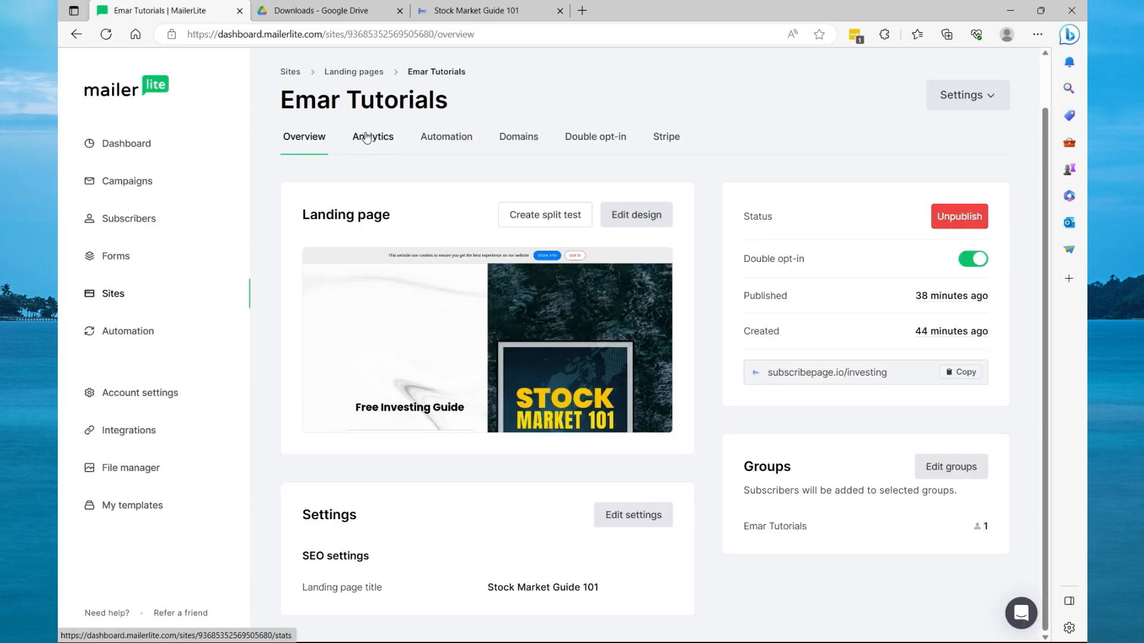
{"action": "left_click", "coordinate": [366, 136]}
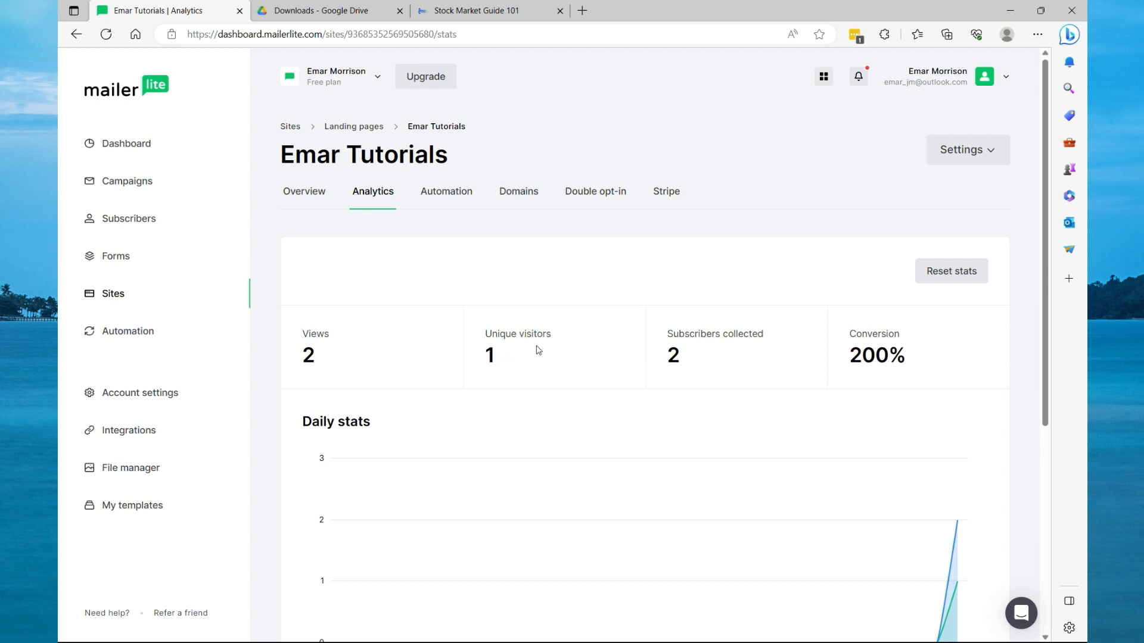
{"action": "scroll", "coordinate": [700, 367], "scroll_direction": "down", "scroll_amount": 5}
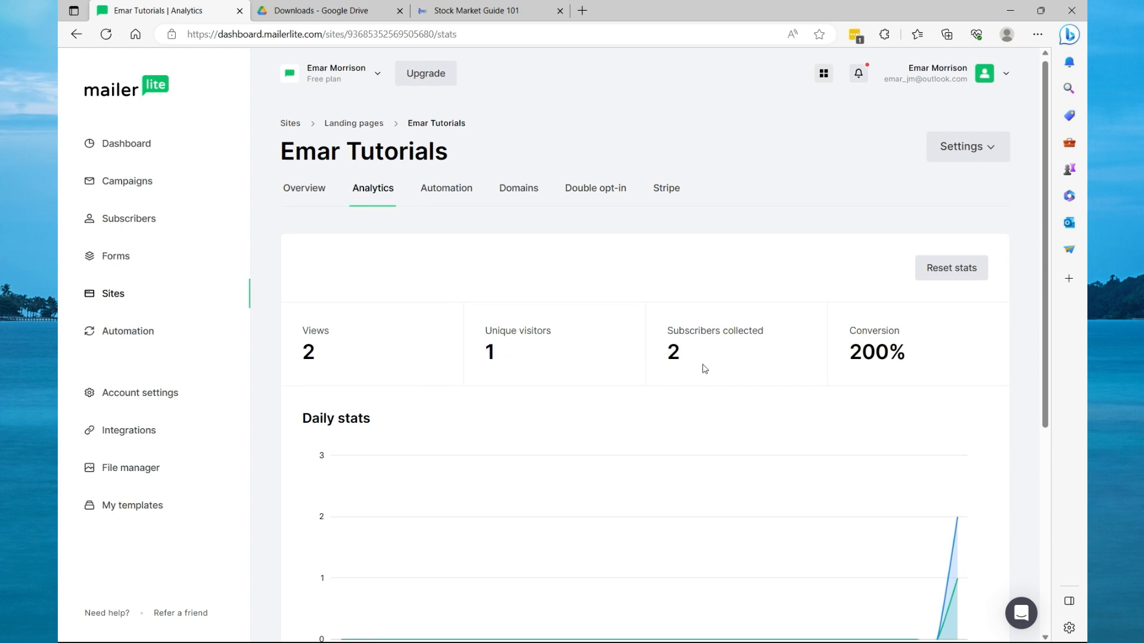
{"action": "scroll", "coordinate": [943, 174], "scroll_direction": "down", "scroll_amount": 1}
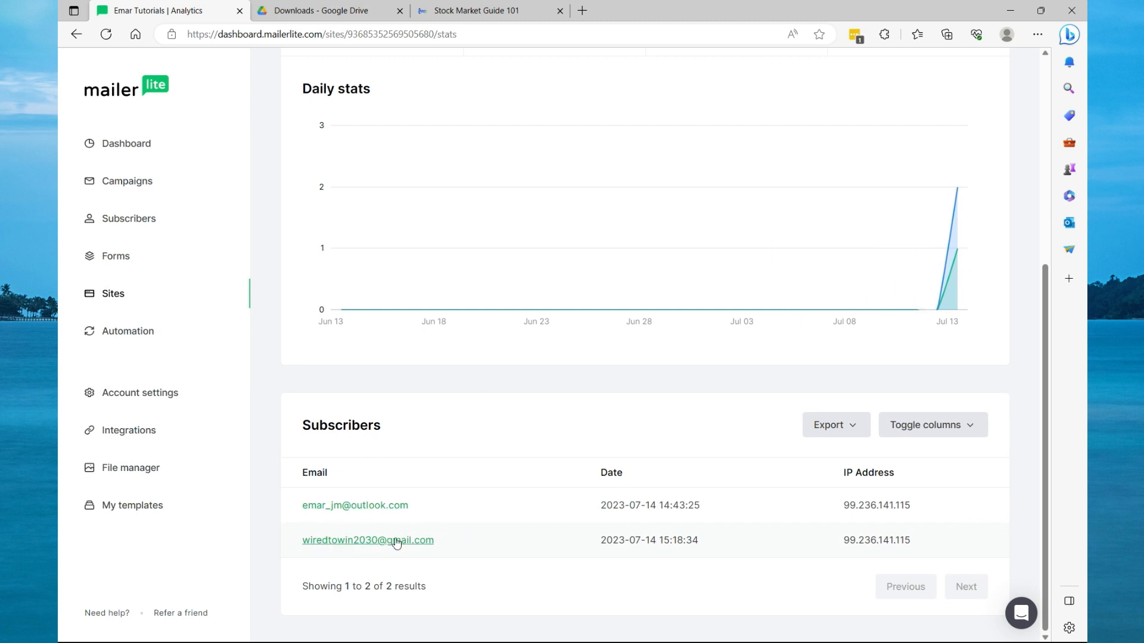
{"action": "left_click_drag", "start_coordinate": [426, 507], "coordinate": [439, 557]}
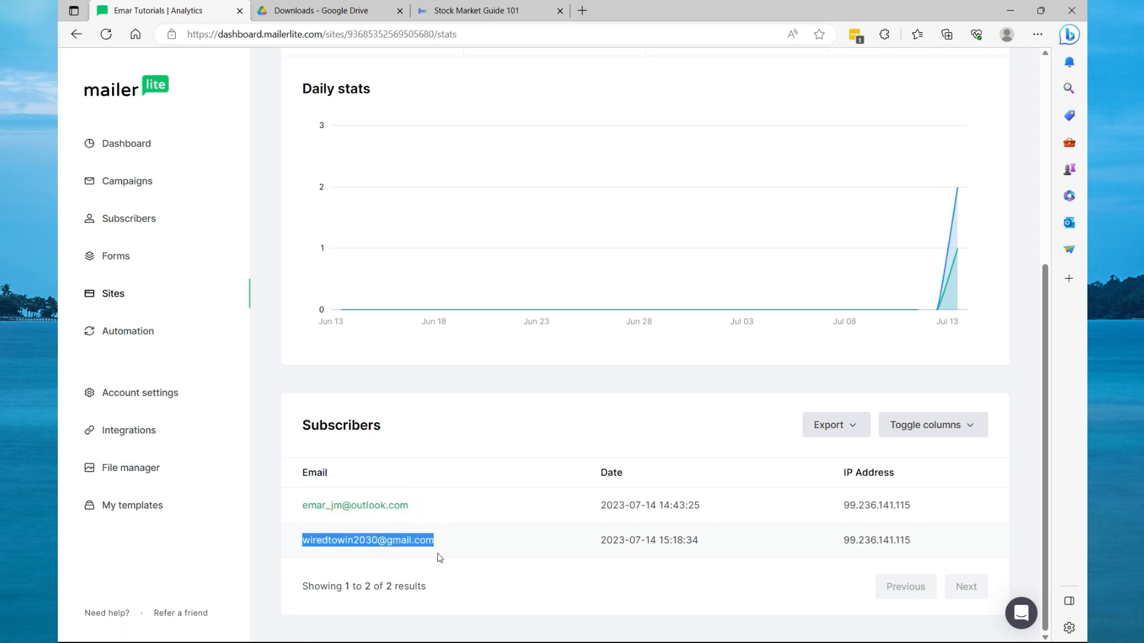
Switch to the Gmail inbox and confirm the test subscription from the confirmation email.
{"action": "left_click", "coordinate": [584, 16]}
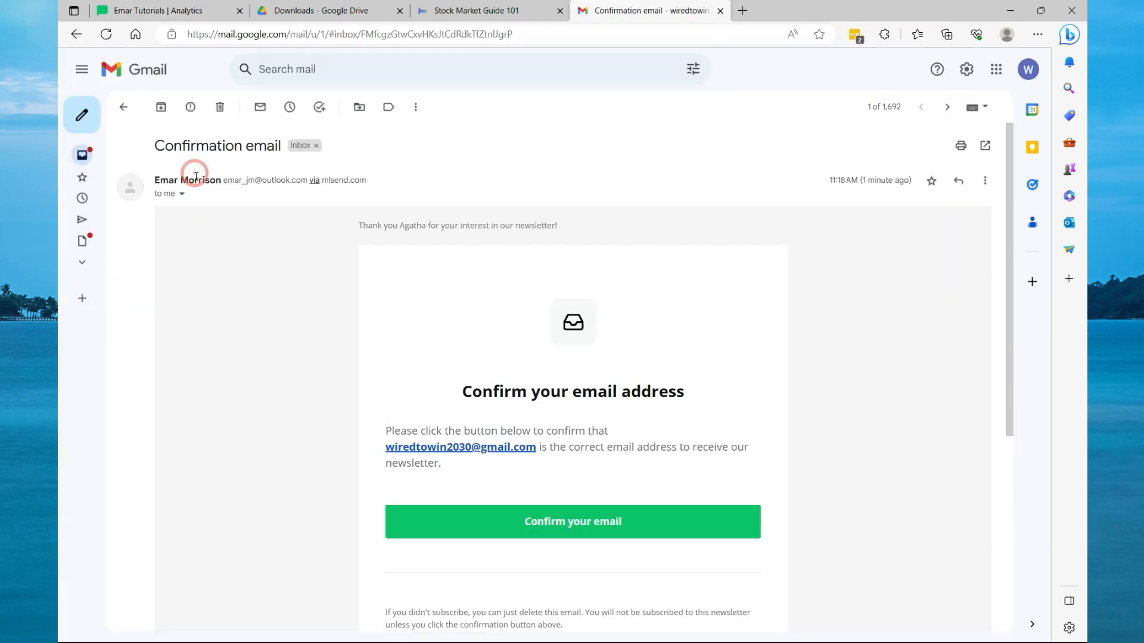
{"action": "scroll", "coordinate": [518, 358], "scroll_direction": "down", "scroll_amount": 3}
{"action": "left_click", "coordinate": [523, 368]}
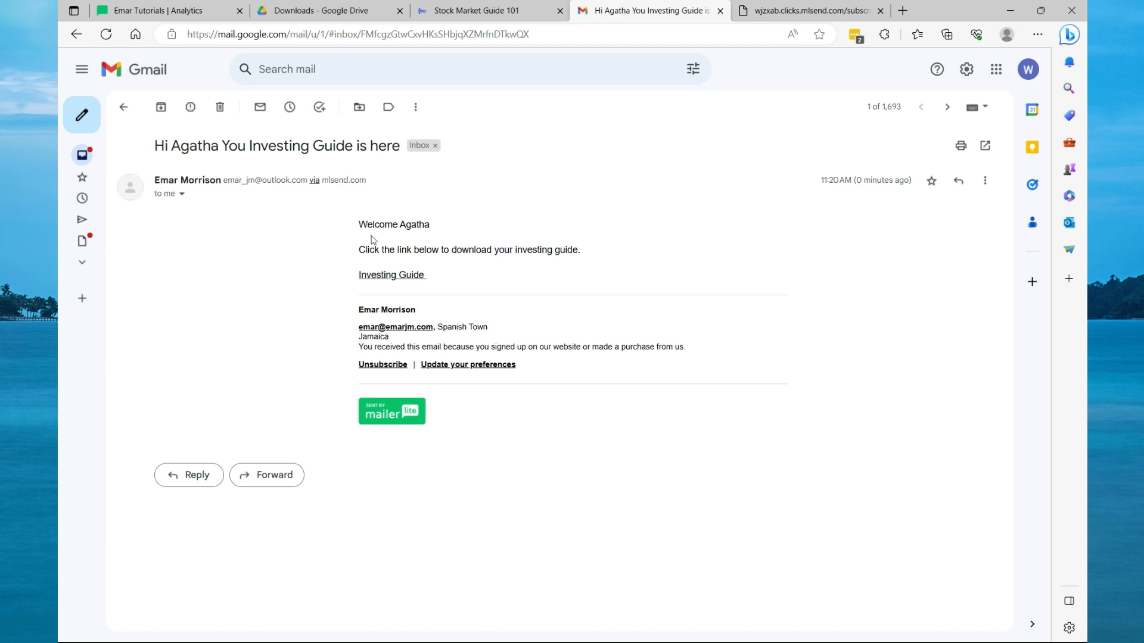
Open the Investing Guide link in the welcome email to check the PDF, then return to the MailerLite dashboard.
{"action": "left_click", "coordinate": [385, 277]}
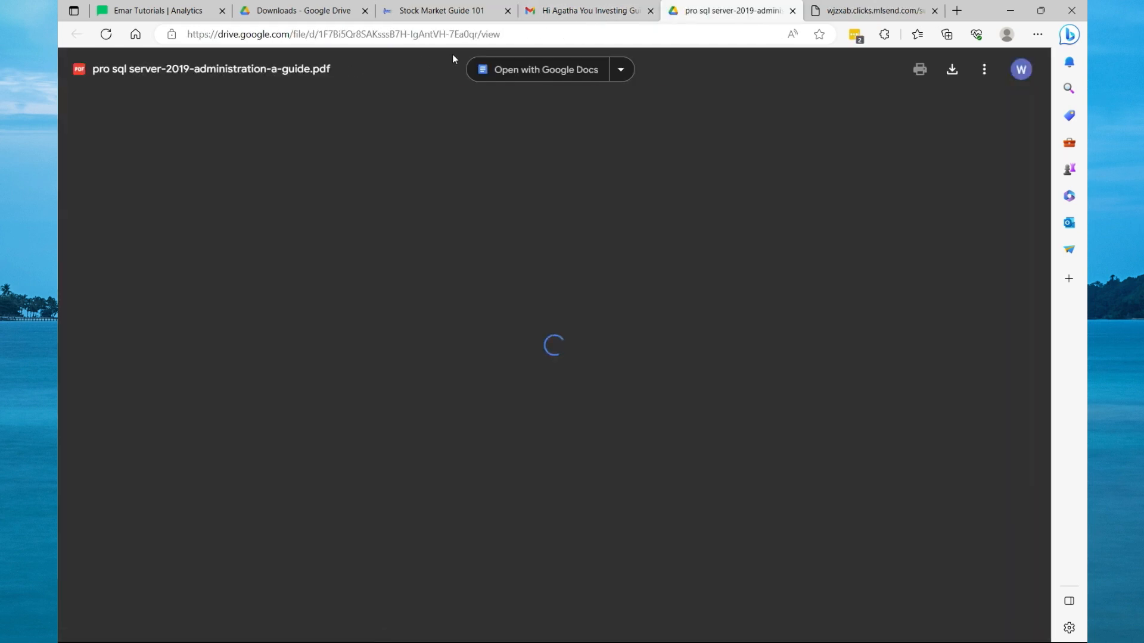
{"action": "scroll", "coordinate": [709, 292], "scroll_direction": "down", "scroll_amount": 15}
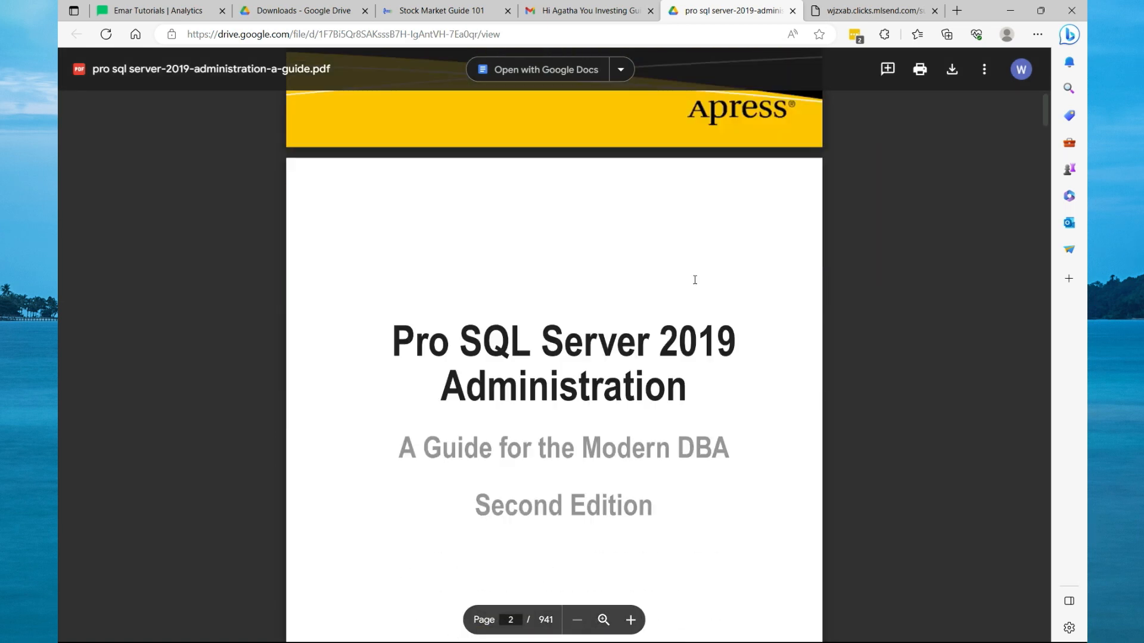
{"action": "left_click", "coordinate": [155, 10]}
{"action": "left_click", "coordinate": [123, 146]}
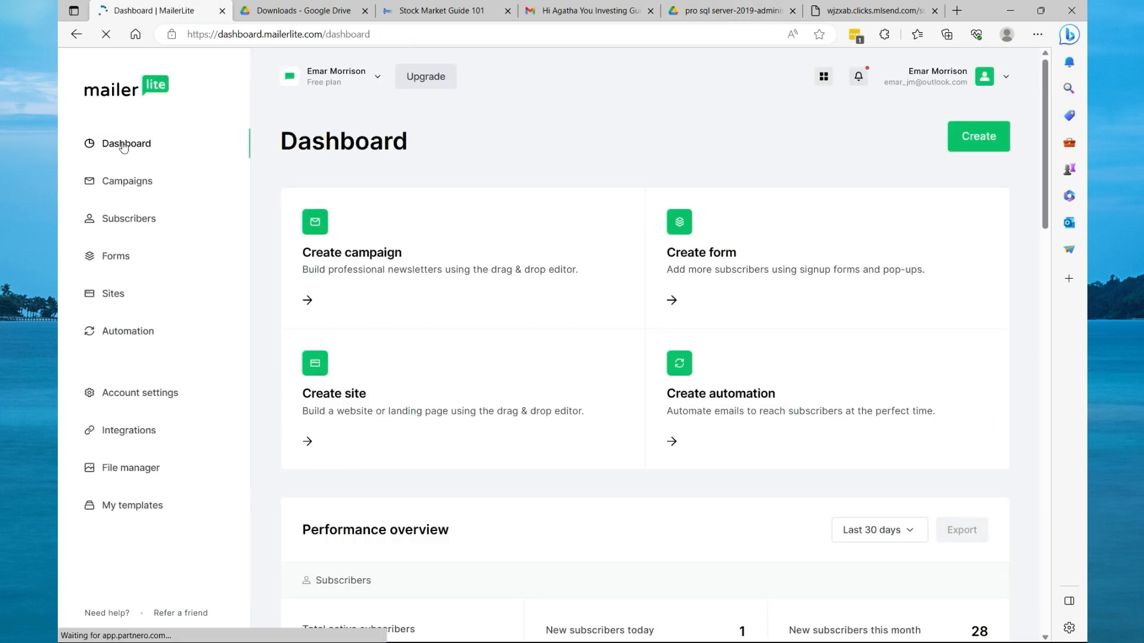